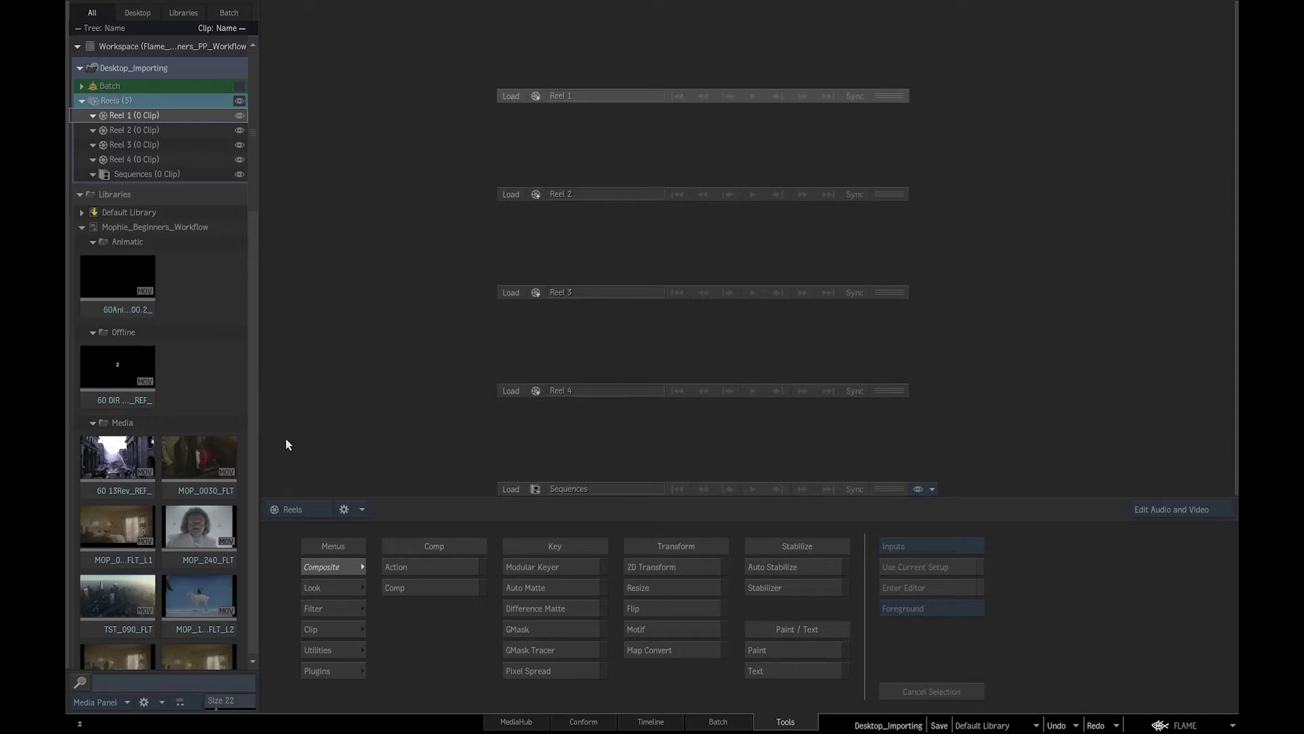
# Step: Scroll to the last Media clip and drag the selected Media clips toward Reel 1
pyautogui.scroll(-4, 256, 190)
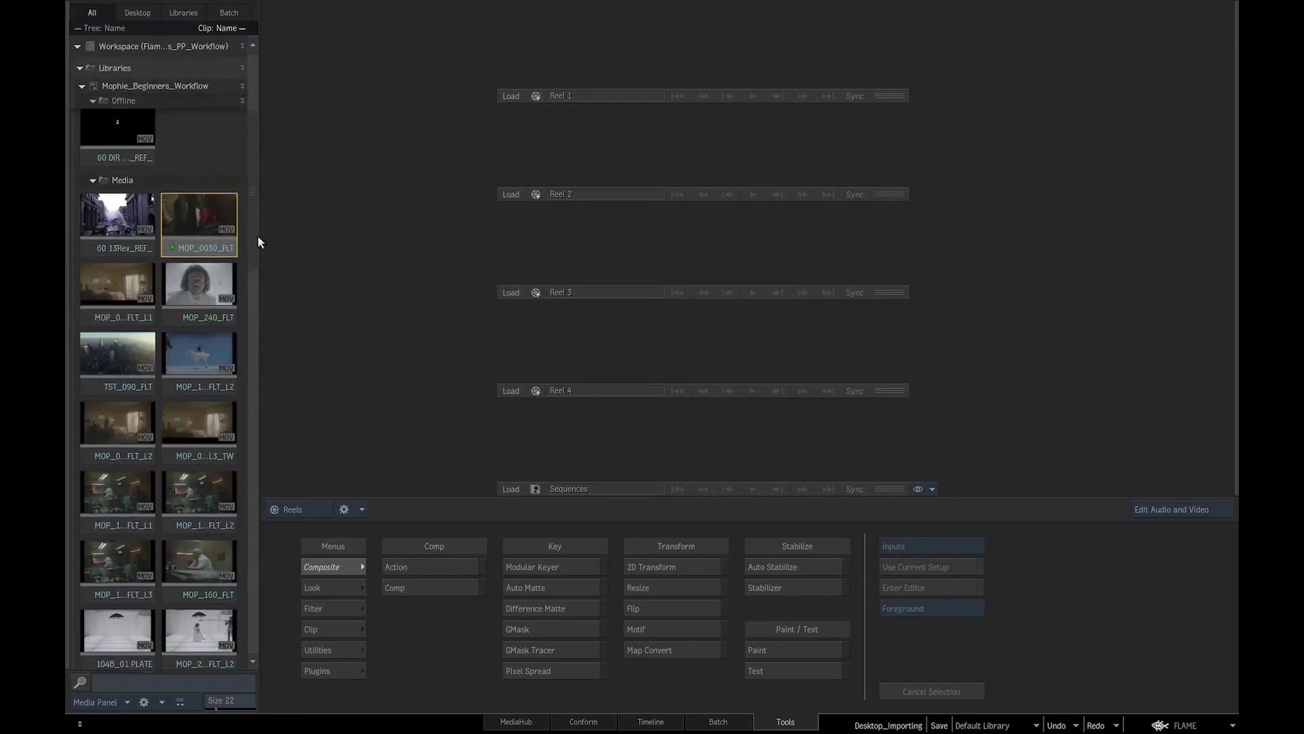
pyautogui.scroll(-10, 239, 418)
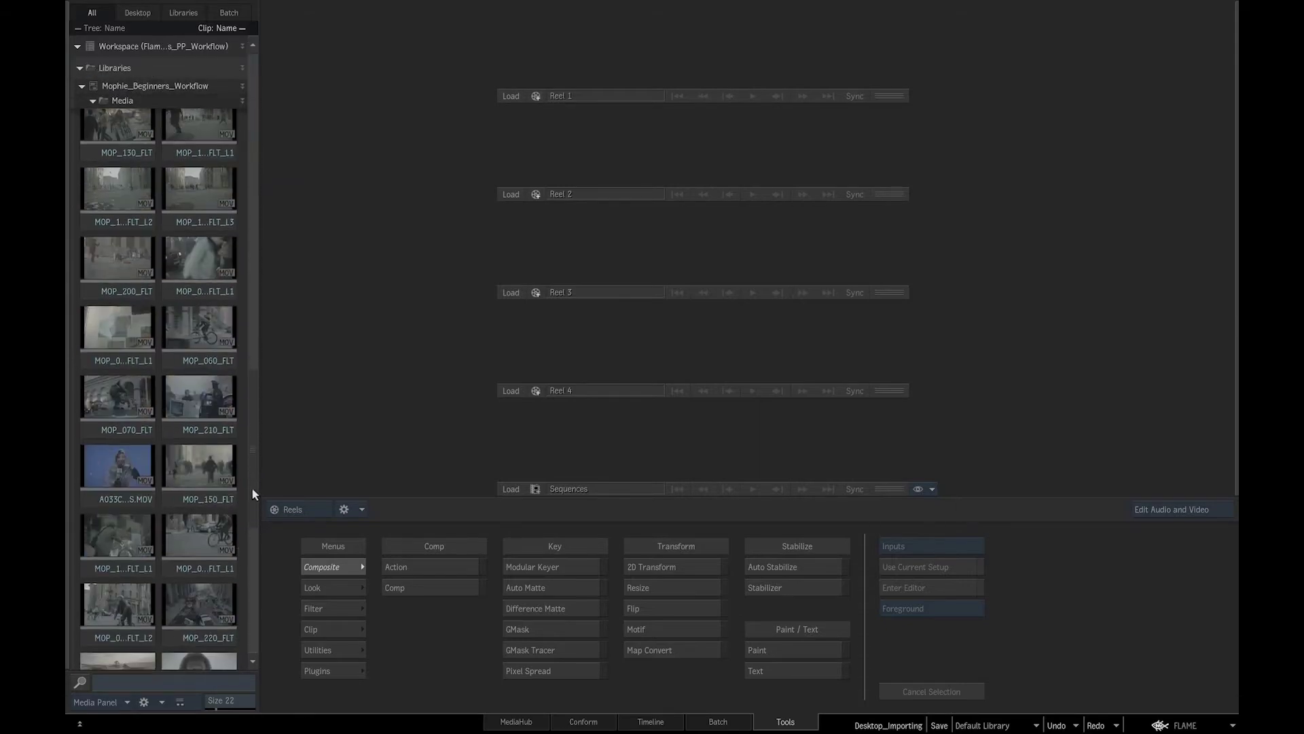
pyautogui.moveTo(254, 493); pyautogui.dragTo(254, 634)
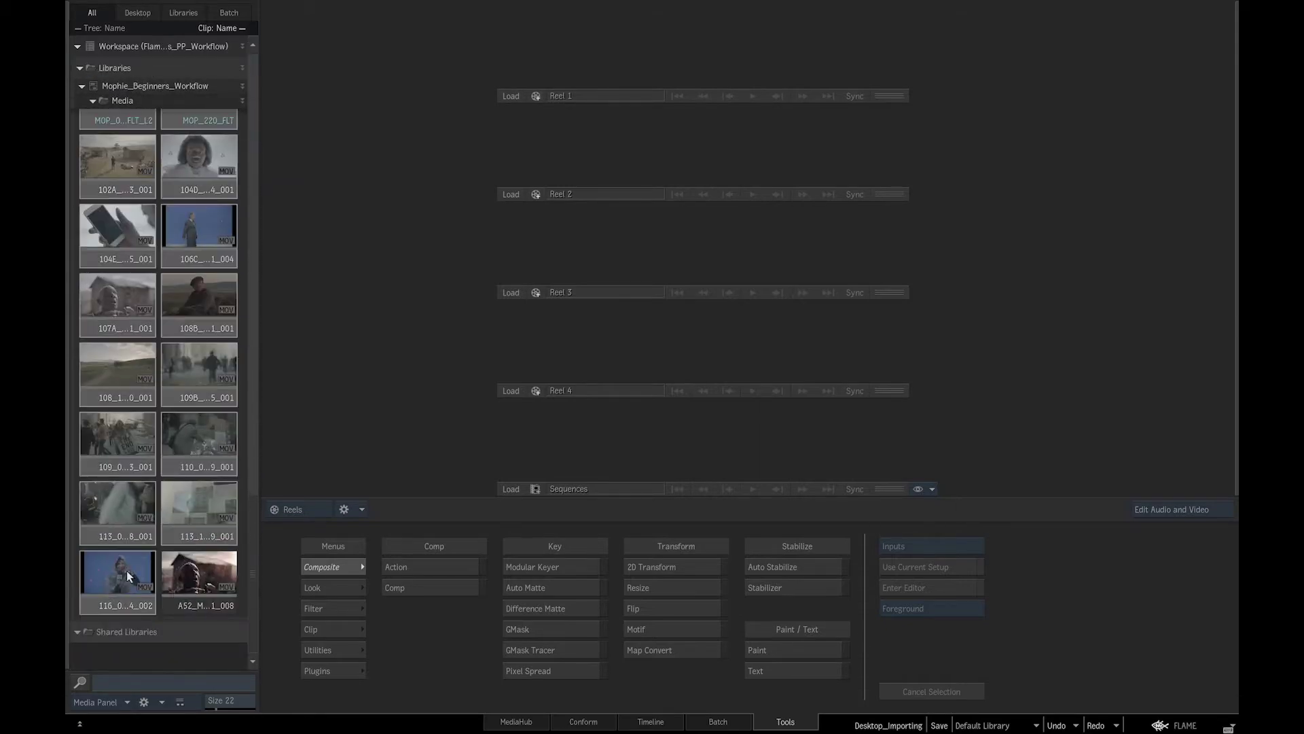
# Step: Drop the Media clips into Reel 1 and scroll through its 36 loaded shots
pyautogui.moveTo(126, 570); pyautogui.dragTo(583, 60)
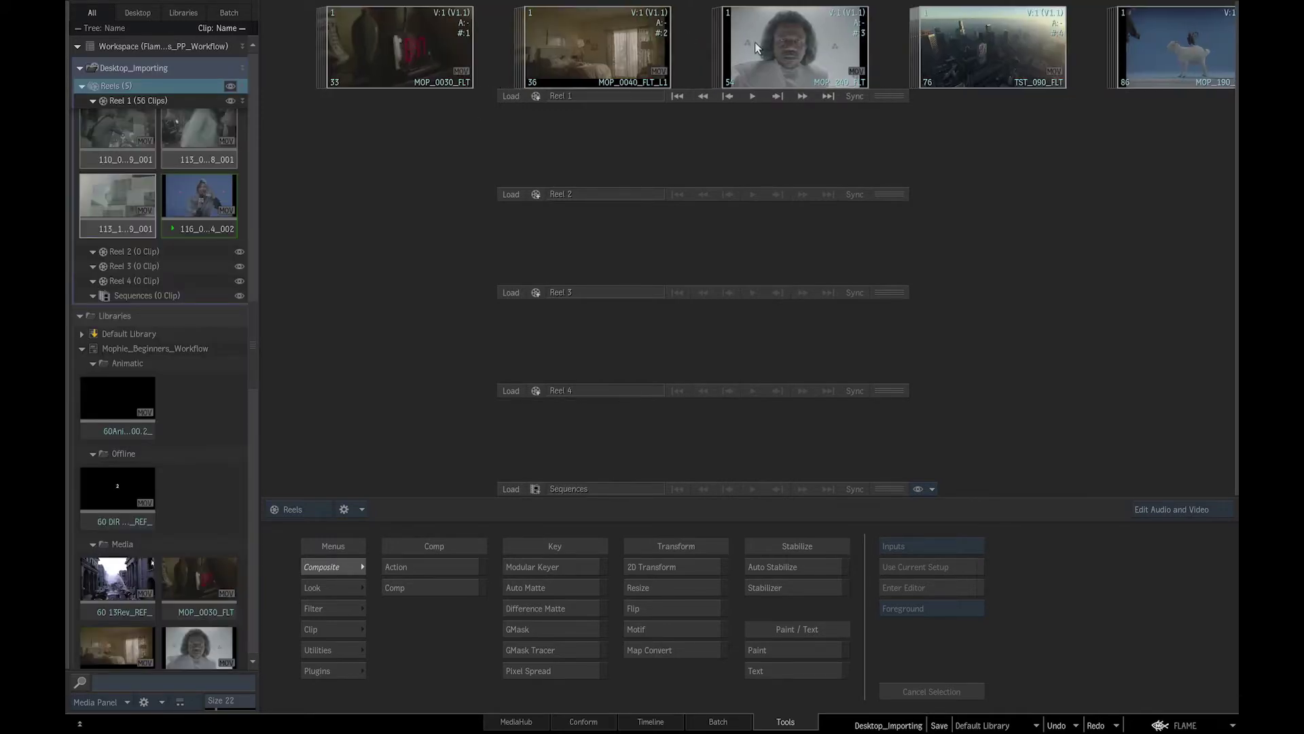
pyautogui.hscroll(10, 756, 48)
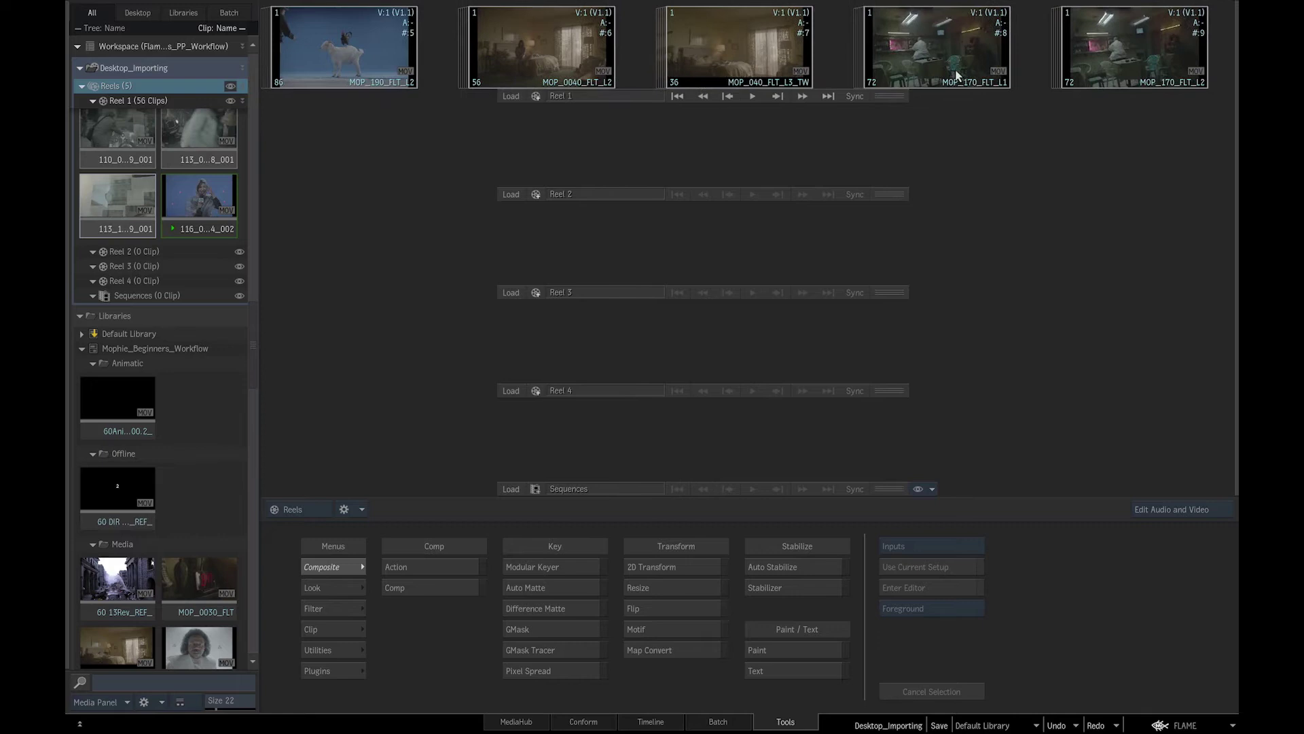
pyautogui.hscroll(6, 956, 74)
pyautogui.hscroll(5, 688, 79)
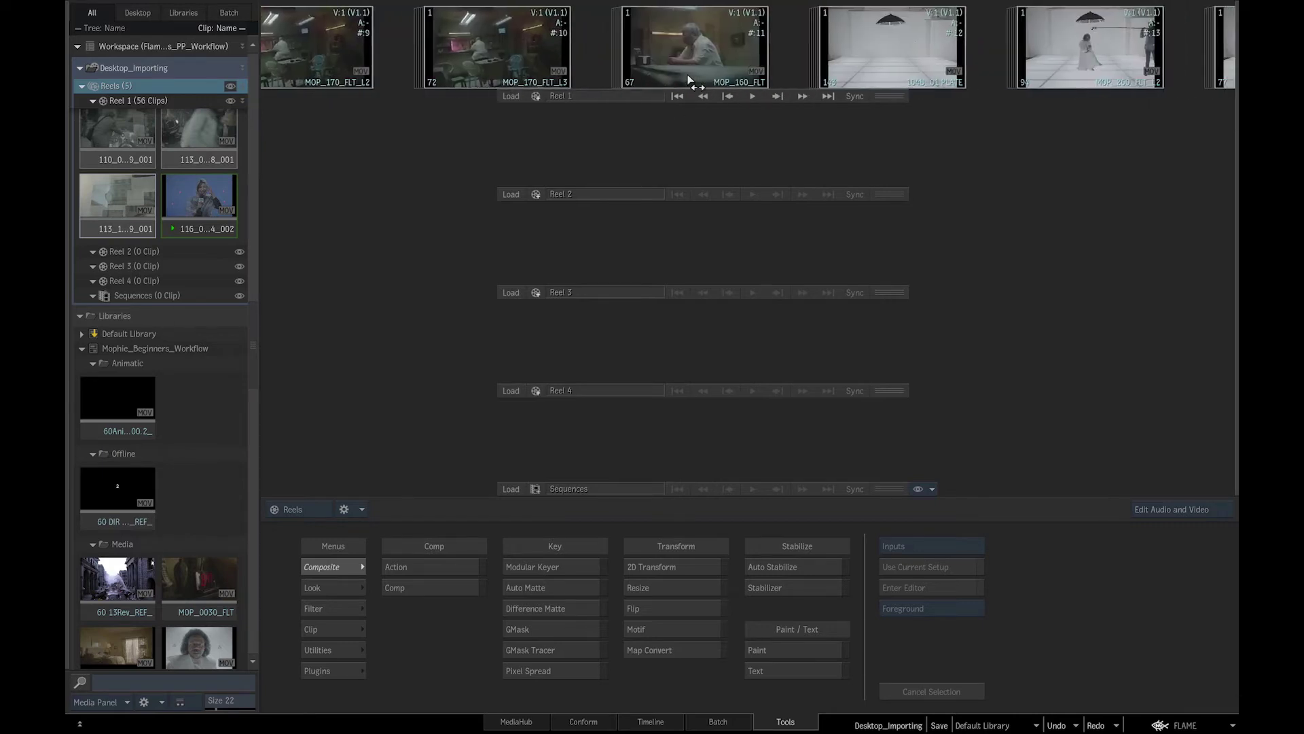
pyautogui.hscroll(2, 688, 79)
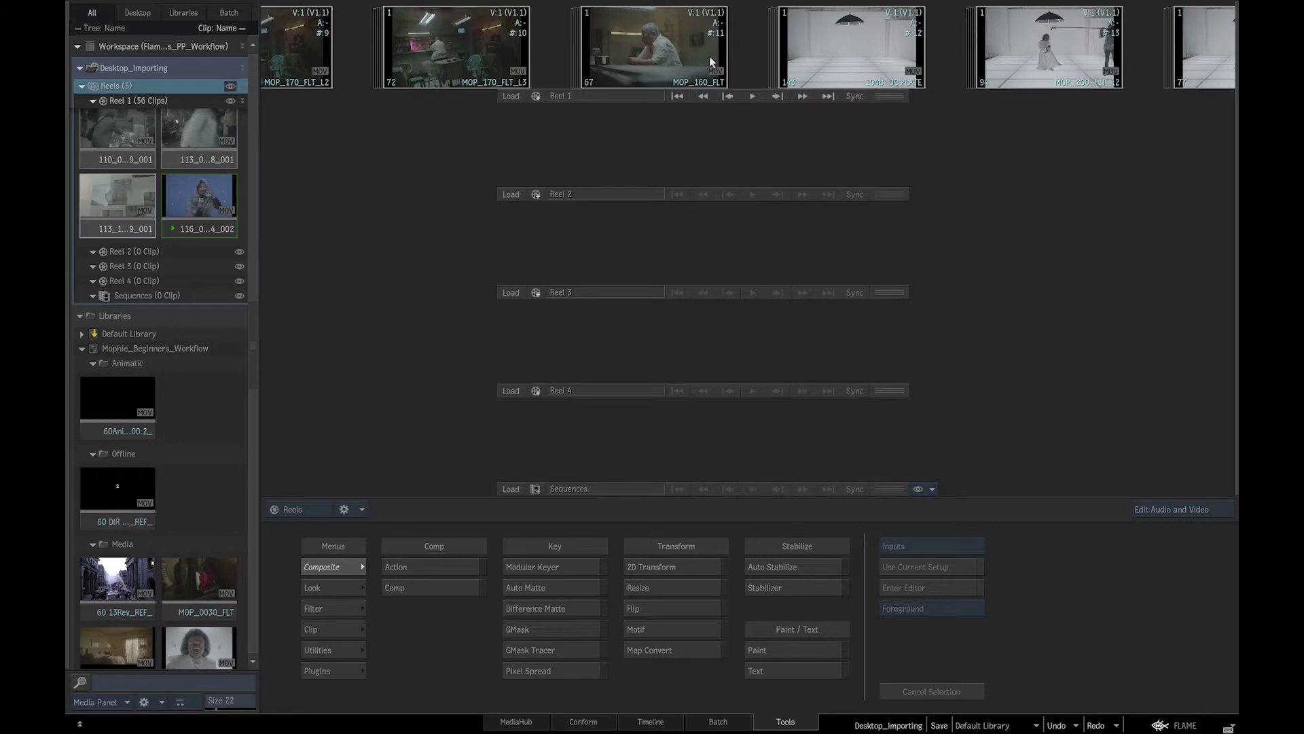
# Step: Splice Reel 1 into a single MOP_0030_FLT clip and place it in Reel 2
pyautogui.rightClick(745, 49)
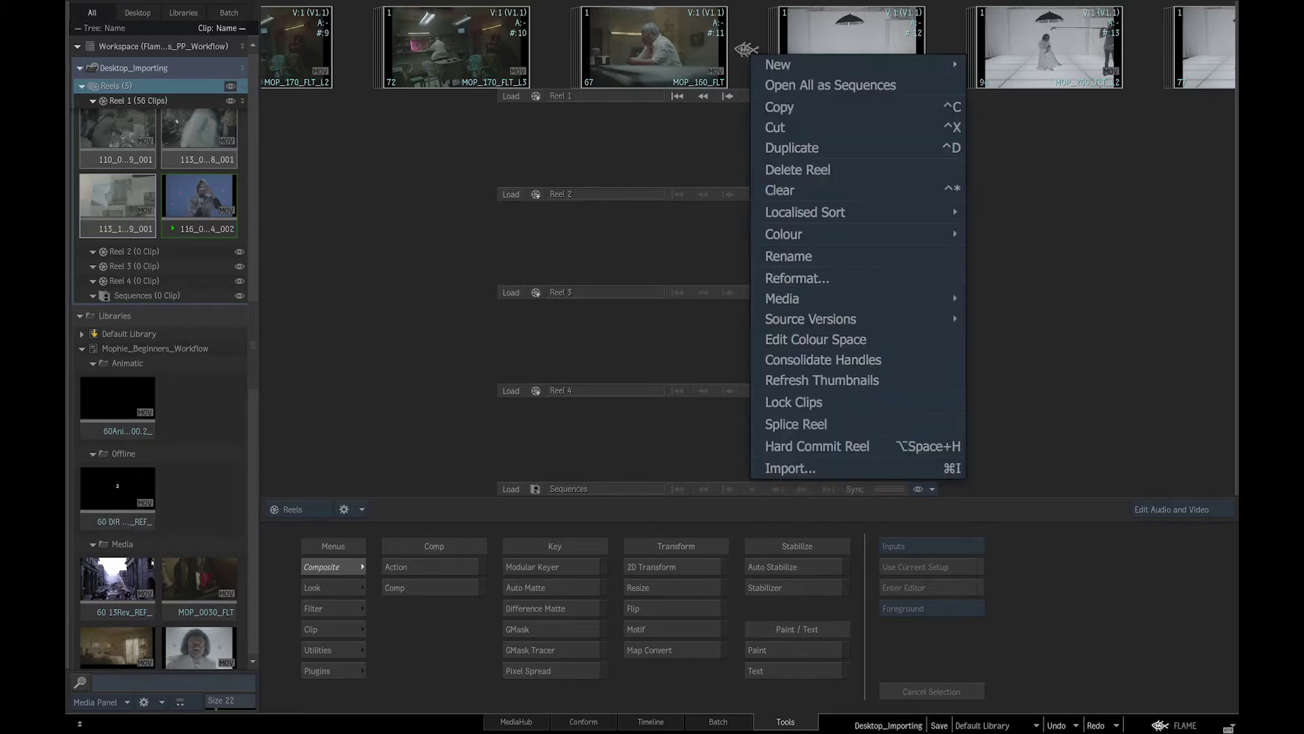
pyautogui.click(788, 425)
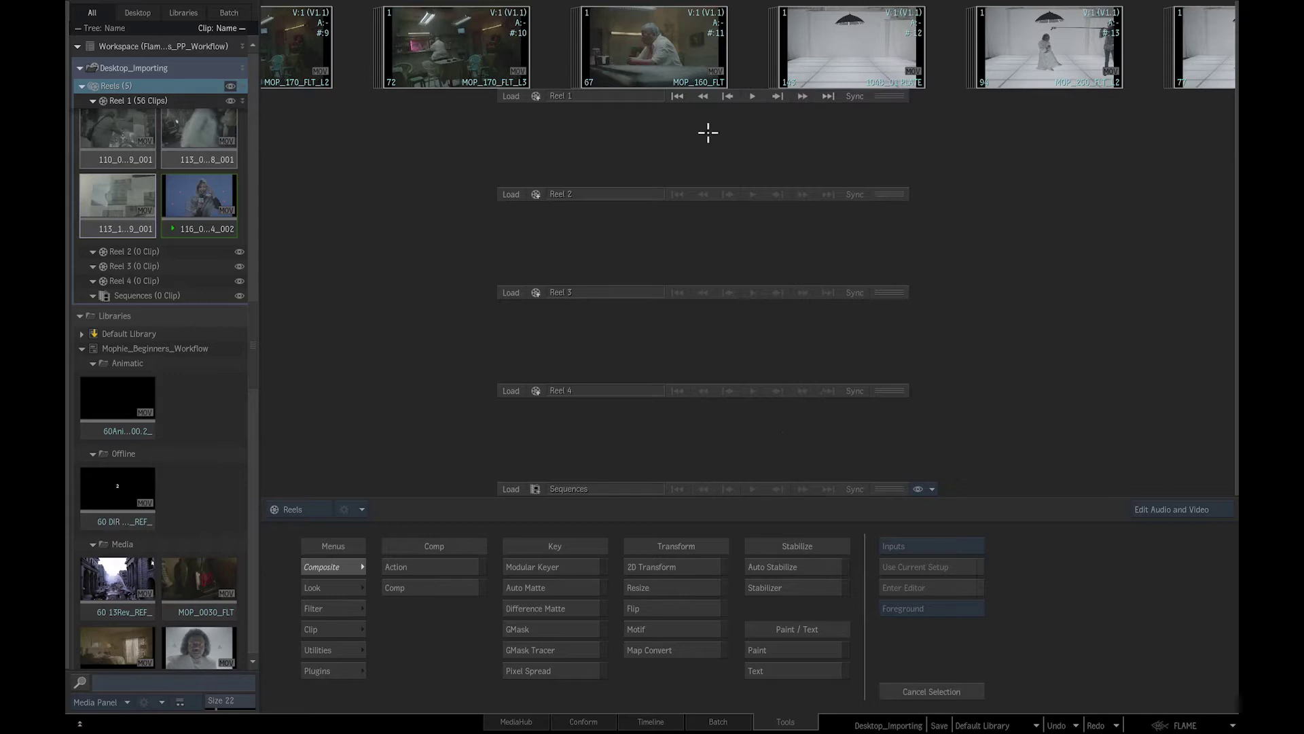
pyautogui.click(704, 143)
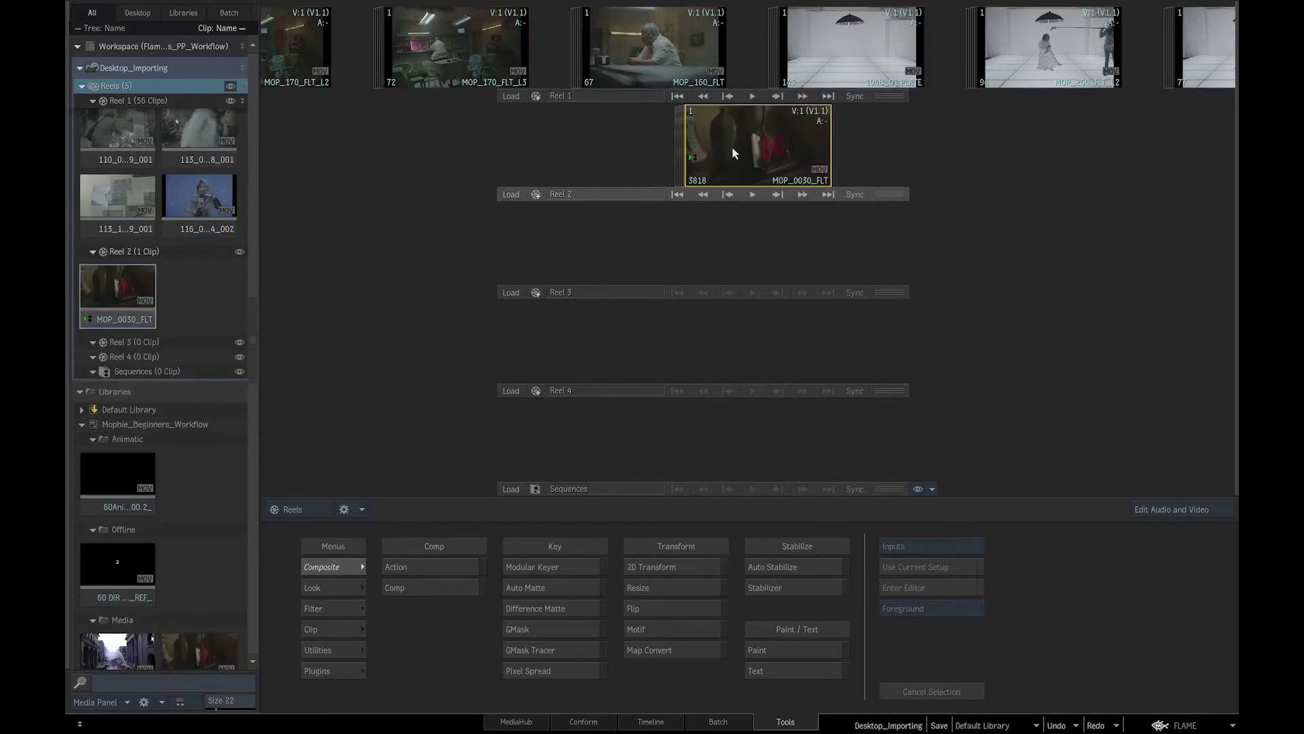
pyautogui.moveTo(732, 148); pyautogui.dragTo(690, 167)
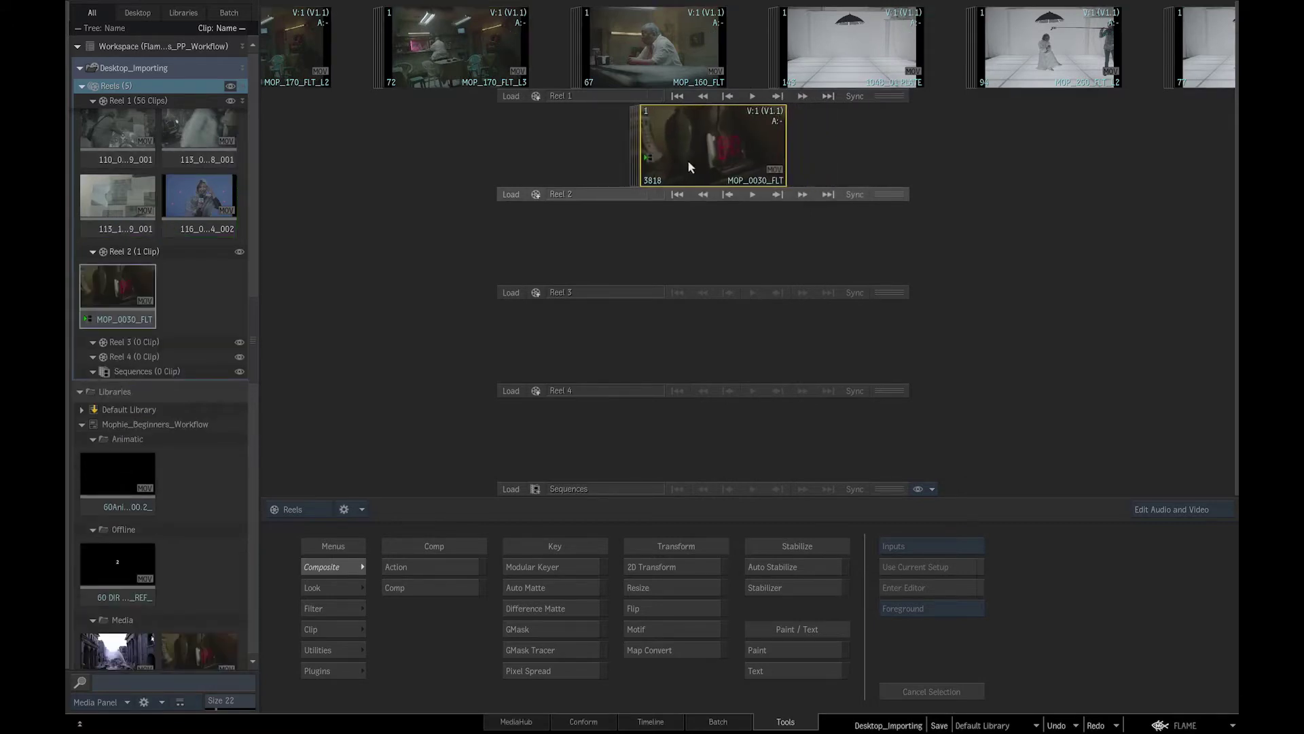
# Step: Play the 3818-frame spliced clip in the Player, scrubbing to frame 429, then exit
pyautogui.doubleClick(688, 167)
pyautogui.moveTo(542, 483); pyautogui.dragTo(976, 489)
pyautogui.press('Escape')
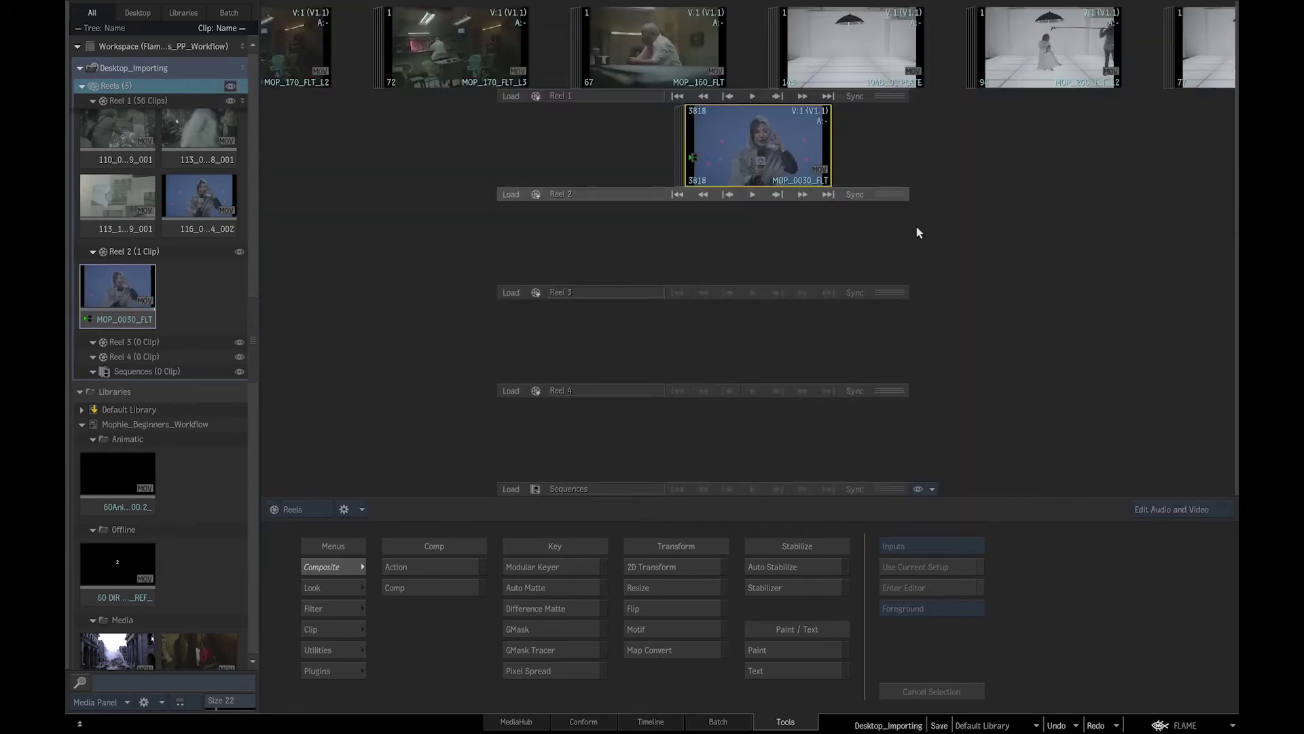
pyautogui.rightClick(787, 154)
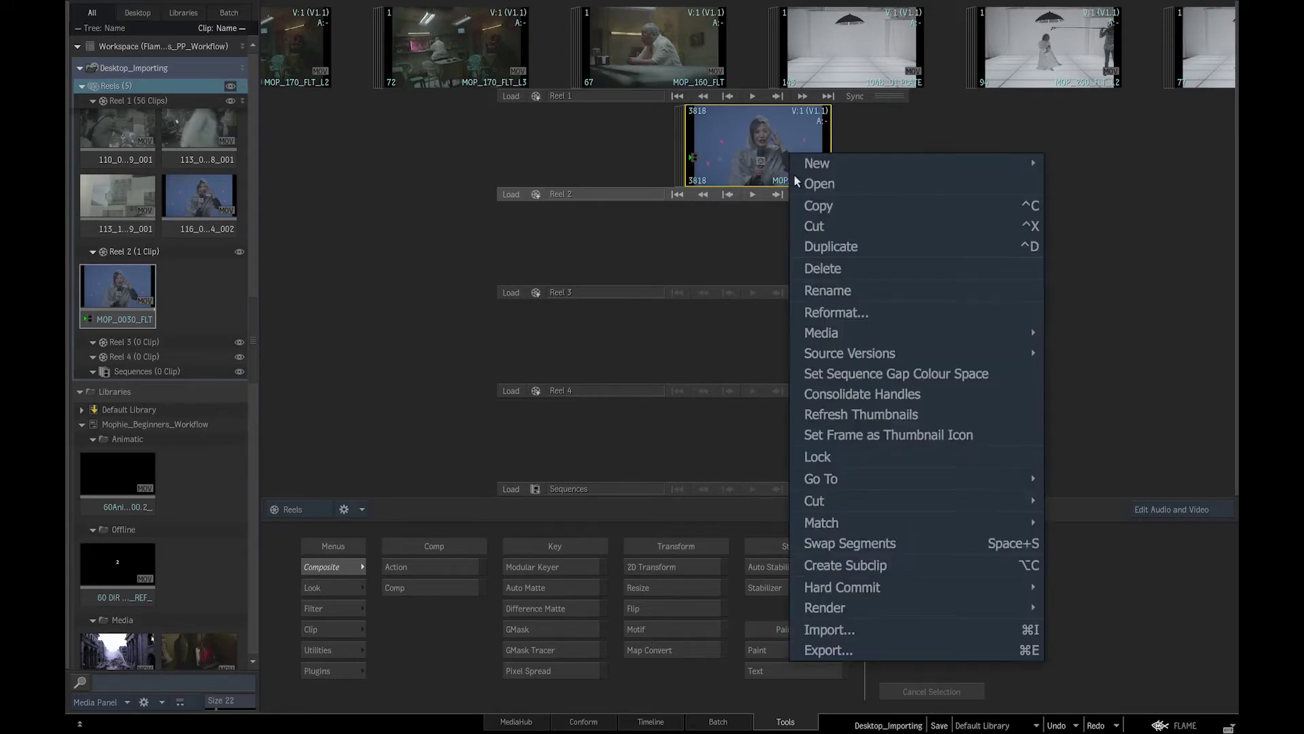
pyautogui.moveTo(839, 500)
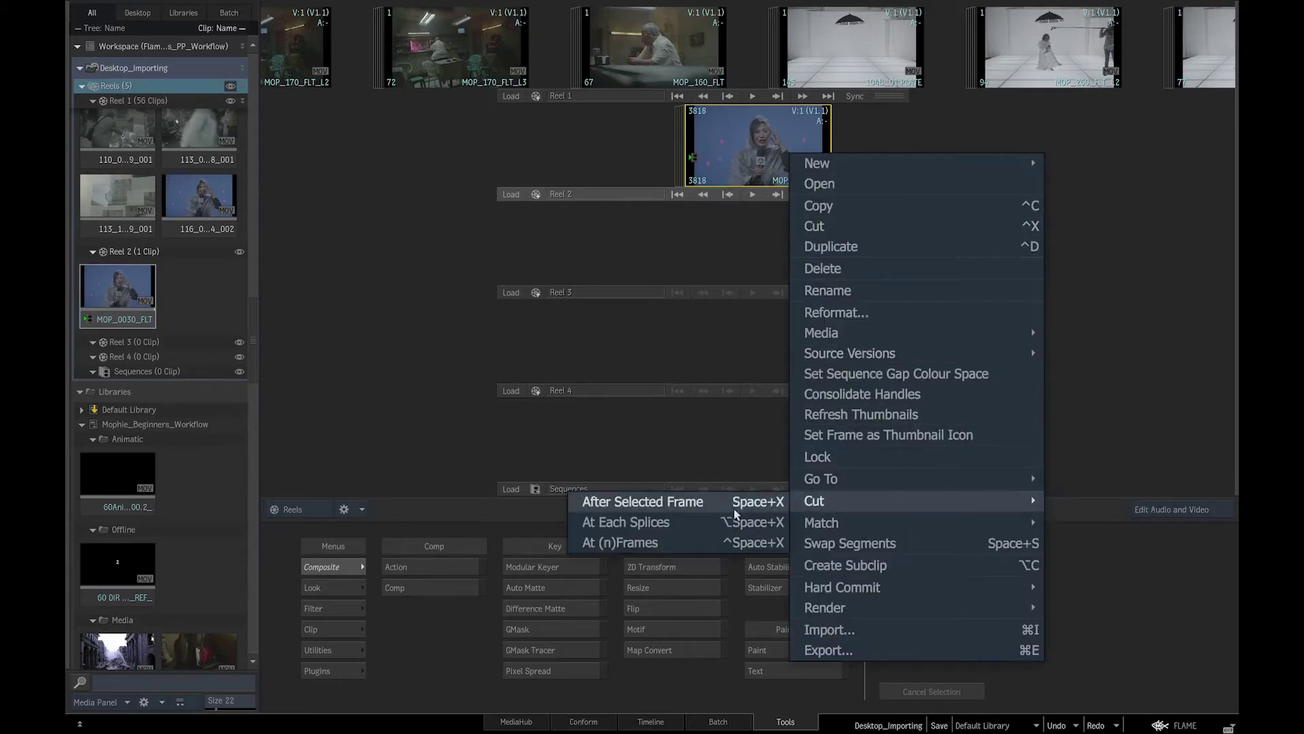
pyautogui.click(771, 161)
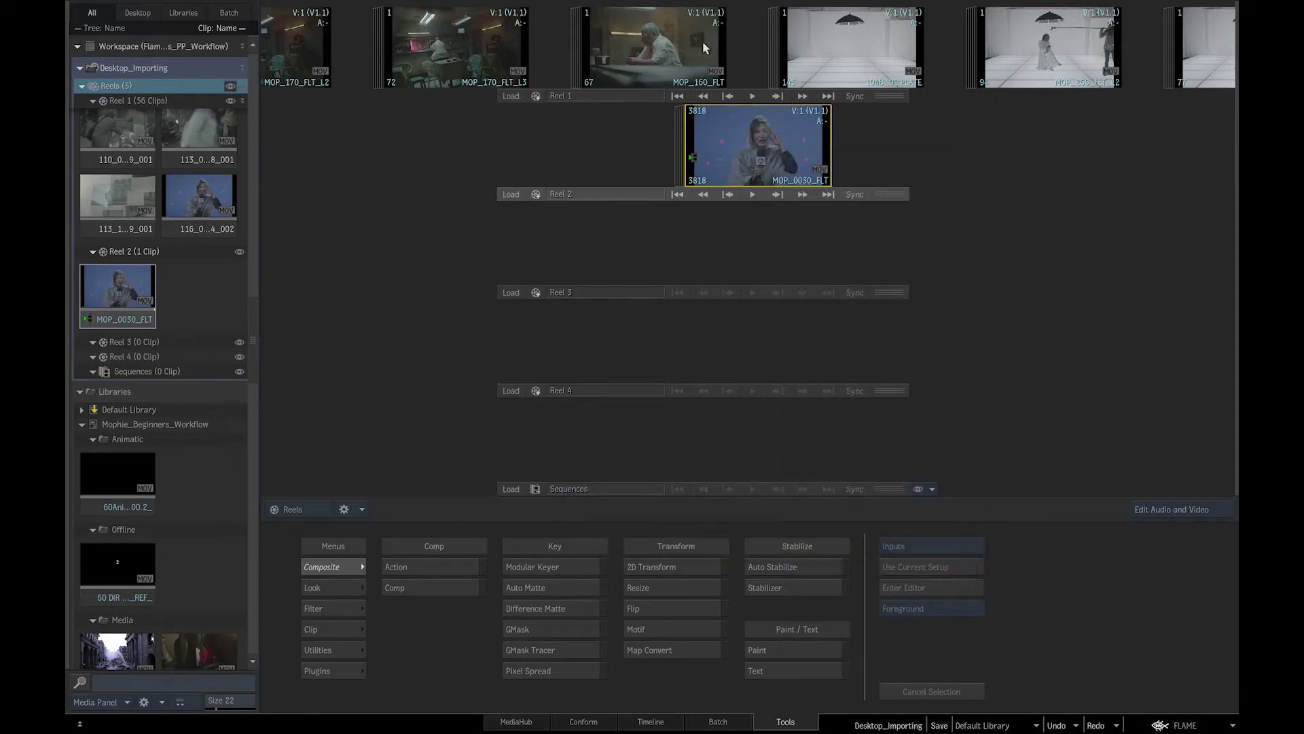
pyautogui.moveTo(680, 46); pyautogui.dragTo(584, 243)
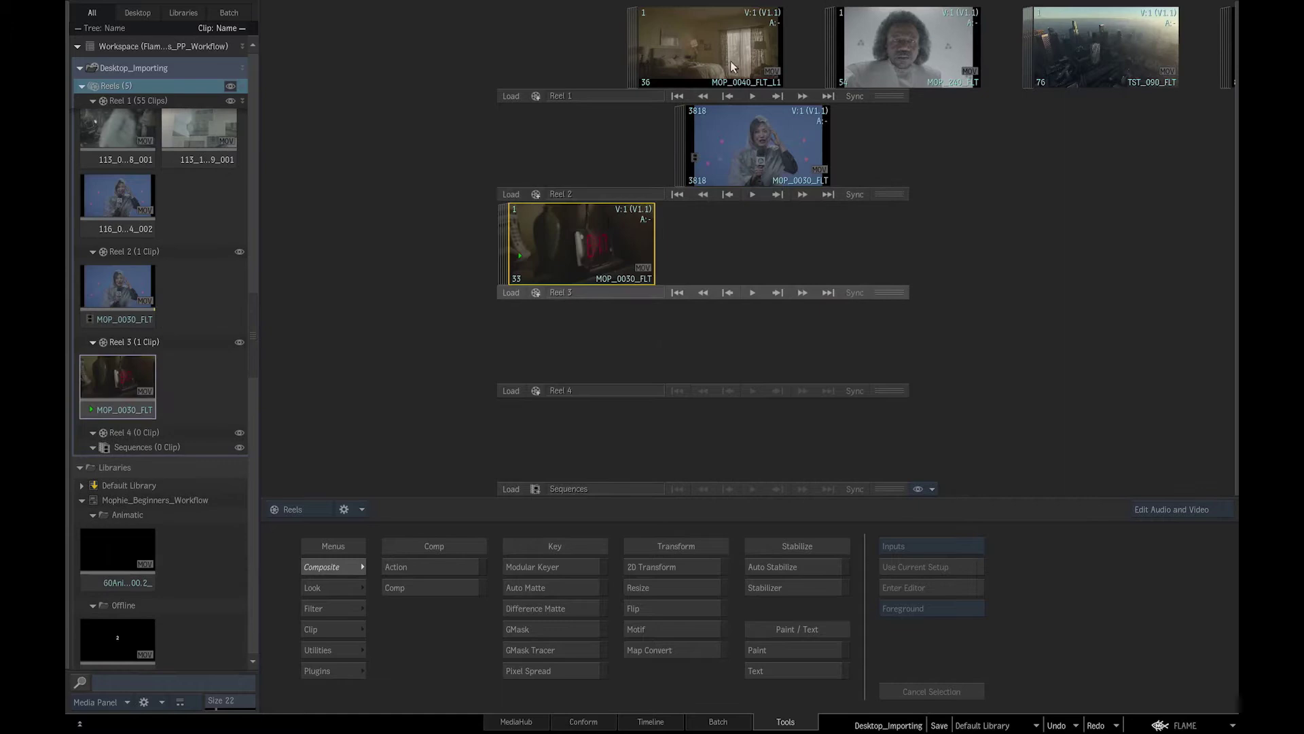
# Step: Move MOP_0030_FLT, MOP_0040_FLT_L1 and MOP_240_FLT from Reel 1 into Reel 3
pyautogui.moveTo(740, 31); pyautogui.dragTo(737, 271)
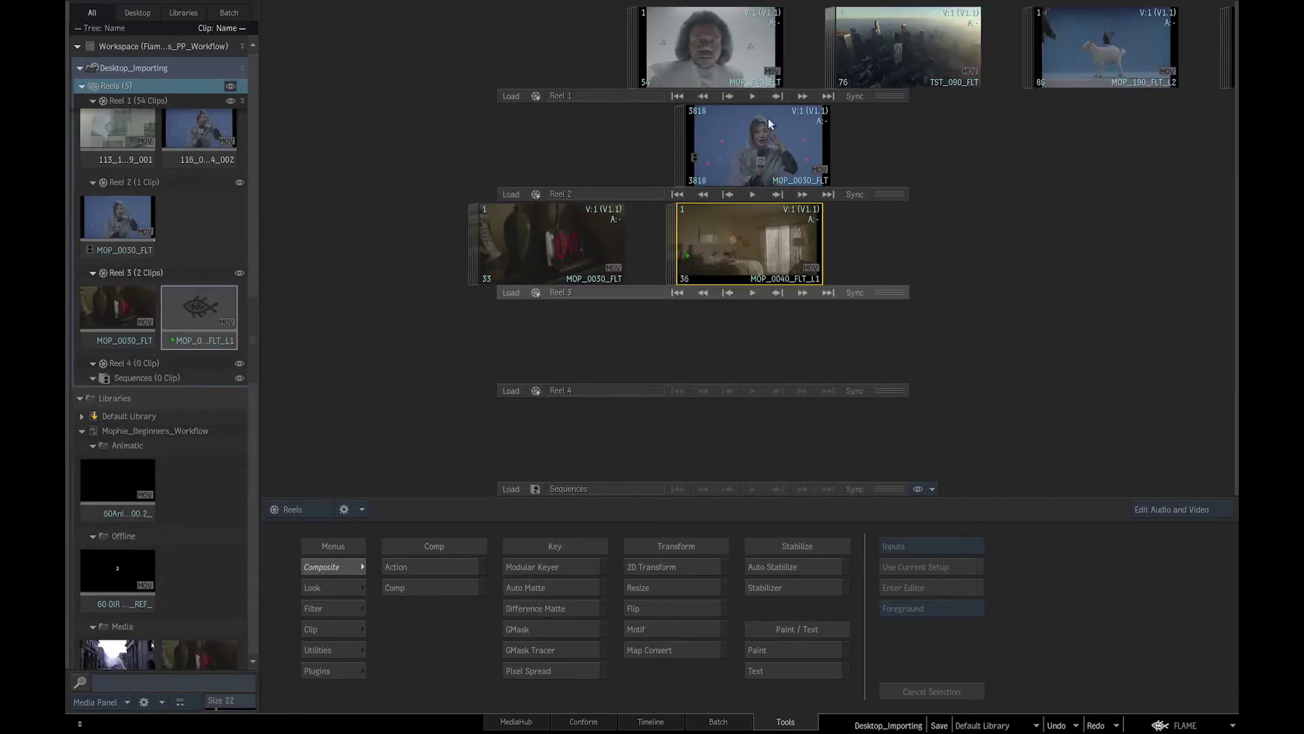
pyautogui.moveTo(717, 56); pyautogui.dragTo(876, 244)
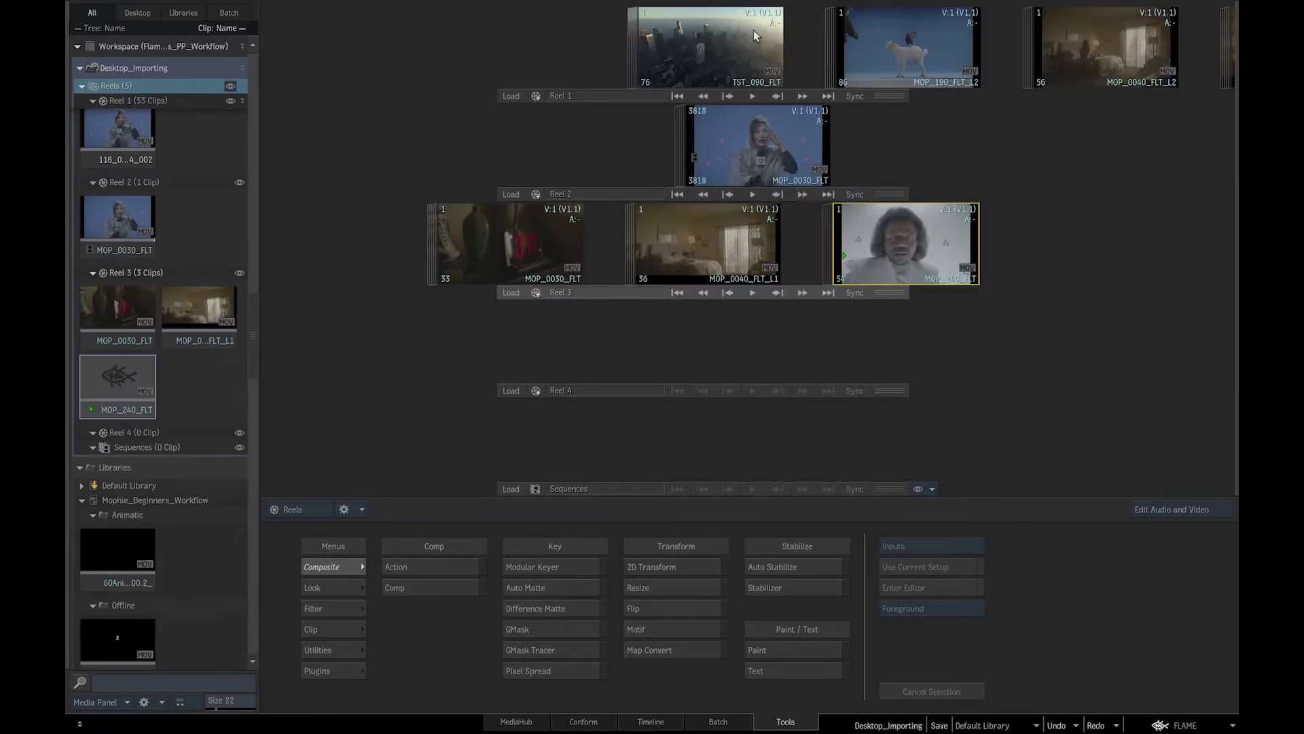
pyautogui.moveTo(780, 30); pyautogui.dragTo(1019, 272)
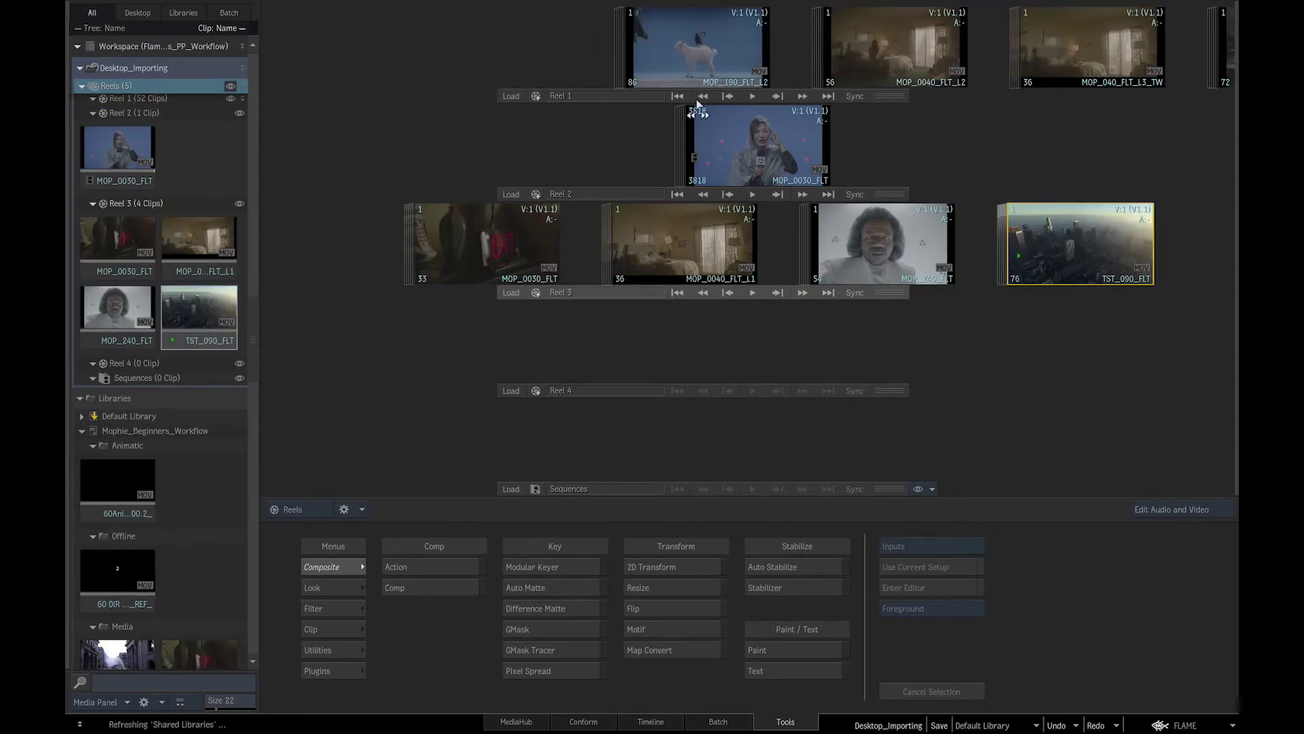
# Step: Fill Reel 4 with MOP_190_FLT_L2 and the MOP_180_FLT_L4 and L3 takes
pyautogui.moveTo(714, 42); pyautogui.dragTo(523, 343)
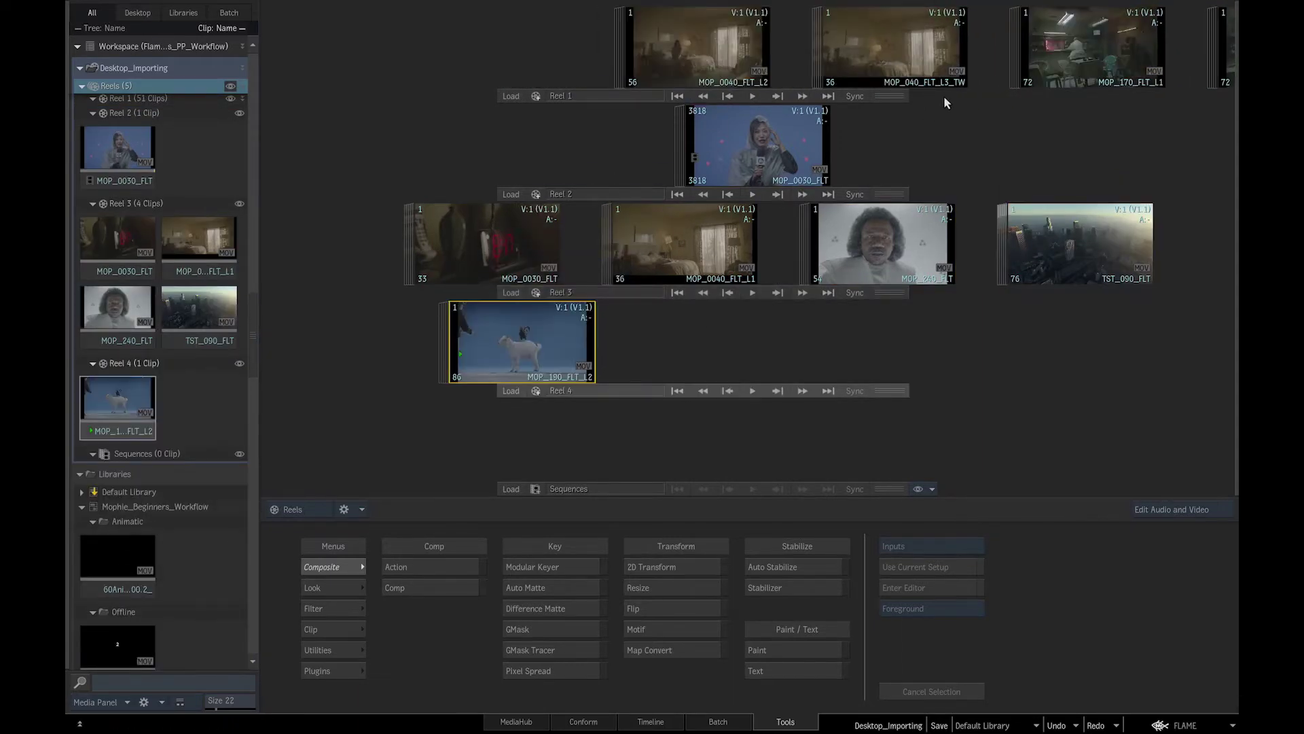
pyautogui.scroll(-4, 1155, 34)
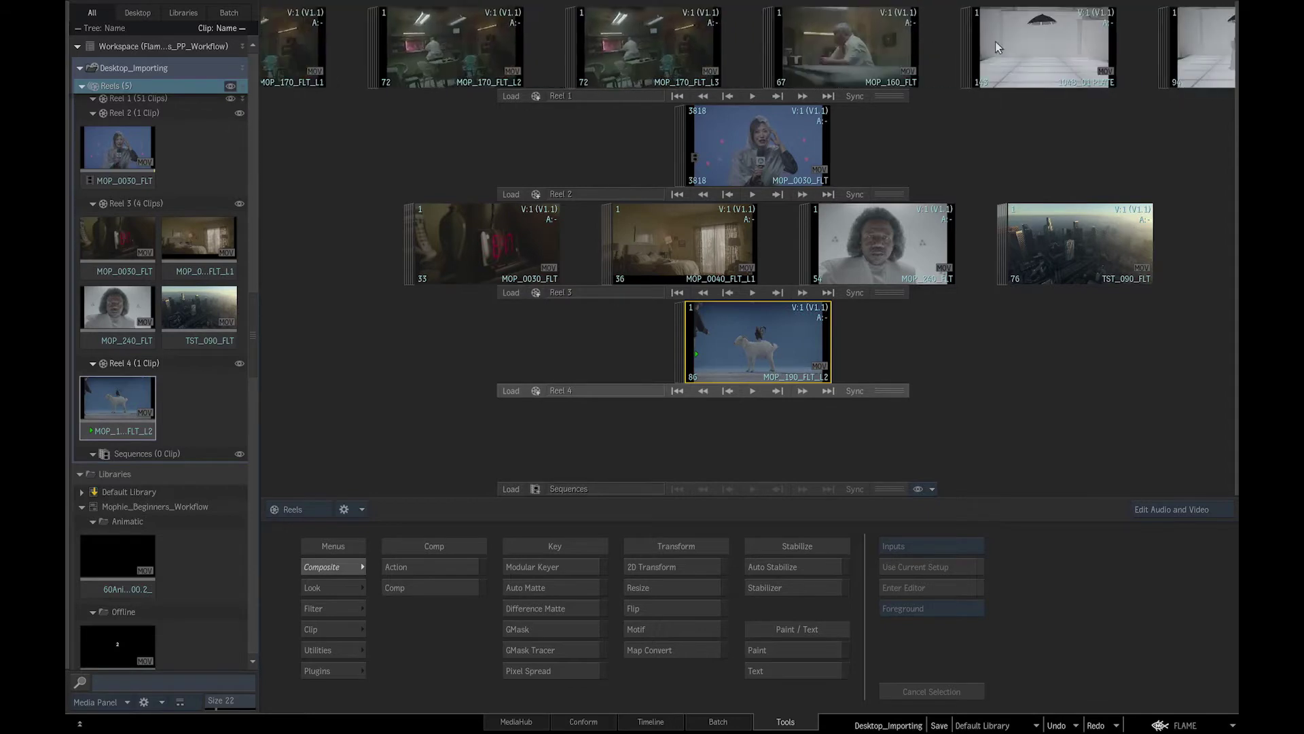
pyautogui.scroll(-2, 1008, 67)
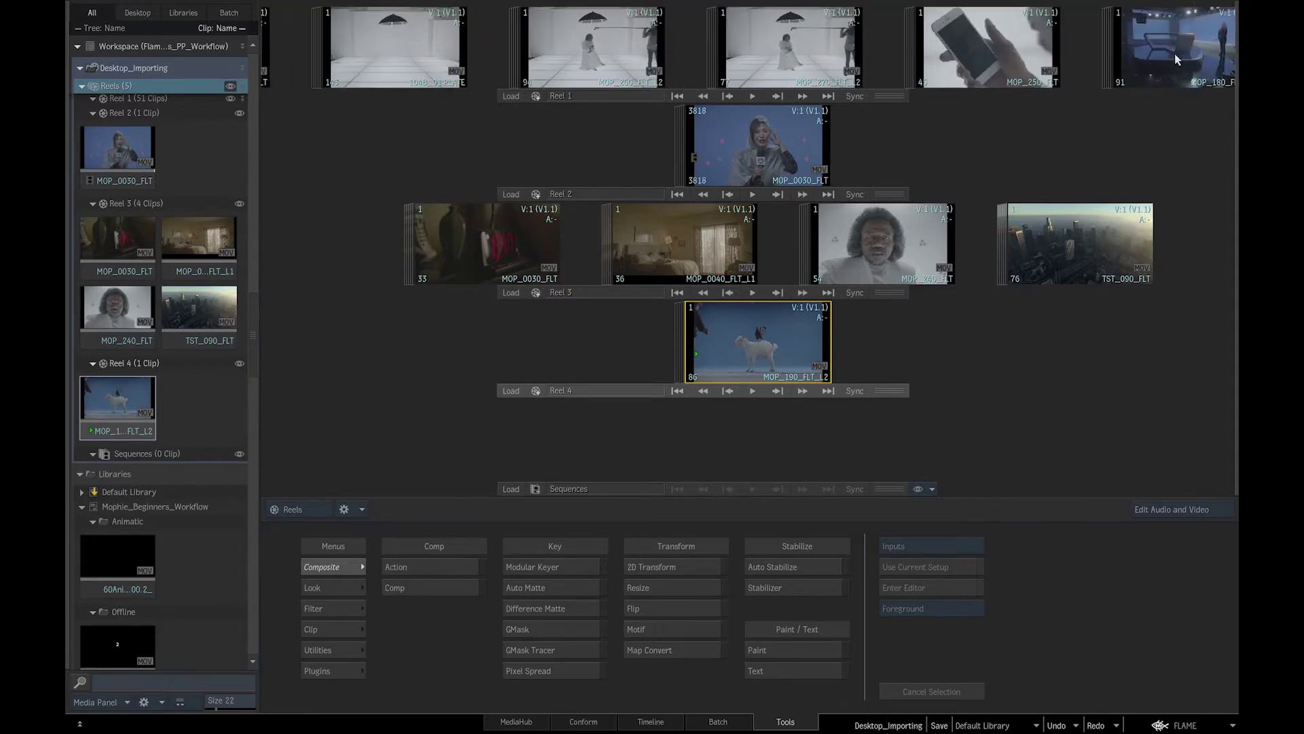
pyautogui.scroll(-2, 652, 81)
pyautogui.moveTo(662, 49); pyautogui.dragTo(906, 343)
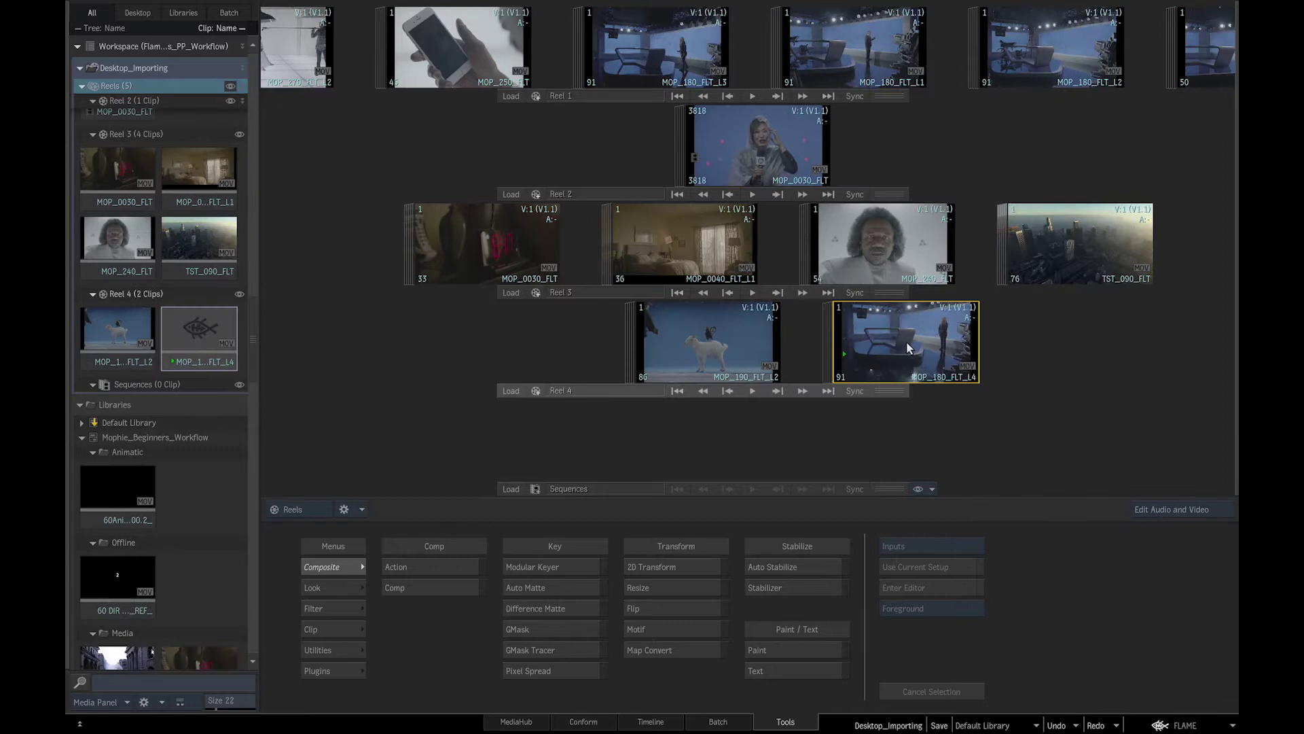
pyautogui.moveTo(645, 42); pyautogui.dragTo(1046, 341)
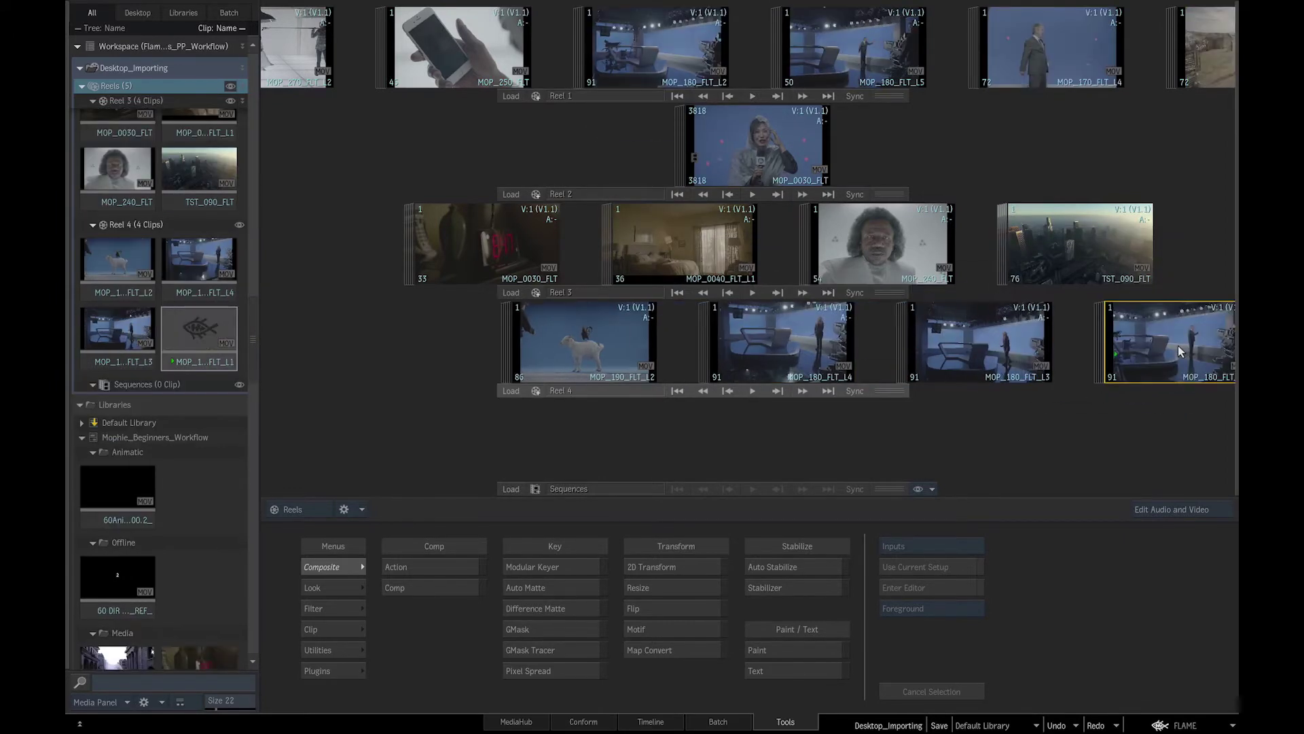
# Step: Append _Rushes Sequence, _Shots and _Elements to the Reel 2, 3 and 4 names
pyautogui.click(603, 195)
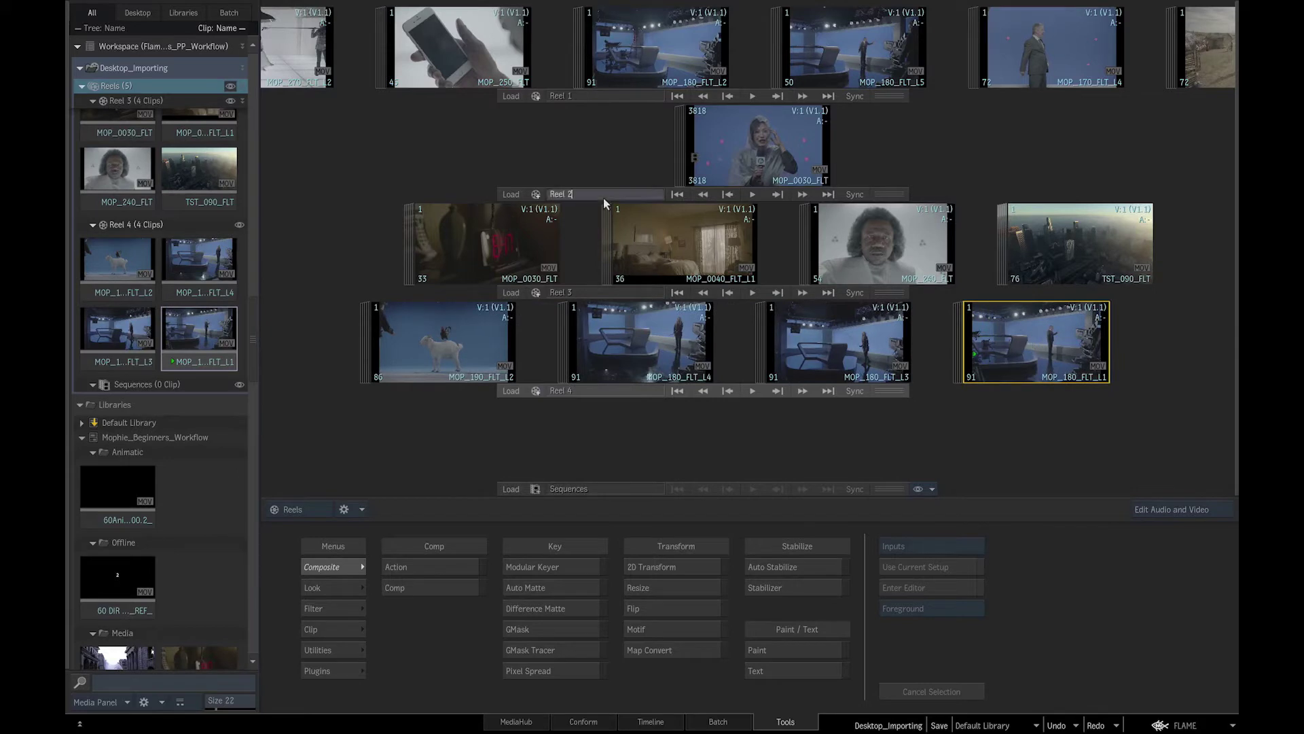
pyautogui.write('_Rushes Sequence')
pyautogui.click(584, 292)
pyautogui.write('_Shots')
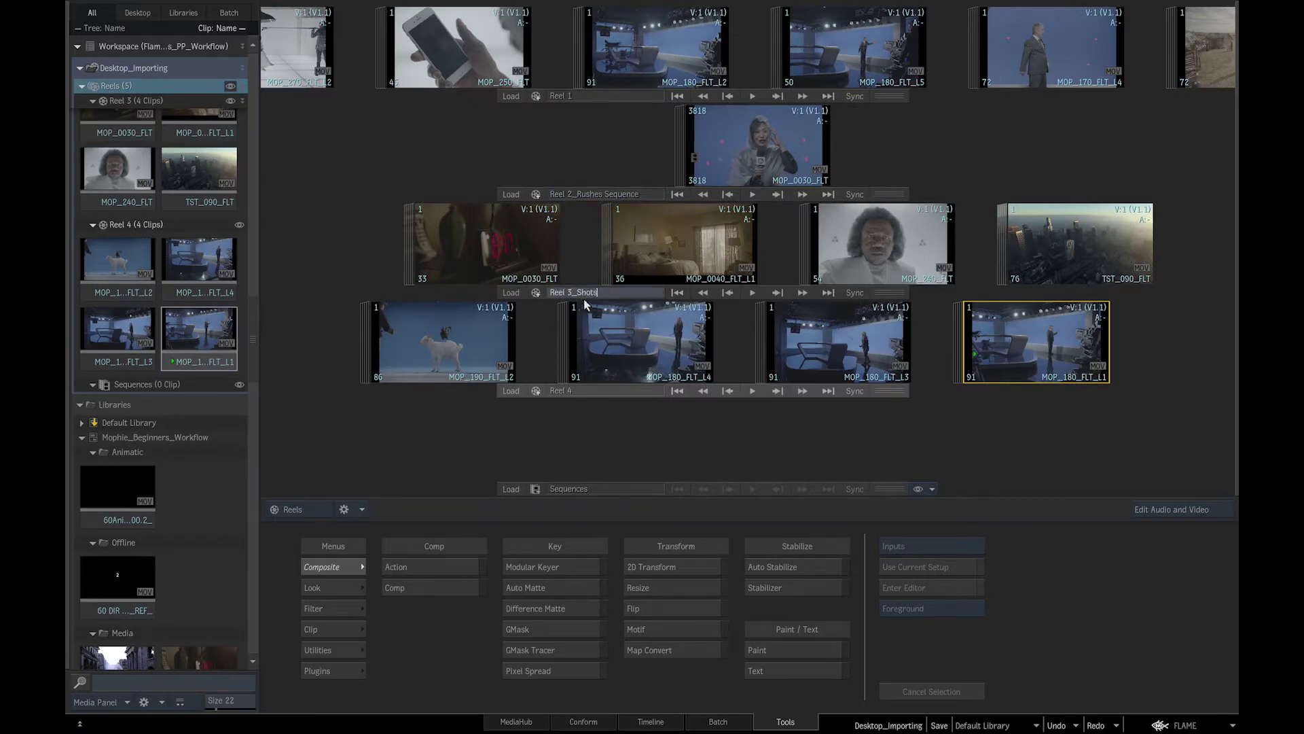
pyautogui.click(587, 392)
pyautogui.write('_Elements')
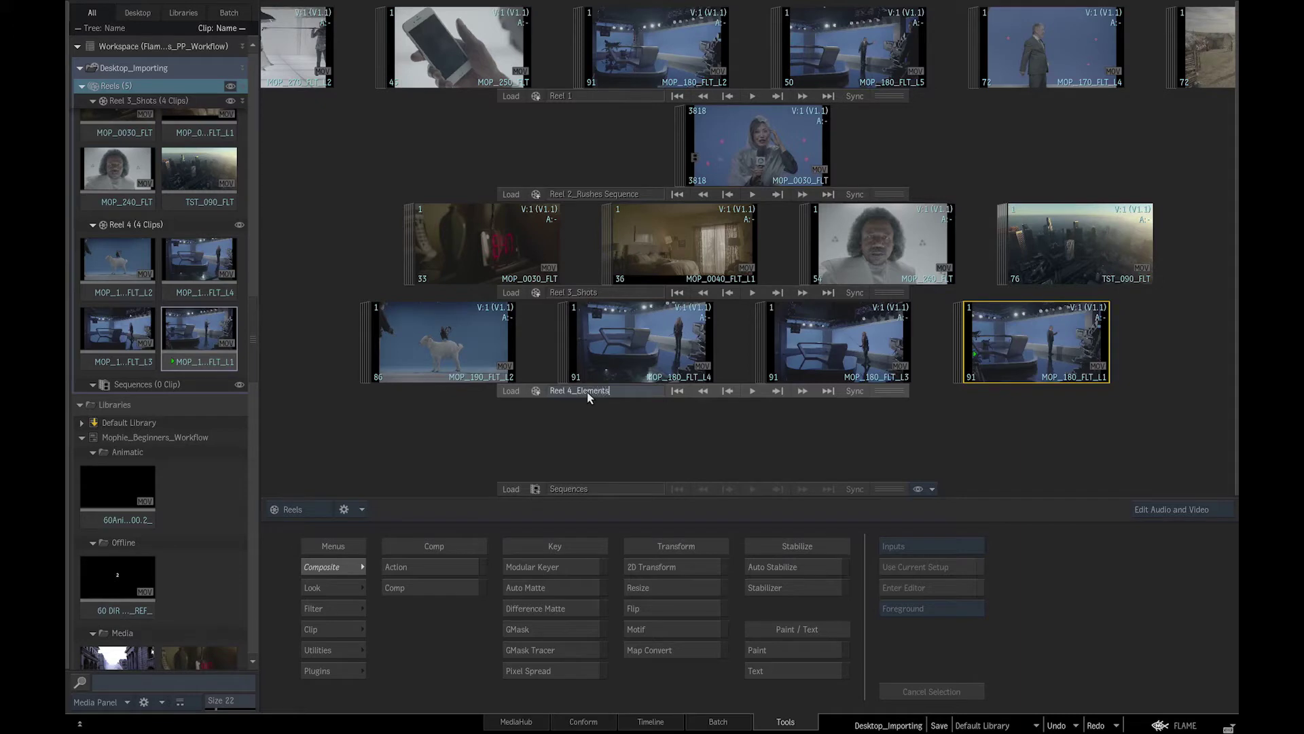
pyautogui.press('Return')
# Step: Colour the reel labels: Reel 2 gold, Reel 3_Shots yellow, Reel 4_Elements orange
pyautogui.rightClick(646, 180)
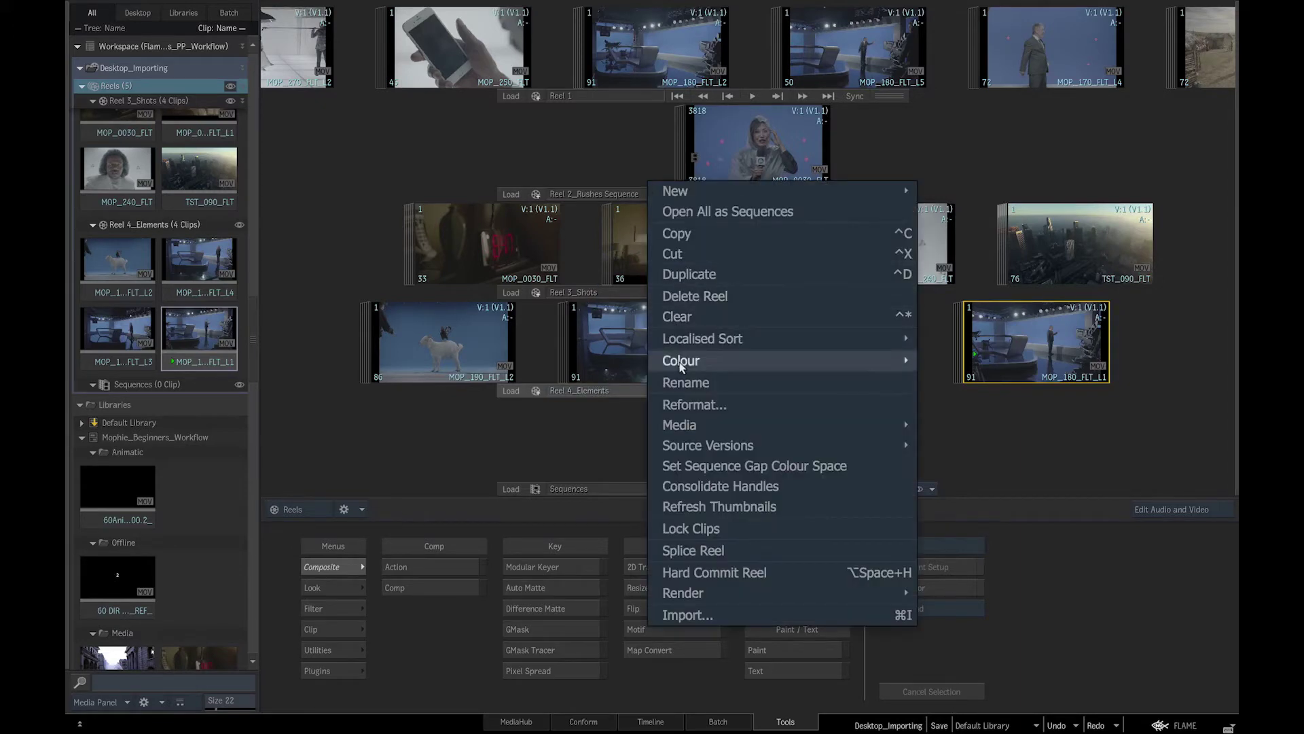
pyautogui.moveTo(681, 367)
pyautogui.click(949, 537)
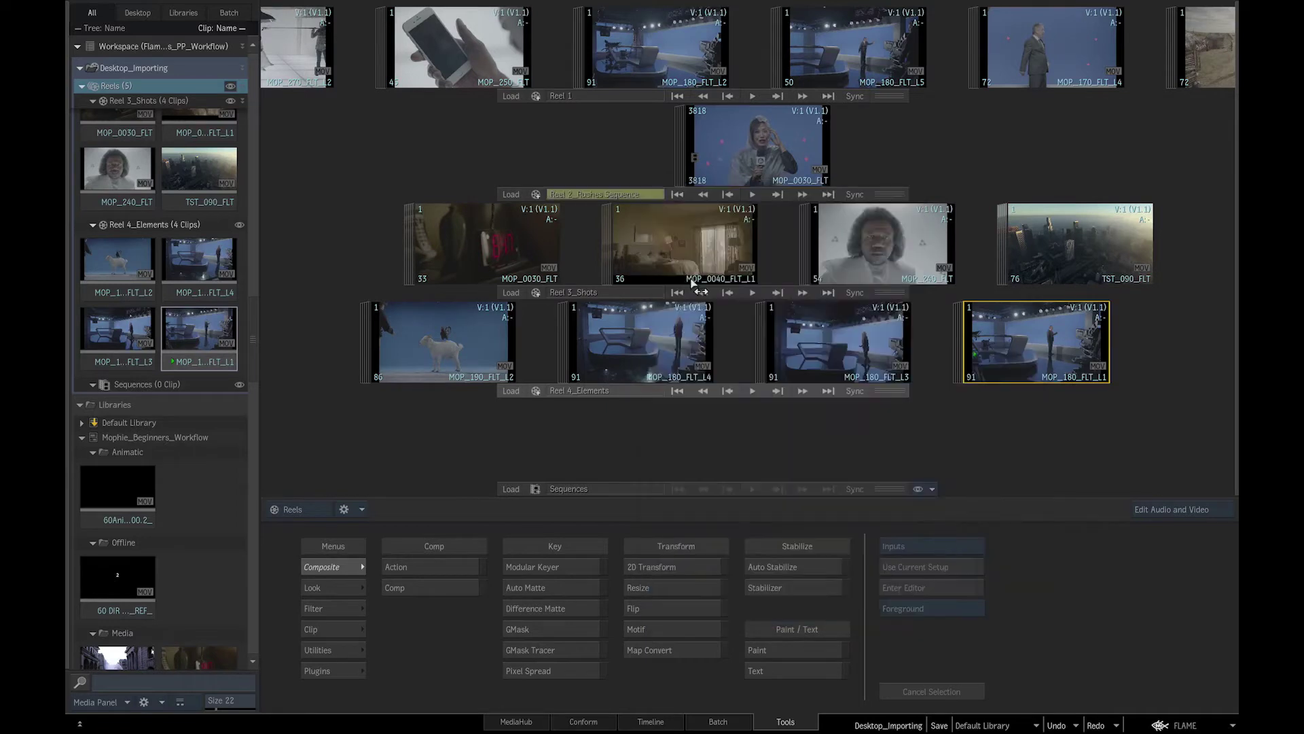
pyautogui.rightClick(584, 248)
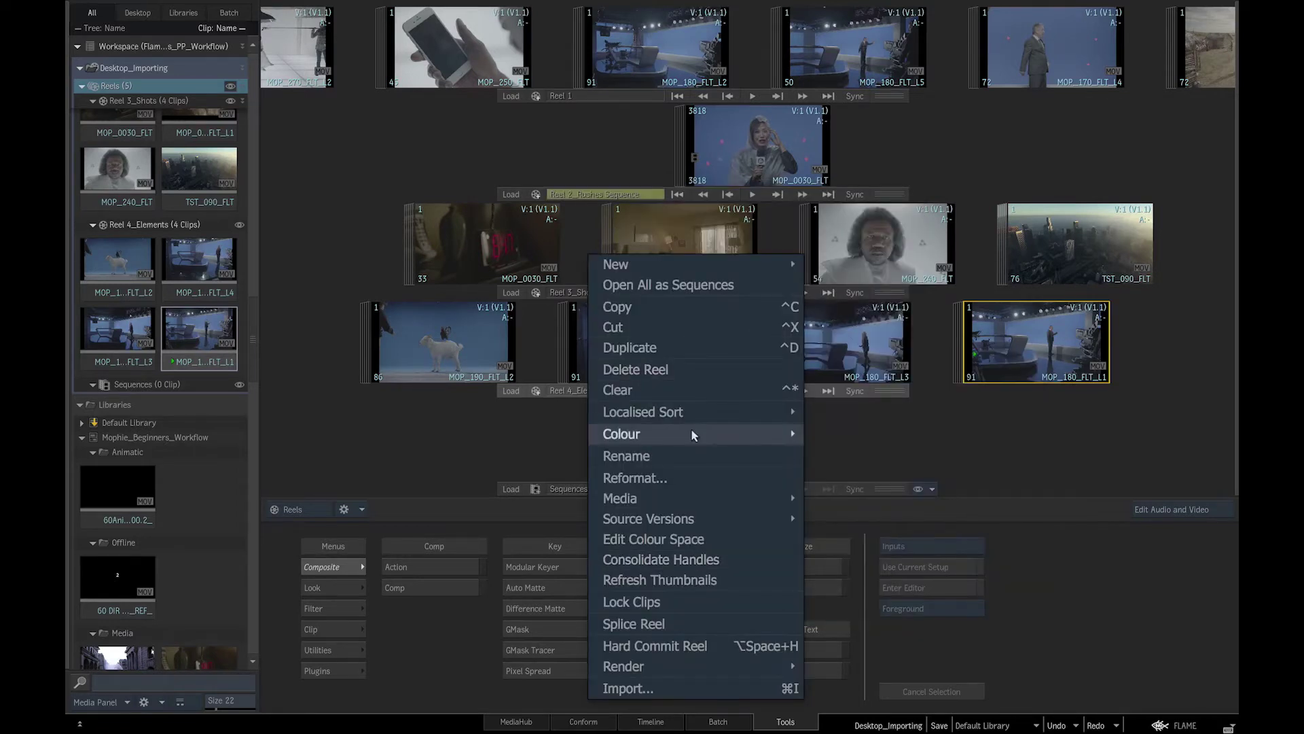
pyautogui.moveTo(705, 429)
pyautogui.click(825, 634)
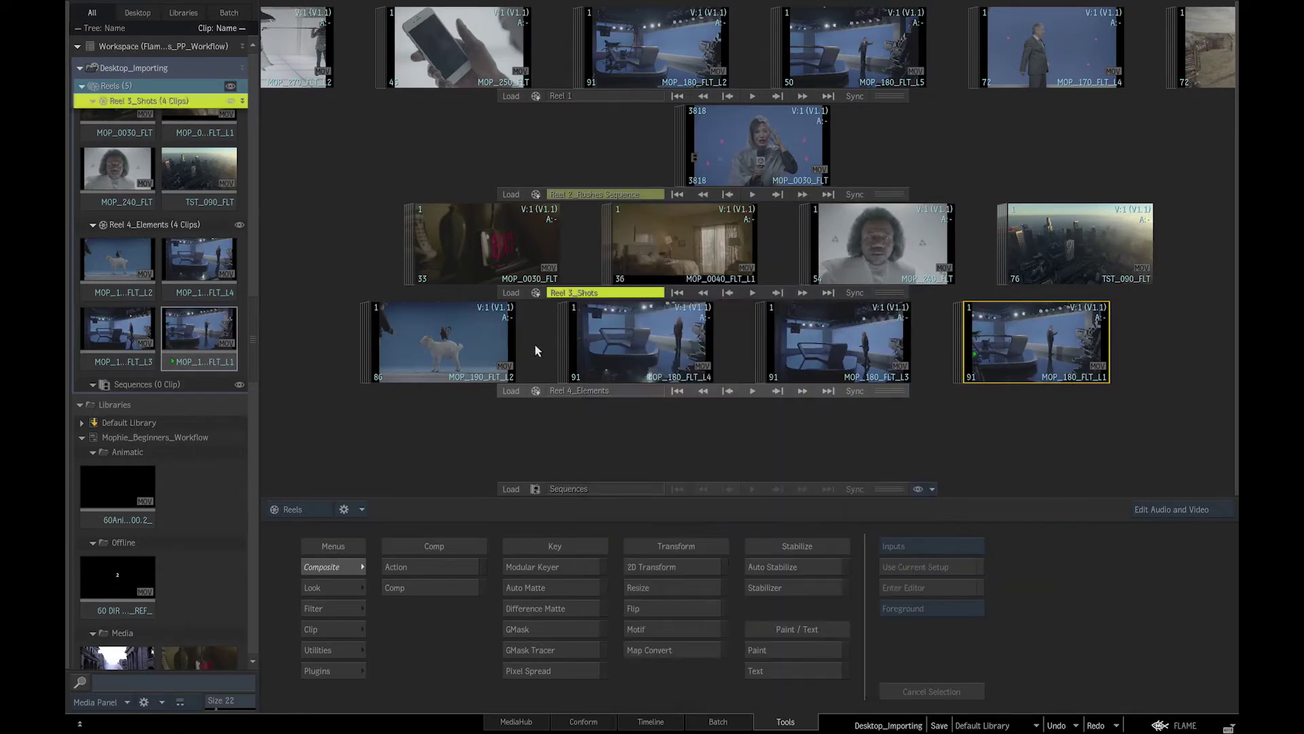
pyautogui.rightClick(536, 349)
pyautogui.moveTo(679, 467)
pyautogui.click(817, 627)
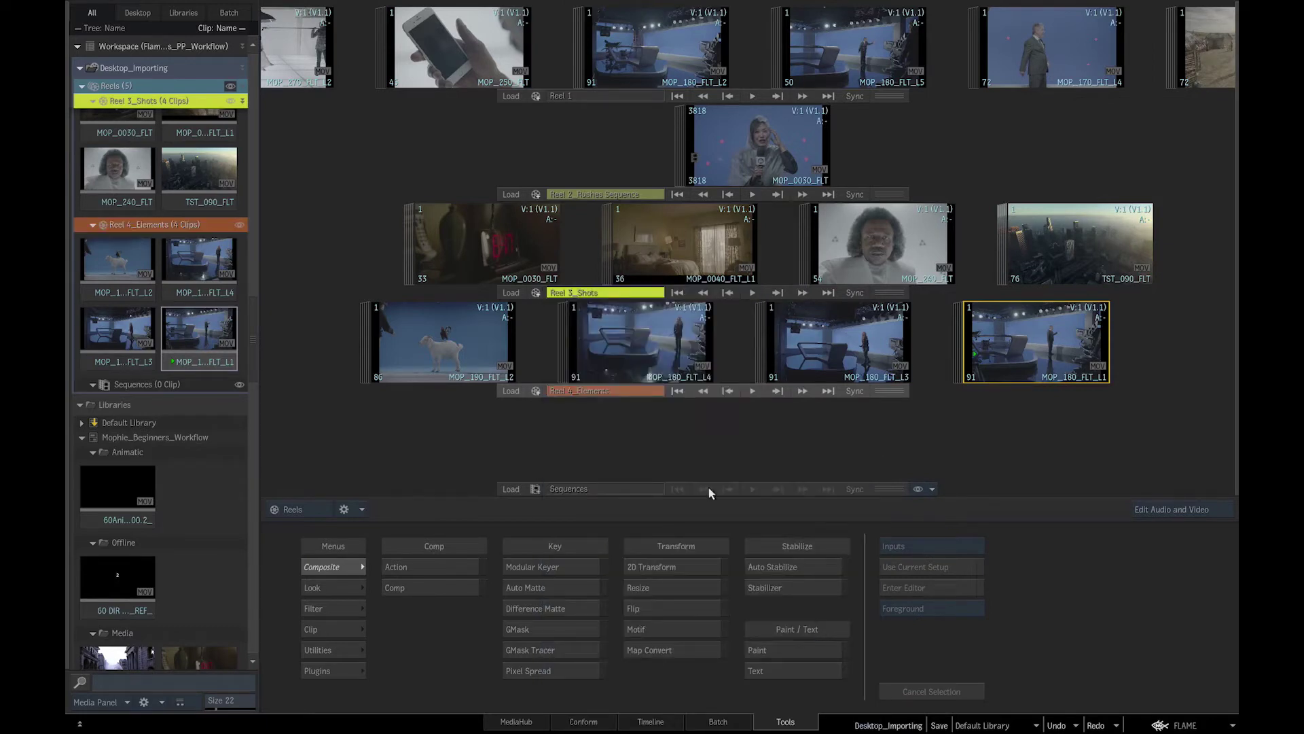
pyautogui.moveTo(254, 319); pyautogui.dragTo(254, 295)
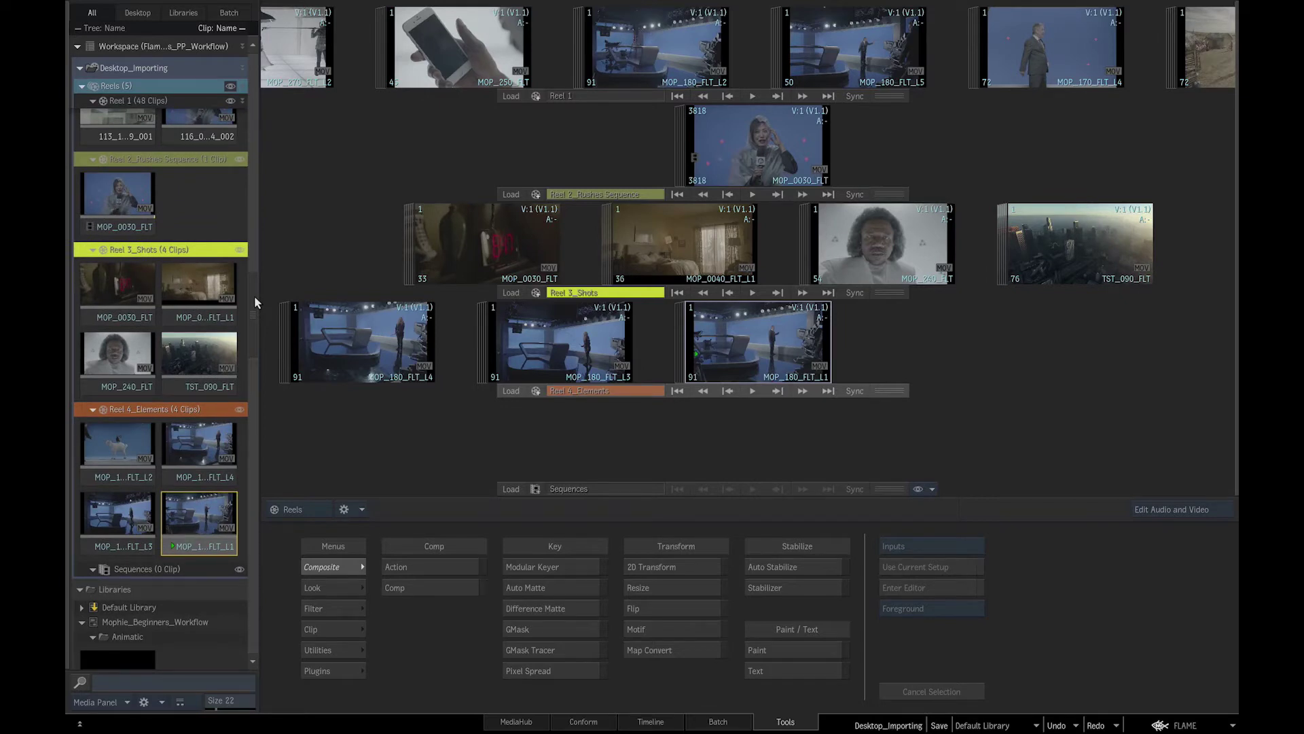
# Step: Trim MOP_0030_FLT's tail and butt MOP_0040_FLT_L1 and MOP_240_FLT after it in Reel 3
pyautogui.click(491, 246)
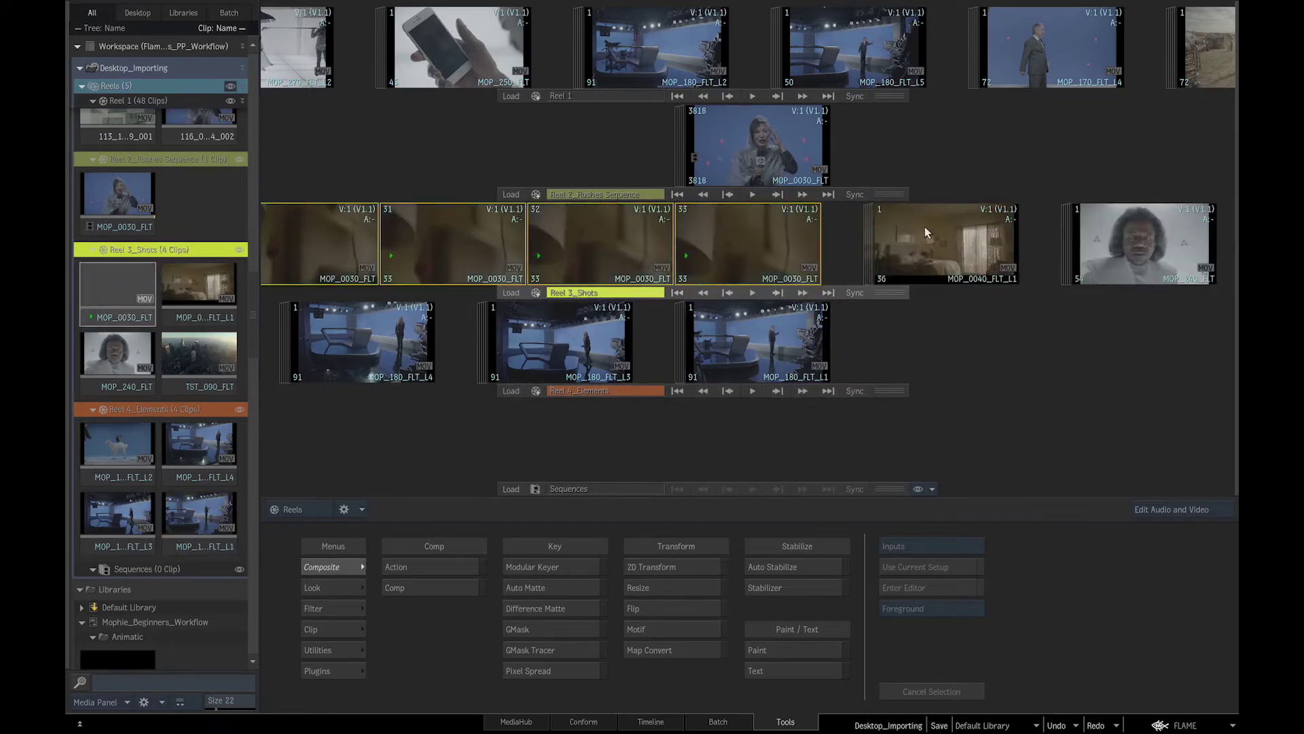
pyautogui.click(924, 228)
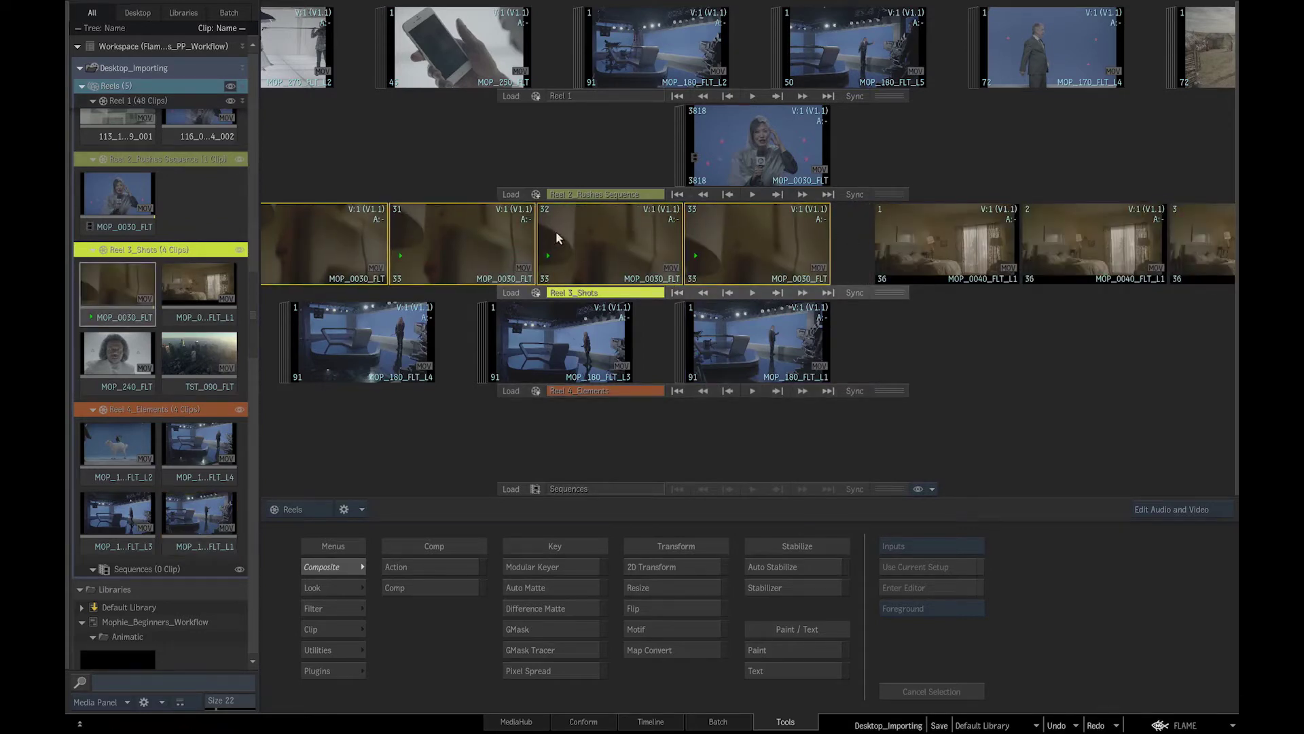
pyautogui.moveTo(556, 234); pyautogui.dragTo(483, 726)
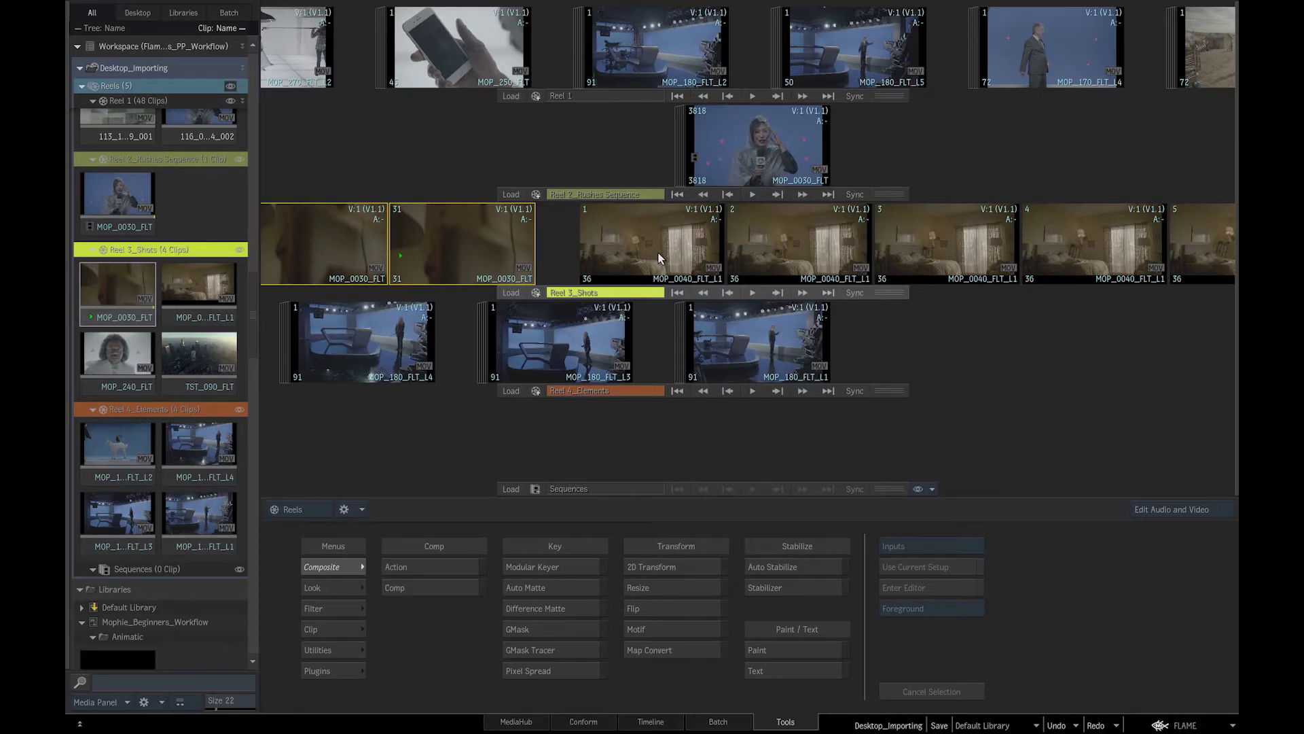
pyautogui.moveTo(659, 259); pyautogui.dragTo(458, 237)
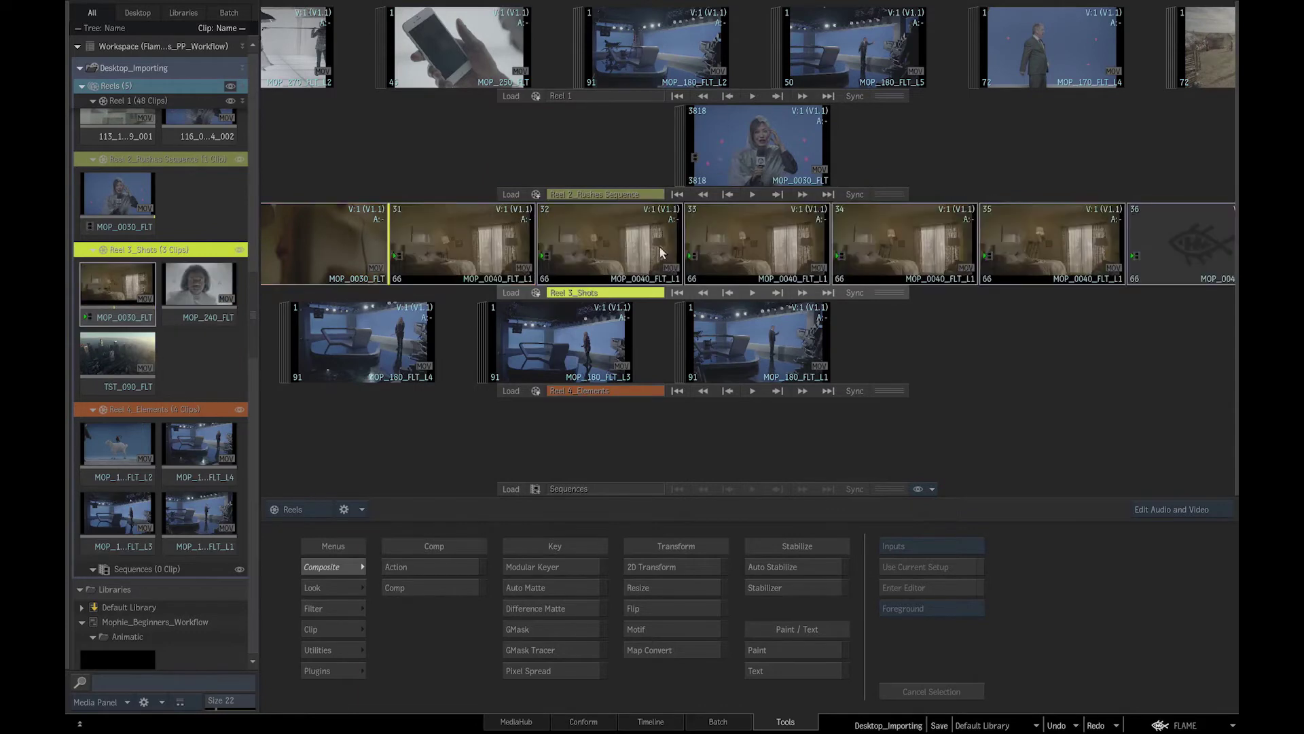
pyautogui.moveTo(886, 242); pyautogui.dragTo(716, 235)
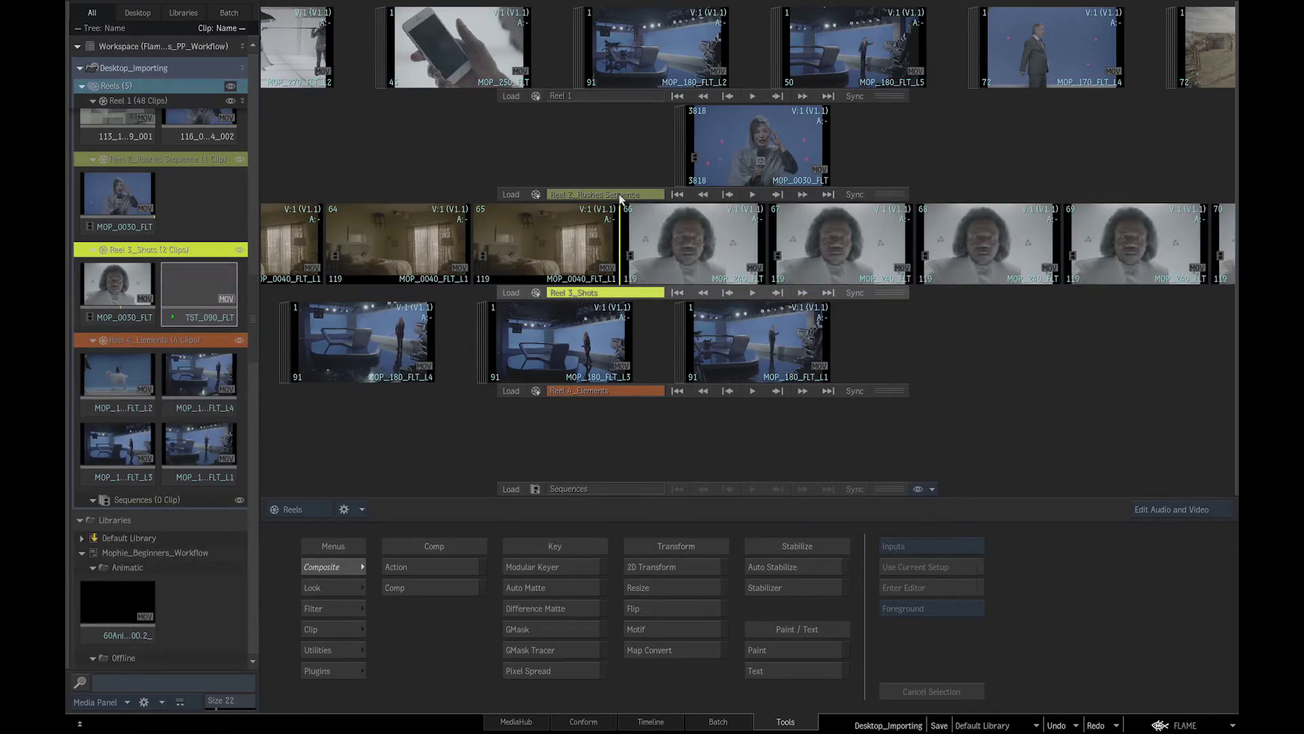
# Step: Hard-commit the Reel 3 edit as a single sequence
pyautogui.rightClick(621, 237)
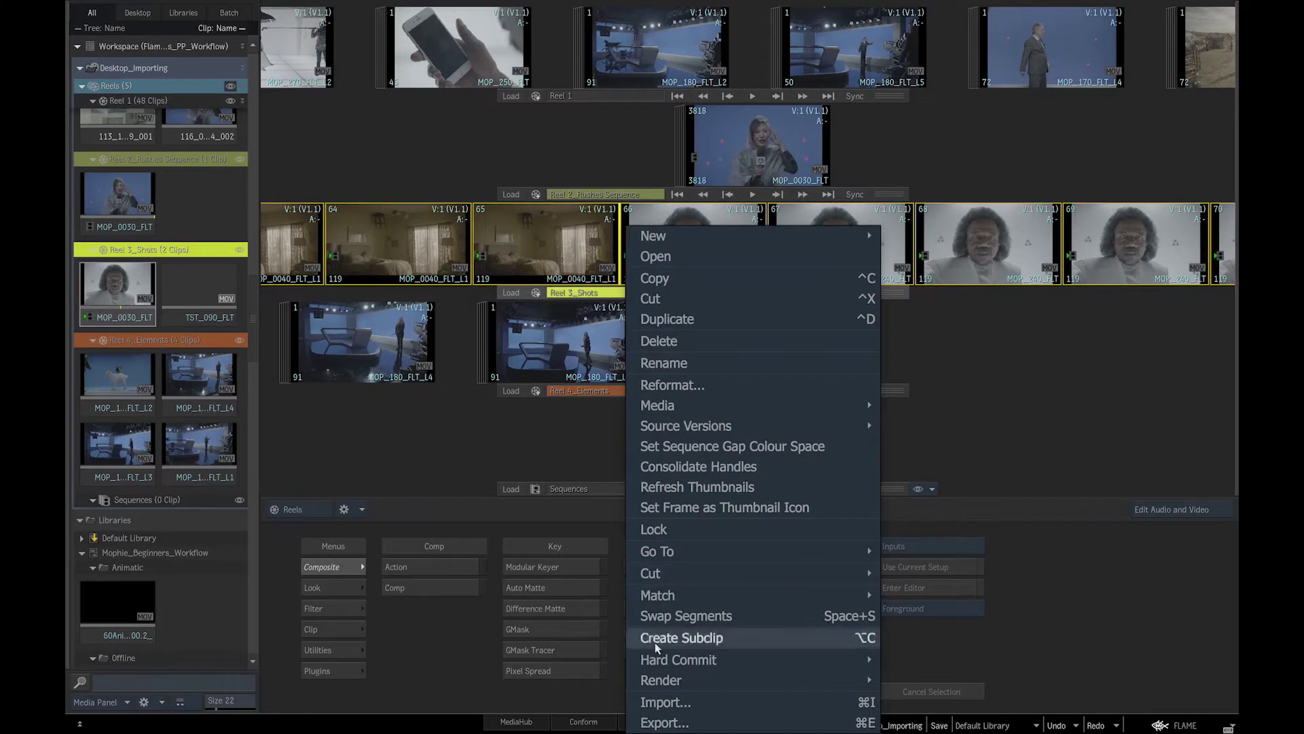
pyautogui.moveTo(657, 665)
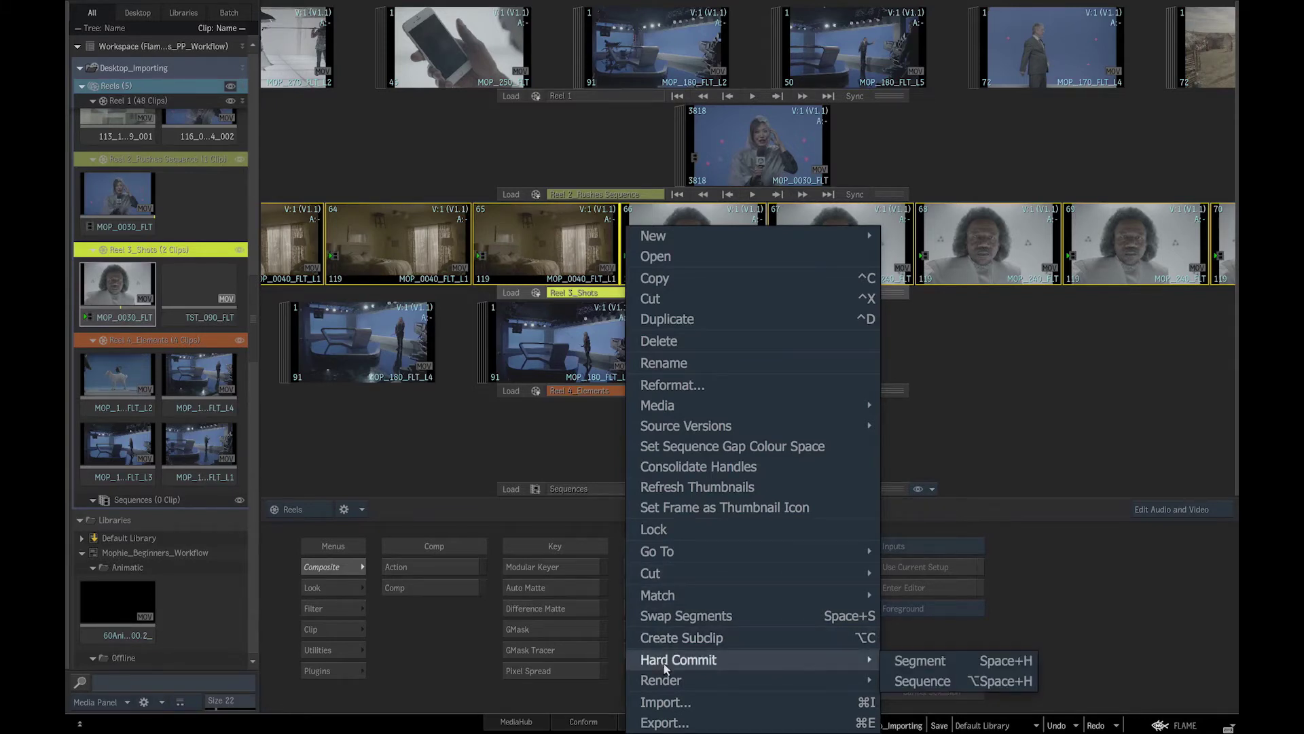
pyautogui.click(913, 681)
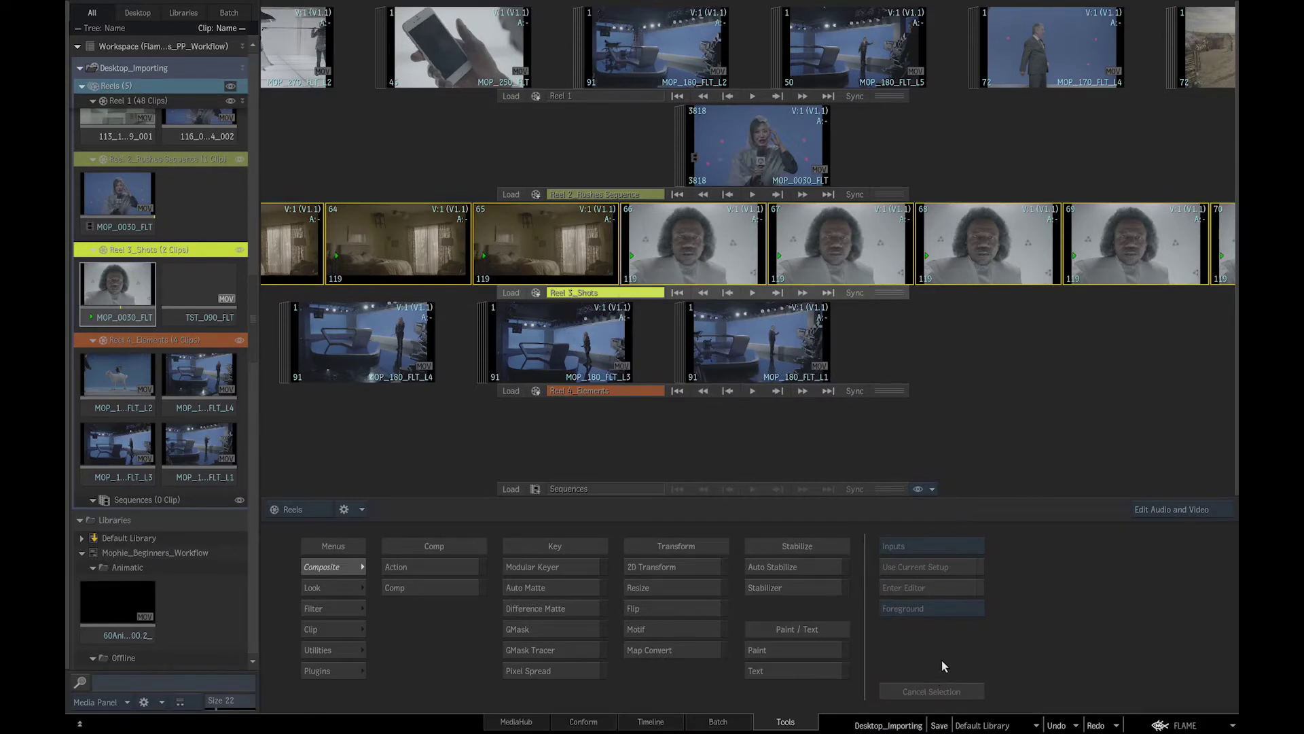
# Step: Render the committed Reel 3 sequence
pyautogui.rightClick(667, 262)
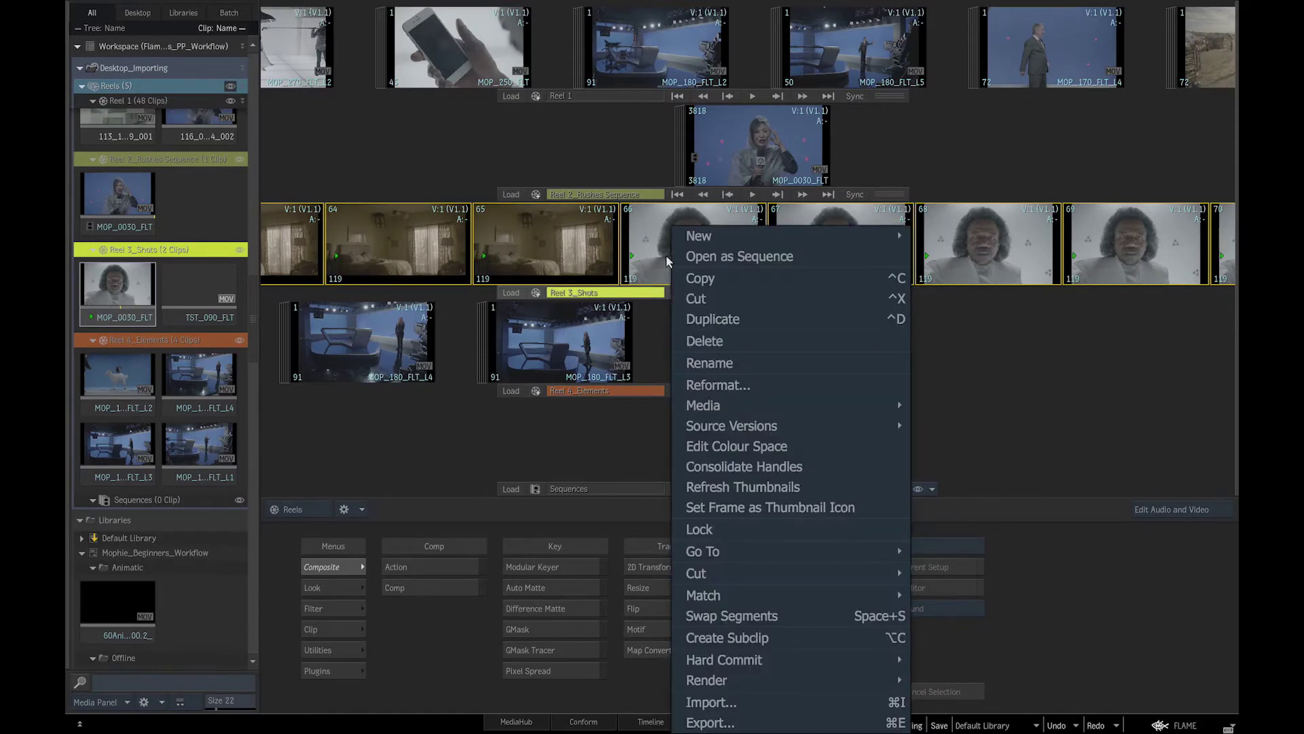
pyautogui.moveTo(867, 679)
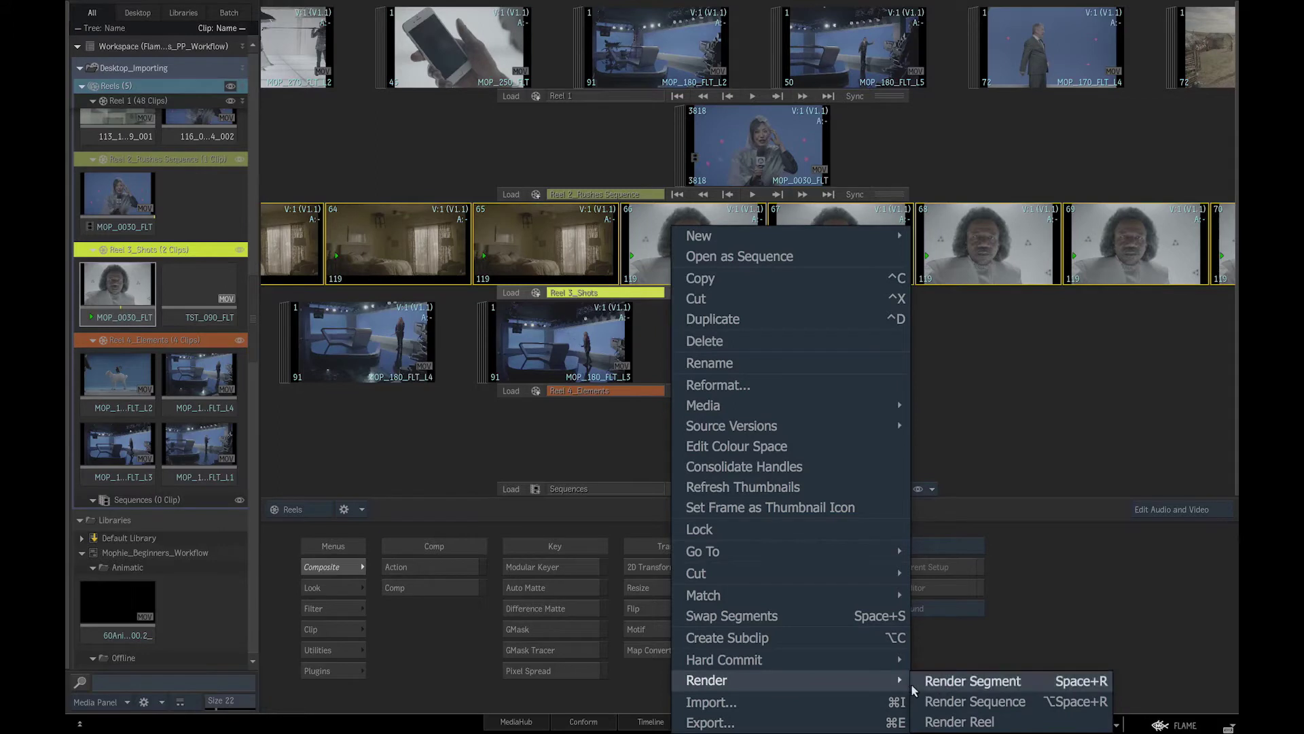
pyautogui.click(929, 701)
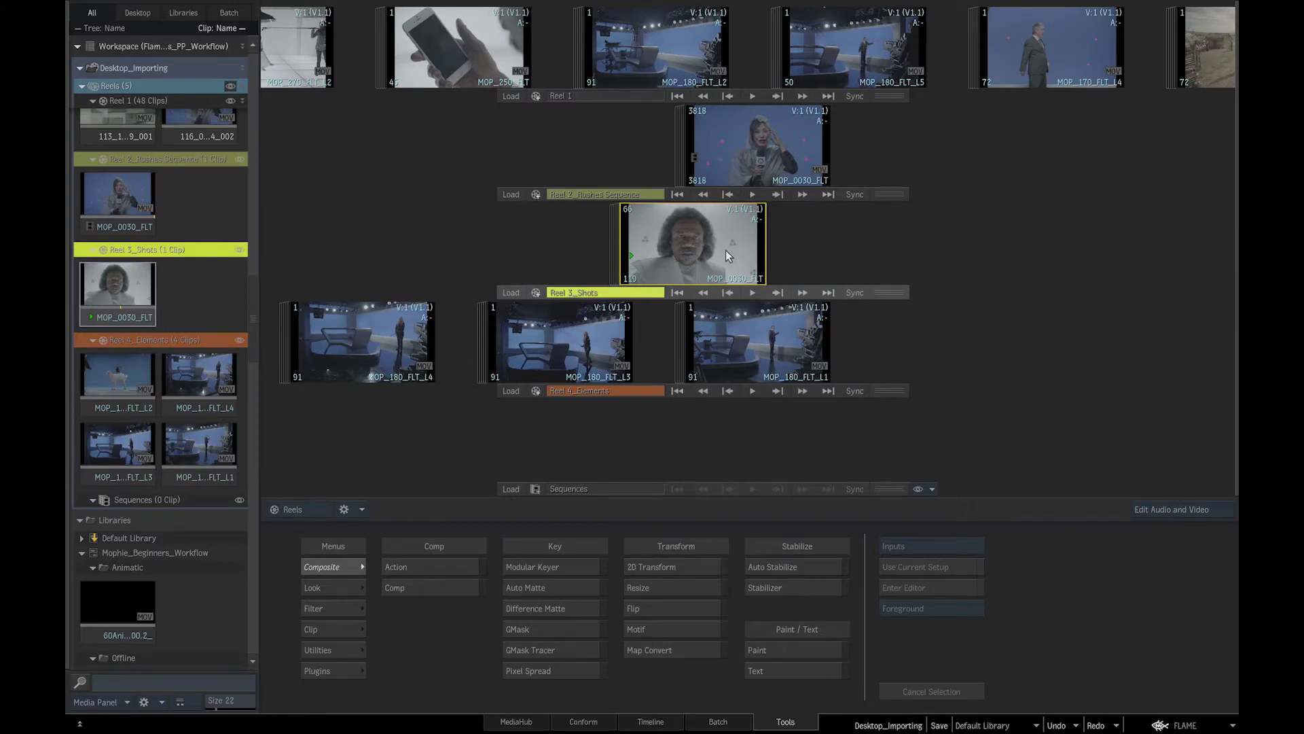
# Step: Rename Desktop_Importing to Desktop_Gestural_Editing and save it to the Default Library
pyautogui.click(889, 730)
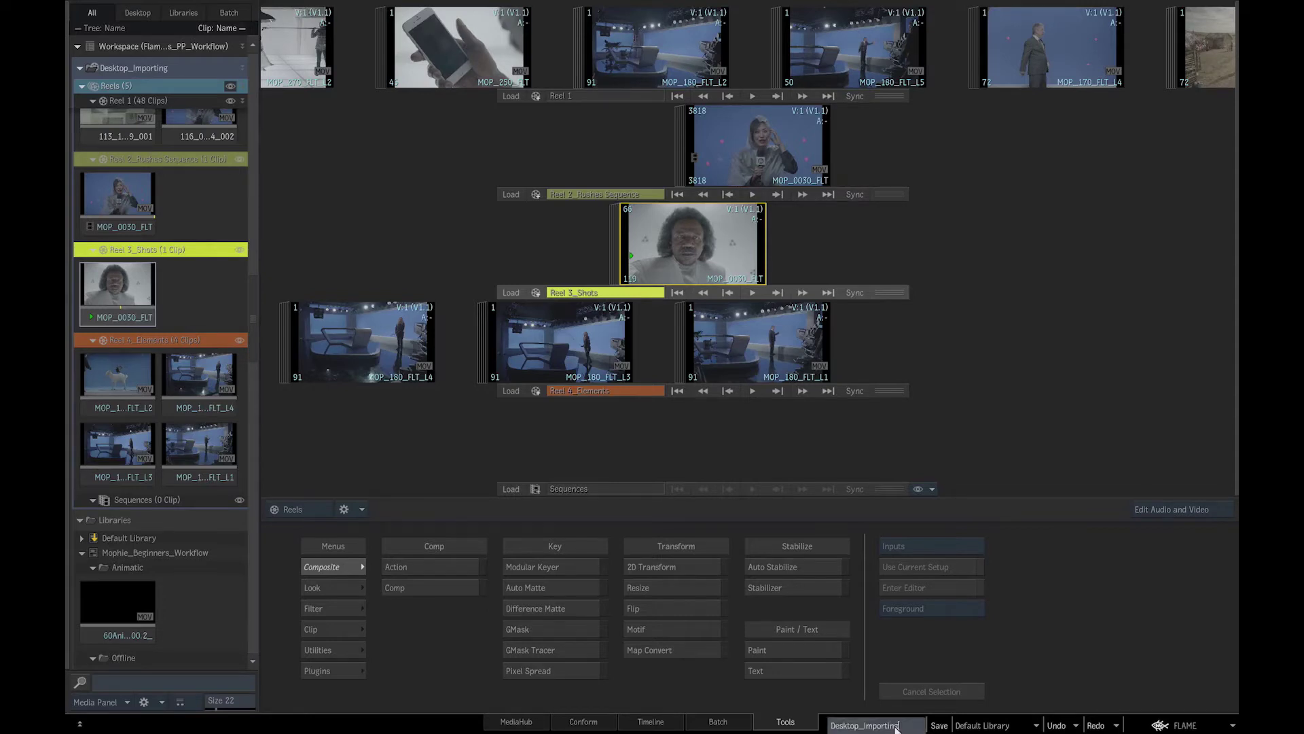
pyautogui.moveTo(866, 729); pyautogui.dragTo(900, 729)
pyautogui.write('Gestural_Ed')
pyautogui.write('iting')
pyautogui.press('Return')
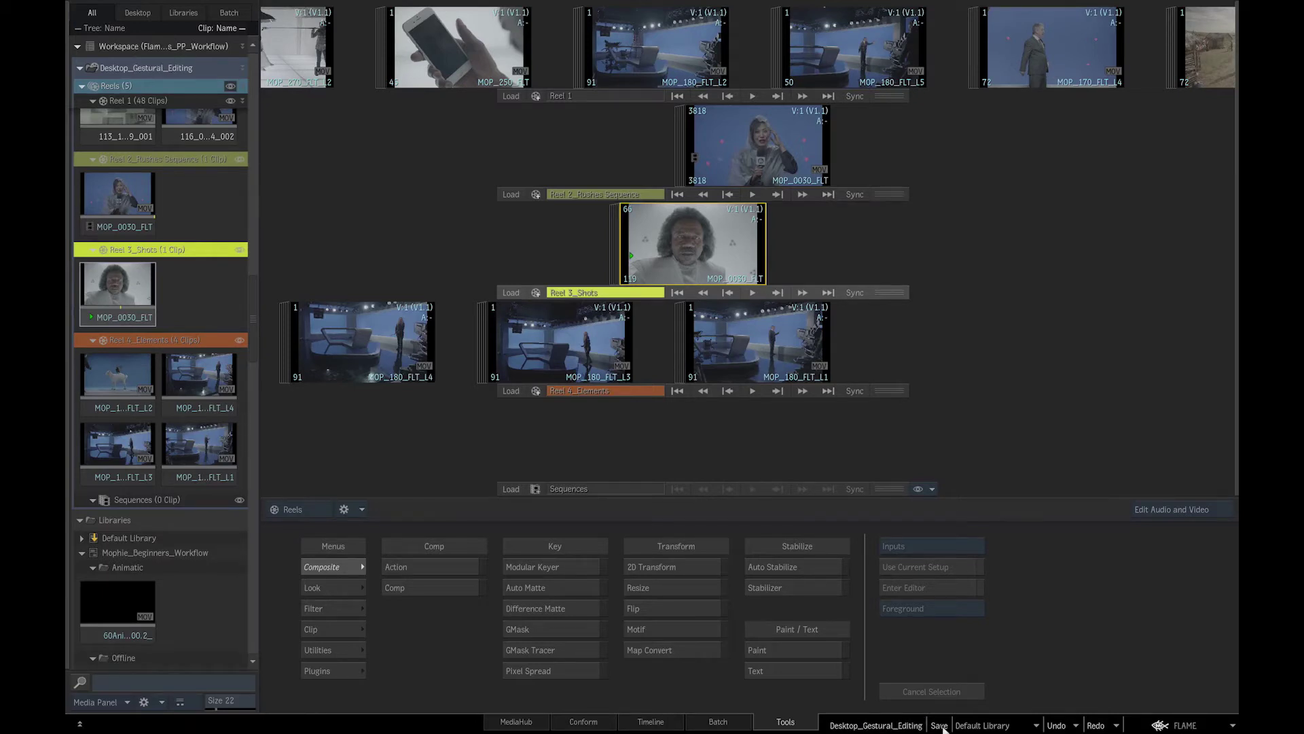
pyautogui.click(939, 725)
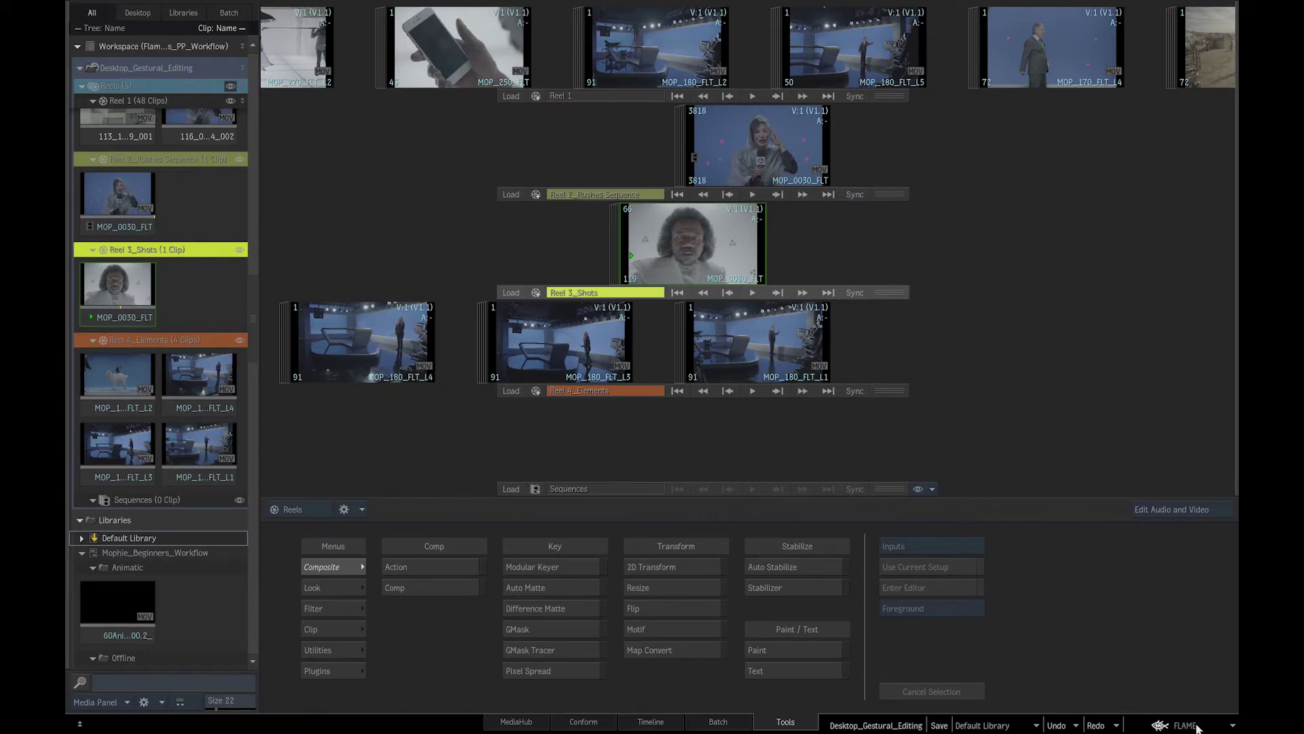
# Step: Save the Flame_2017_Beginners_PP_Workflow project from the FLAME menu
pyautogui.click(1185, 725)
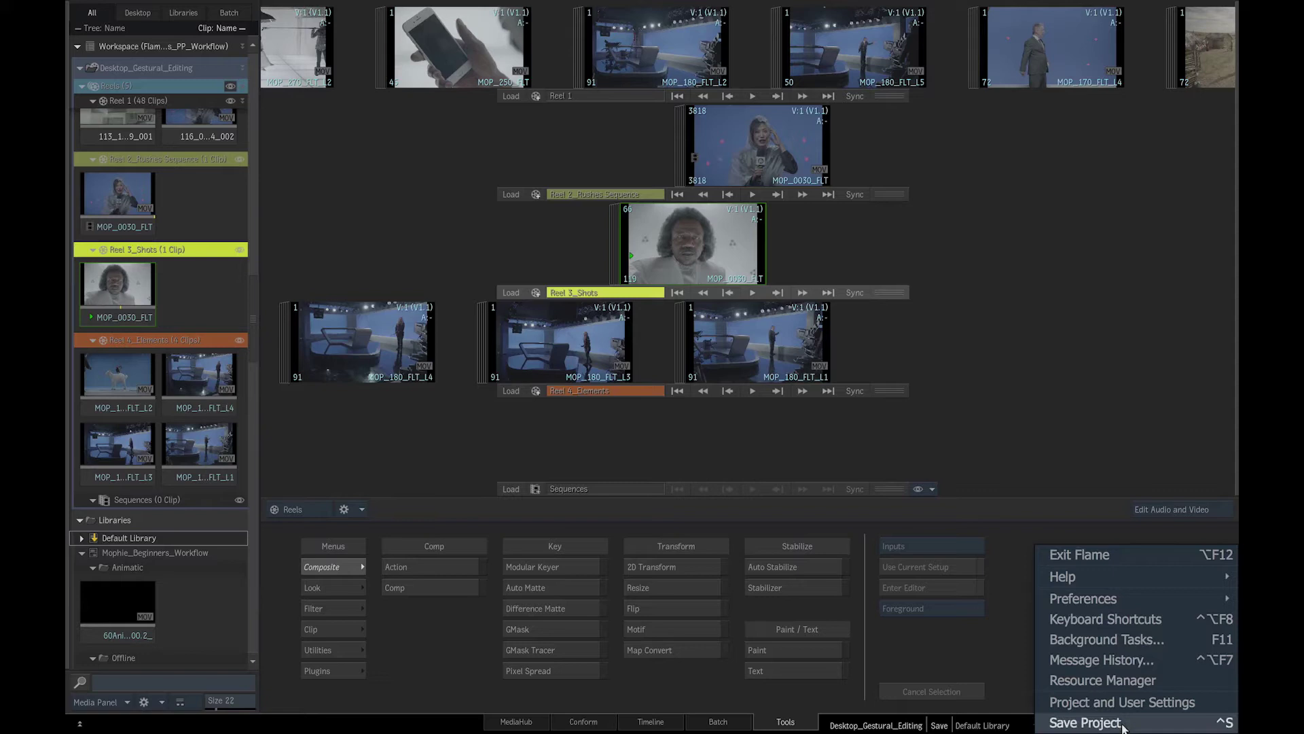
pyautogui.click(1085, 722)
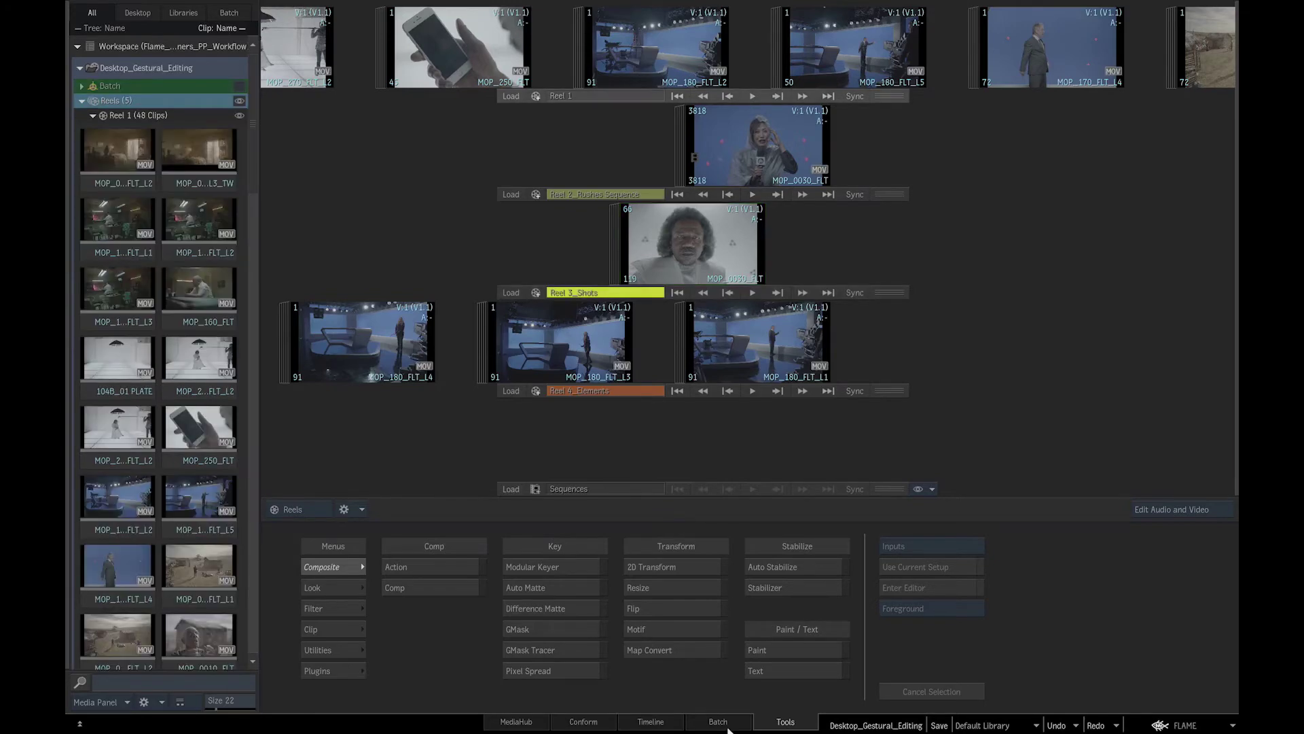
# Step: Load Desktop_Importing from Libraries onto the desktop and retitle it Desktop_Timeline_Editing
pyautogui.moveTo(253, 136); pyautogui.dragTo(271, 564)
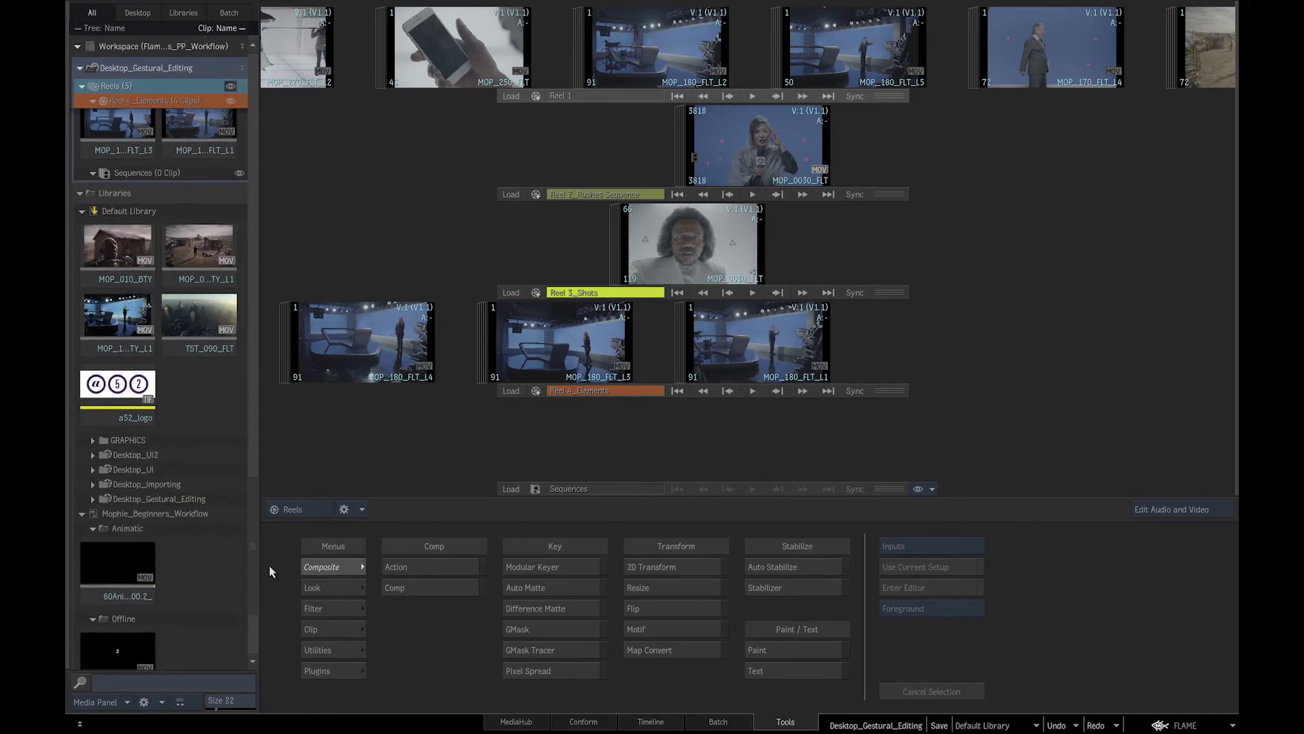
pyautogui.moveTo(106, 485); pyautogui.dragTo(457, 444)
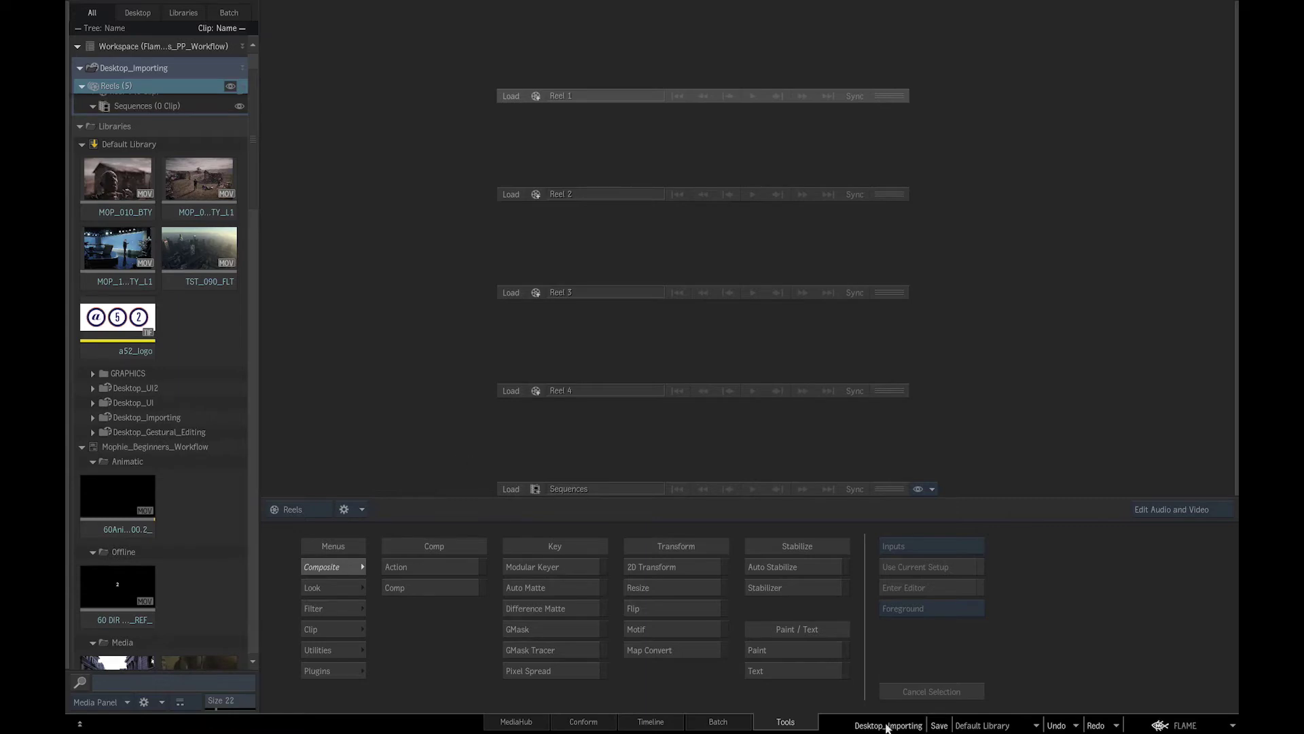
pyautogui.click(898, 725)
pyautogui.moveTo(899, 726); pyautogui.dragTo(865, 727)
pyautogui.write('Timeli')
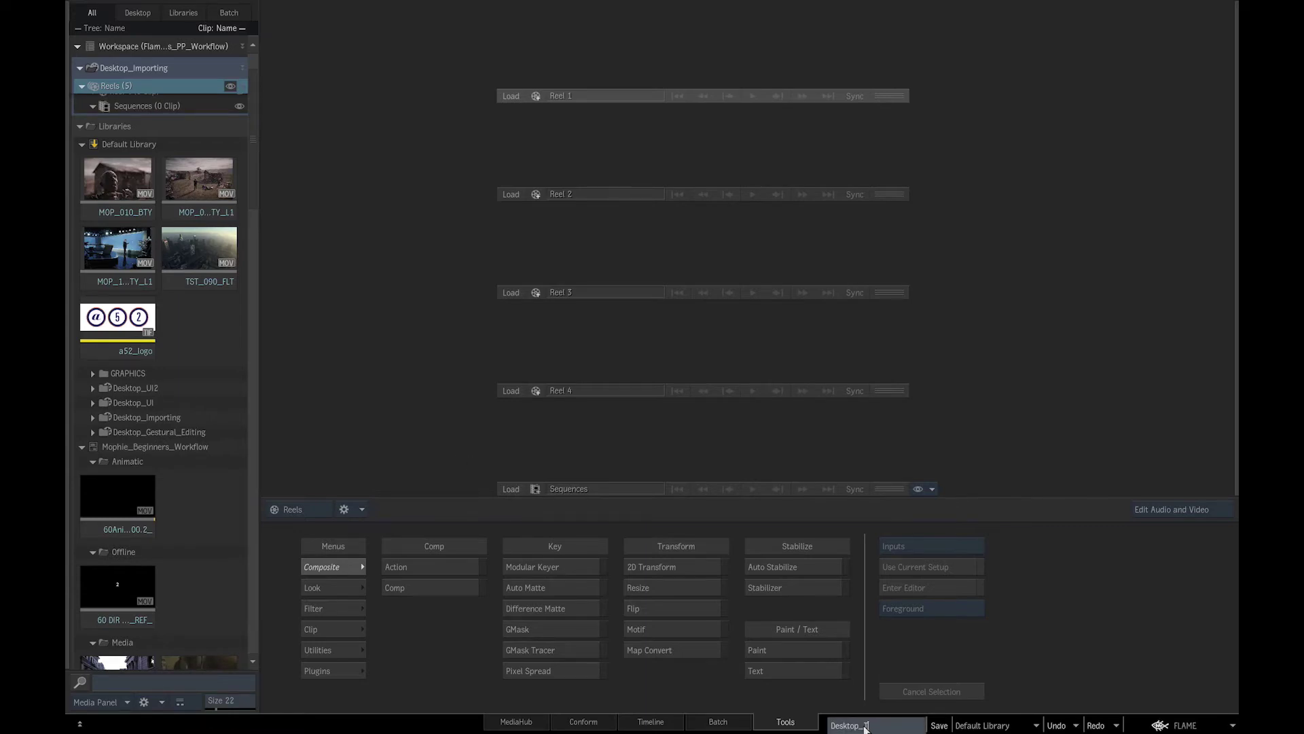
pyautogui.write('ne_Editing')
# Step: Save the renamed Desktop_Timeline_Editing desktop into the Default Library
pyautogui.click(940, 725)
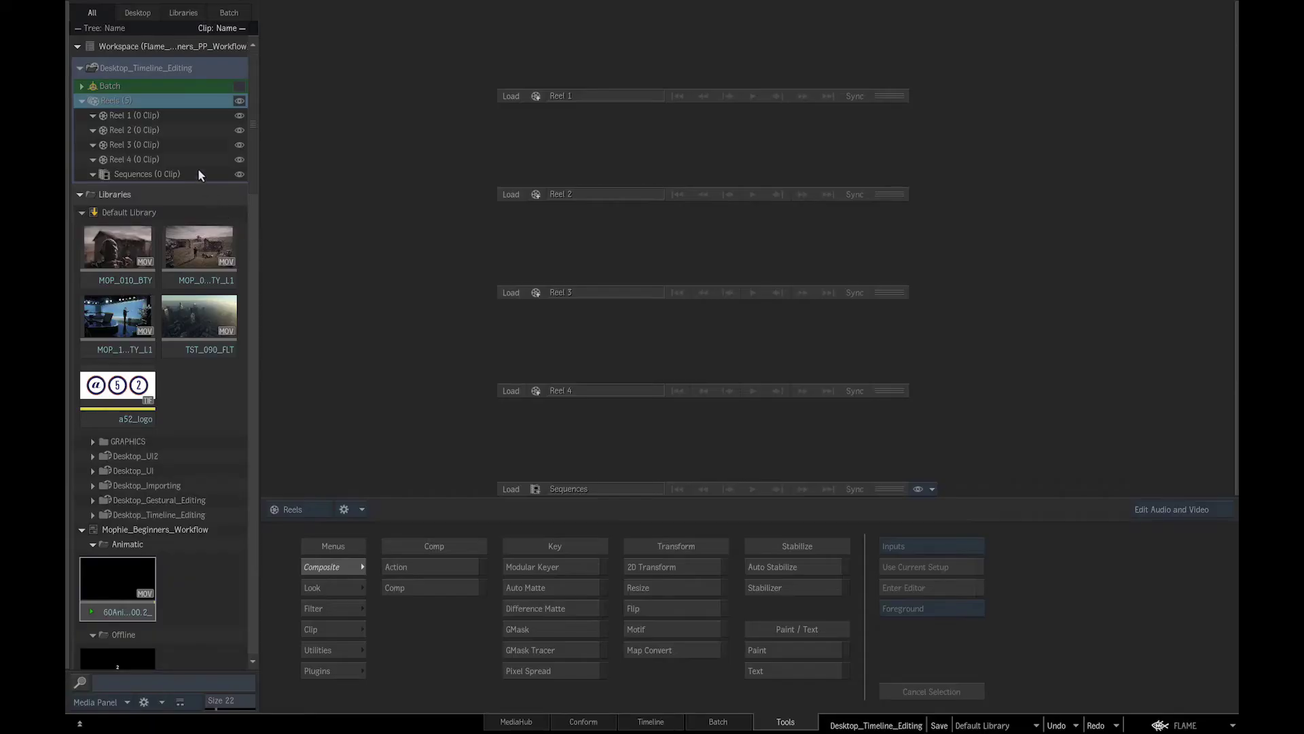
# Step: Start a new sequence in the Sequences reel
pyautogui.click(198, 171)
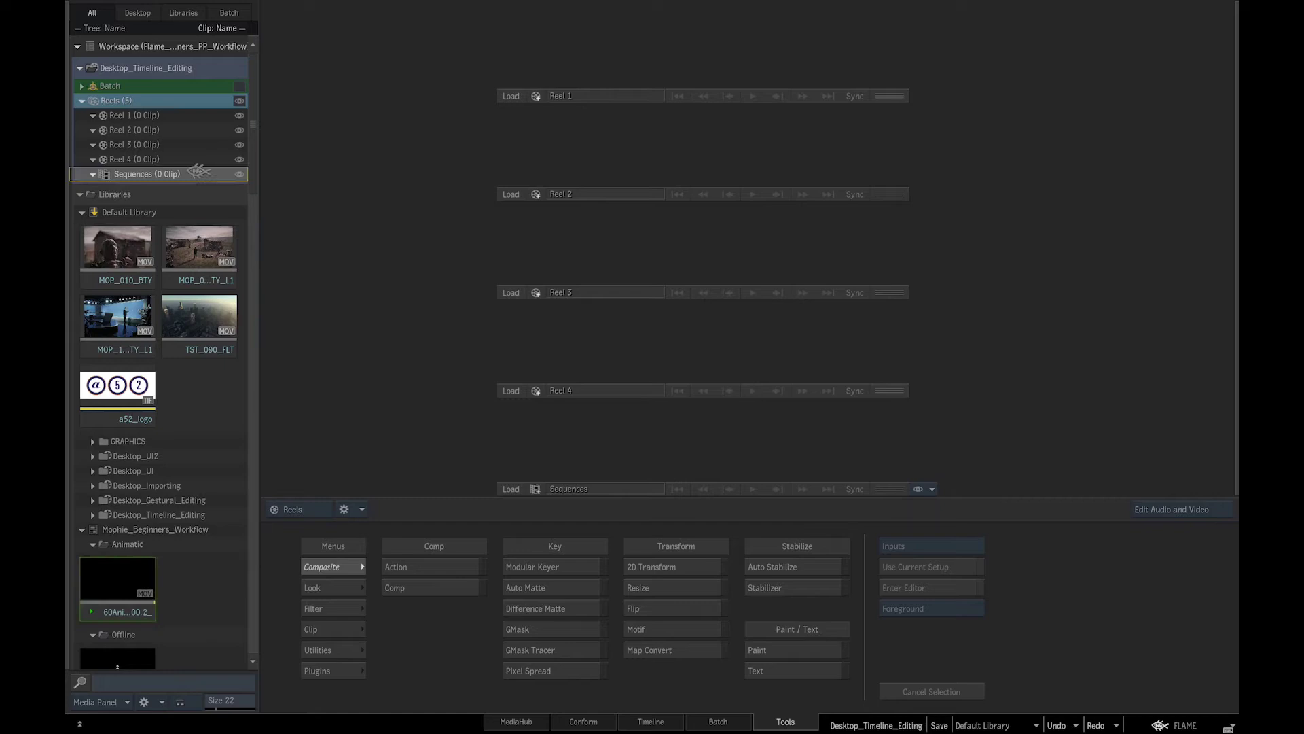
pyautogui.rightClick(198, 171)
pyautogui.moveTo(272, 186)
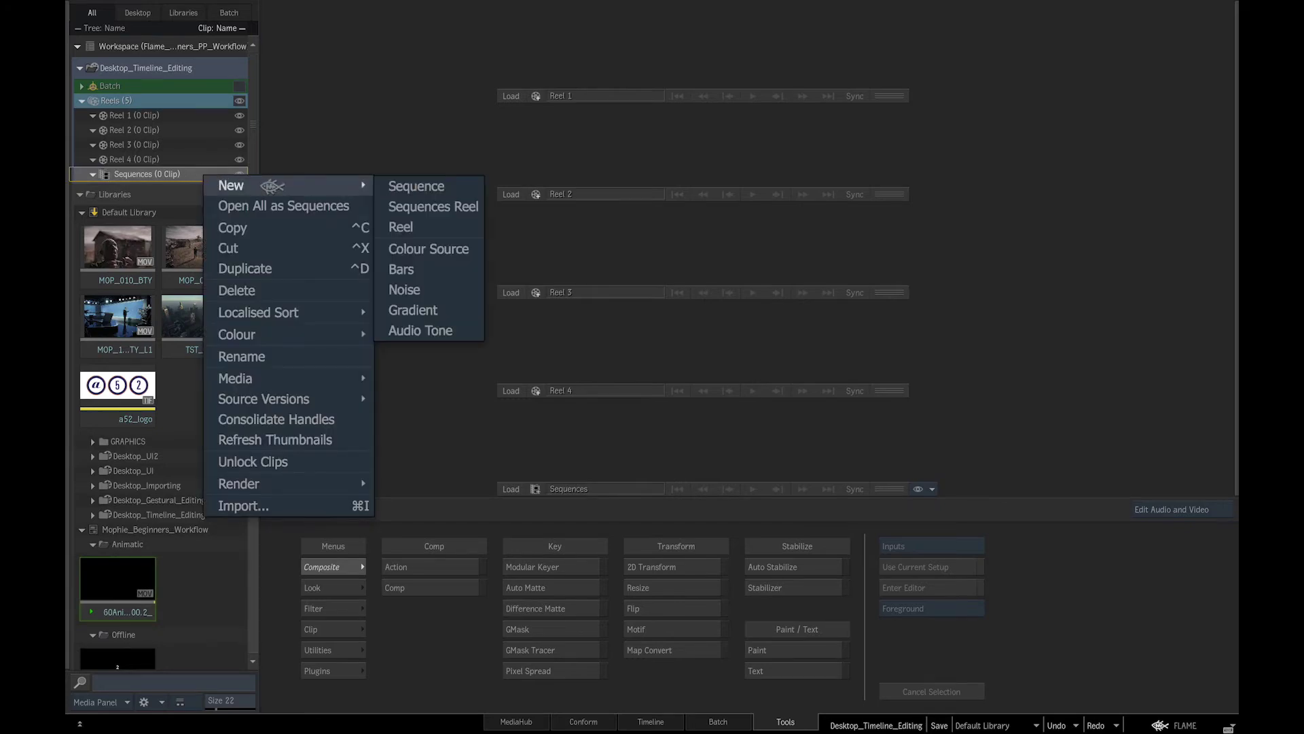
pyautogui.click(403, 189)
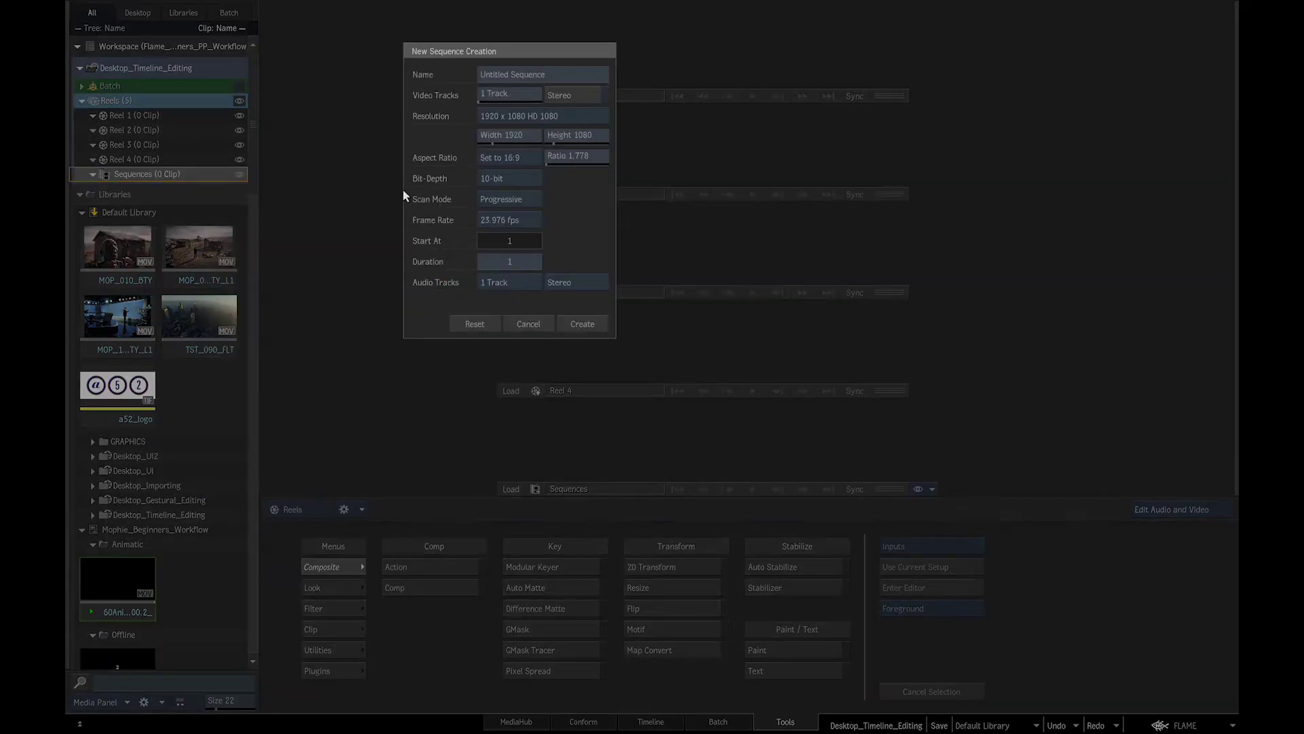
# Step: Name the sequence Mophie Edit with 3 video tracks and a 1500-frame duration, and create it
pyautogui.click(552, 73)
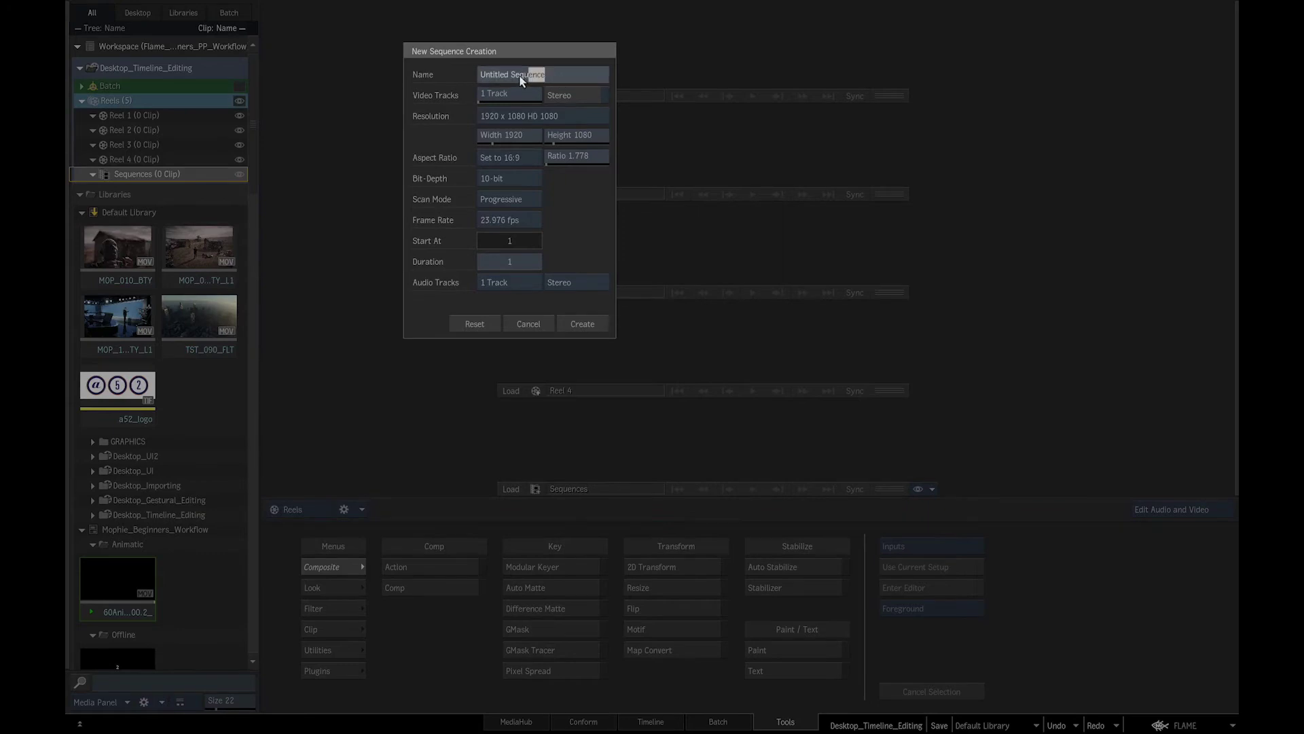
pyautogui.write('Mophie Edit')
pyautogui.click(509, 95)
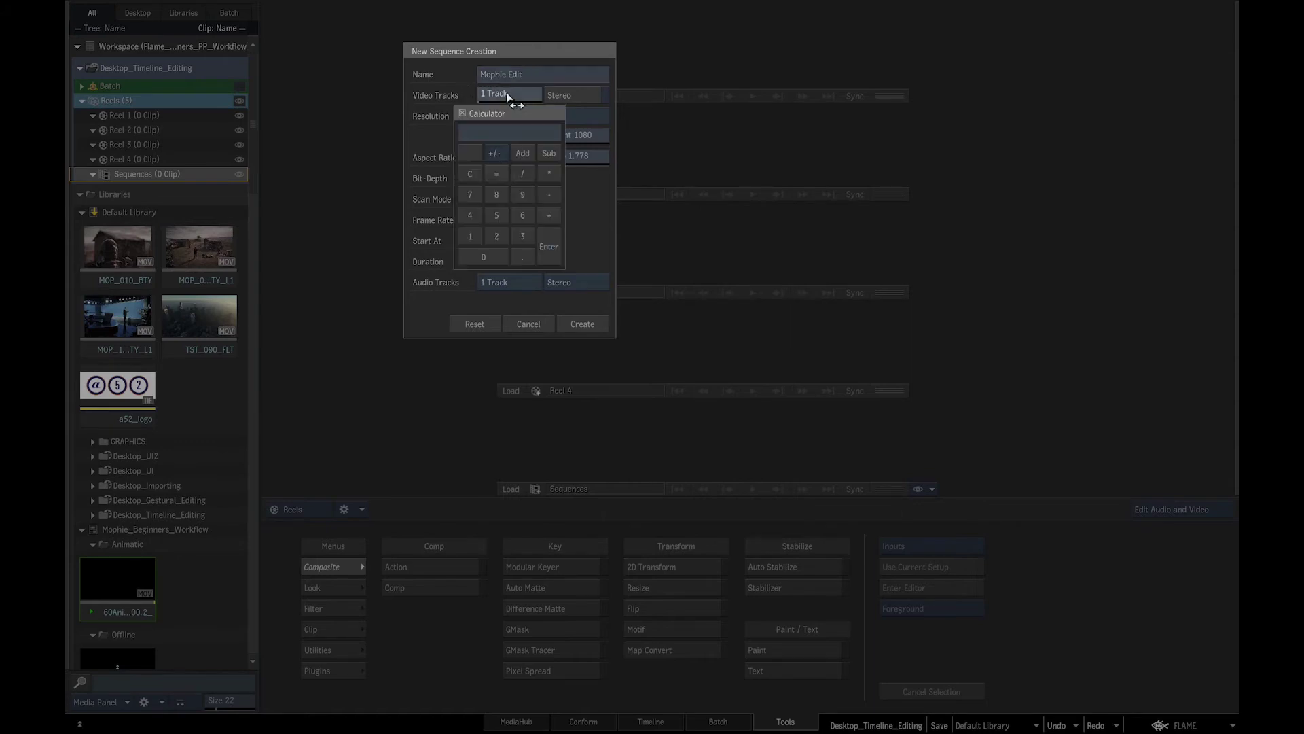
pyautogui.click(527, 239)
pyautogui.click(543, 240)
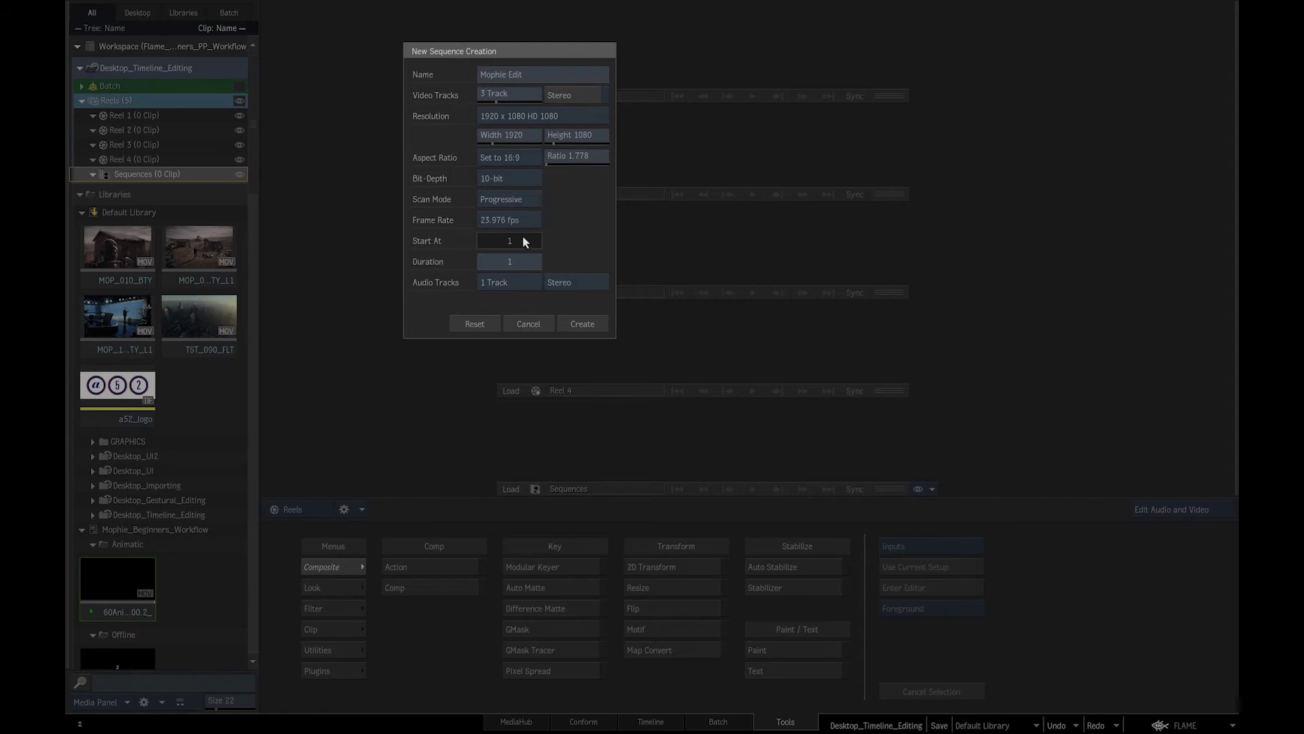
pyautogui.click(511, 262)
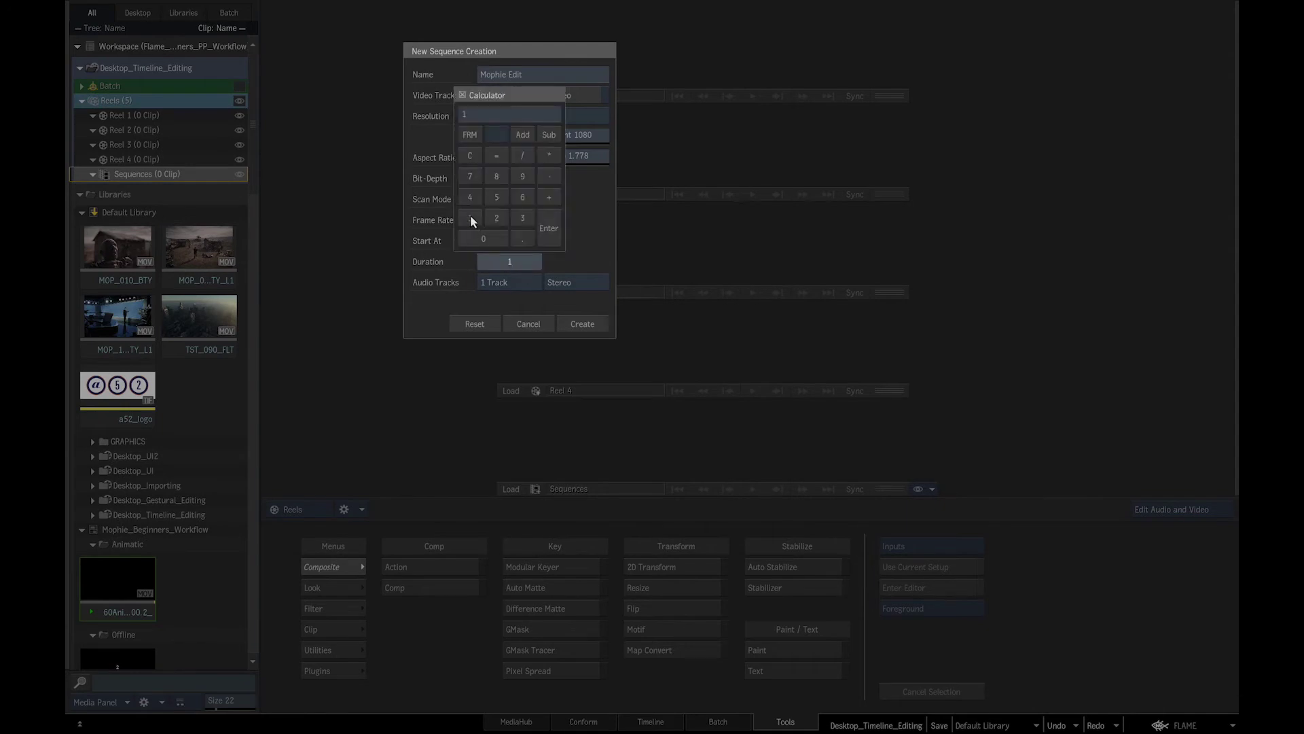
pyautogui.click(495, 239)
pyautogui.click(495, 238)
pyautogui.click(552, 237)
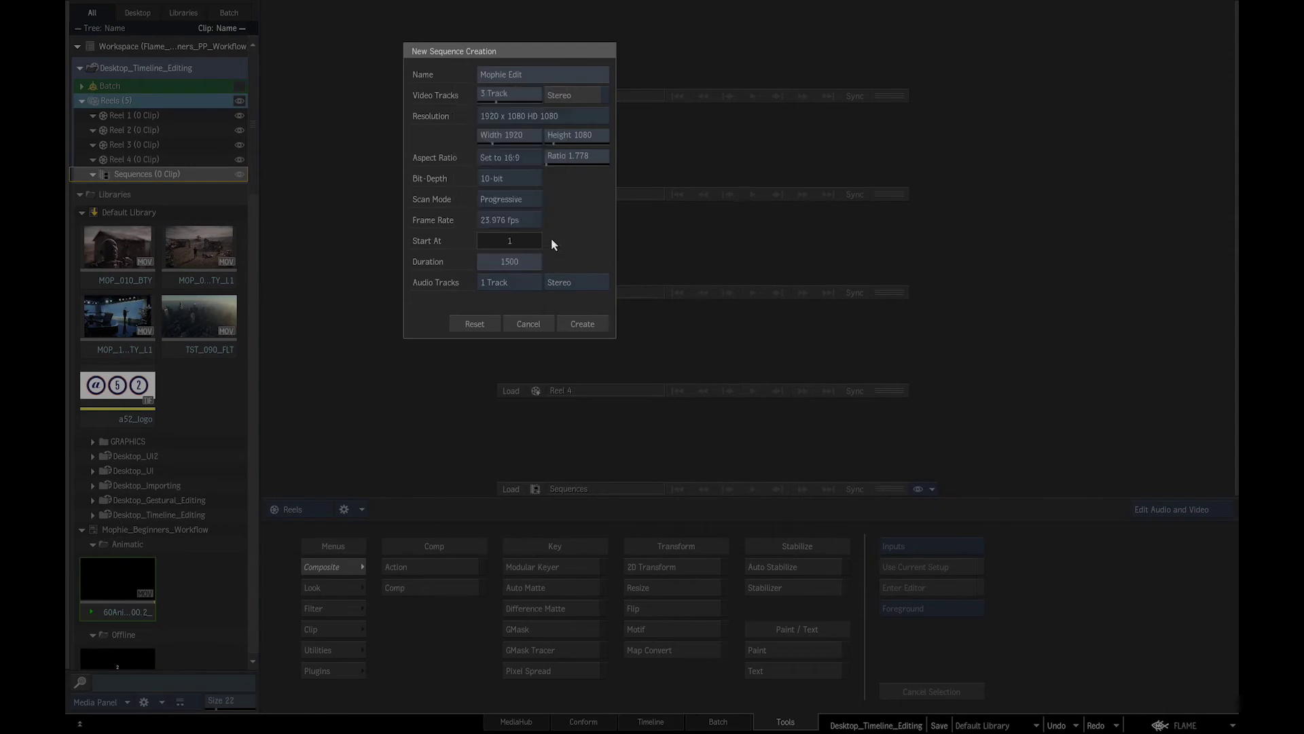
pyautogui.click(581, 325)
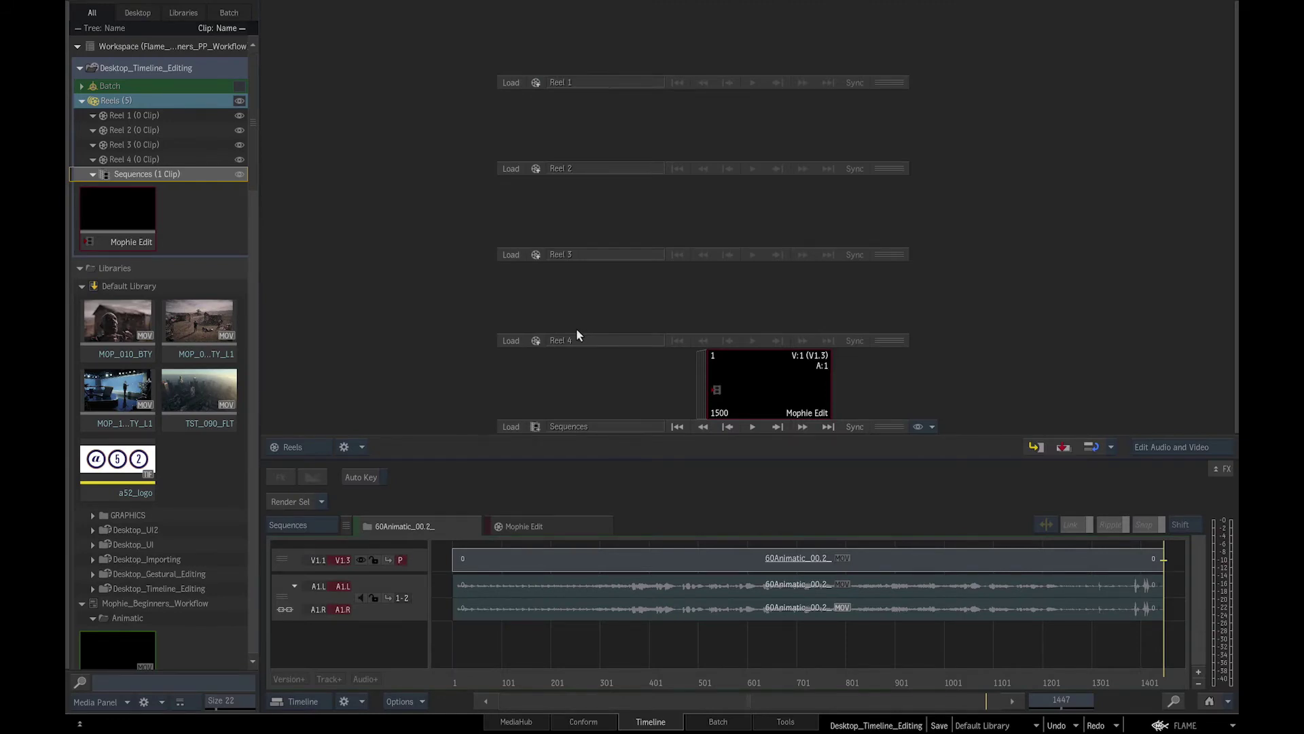
# Step: Drop the animatic clip into the empty Mophie Edit sequence
pyautogui.click(528, 527)
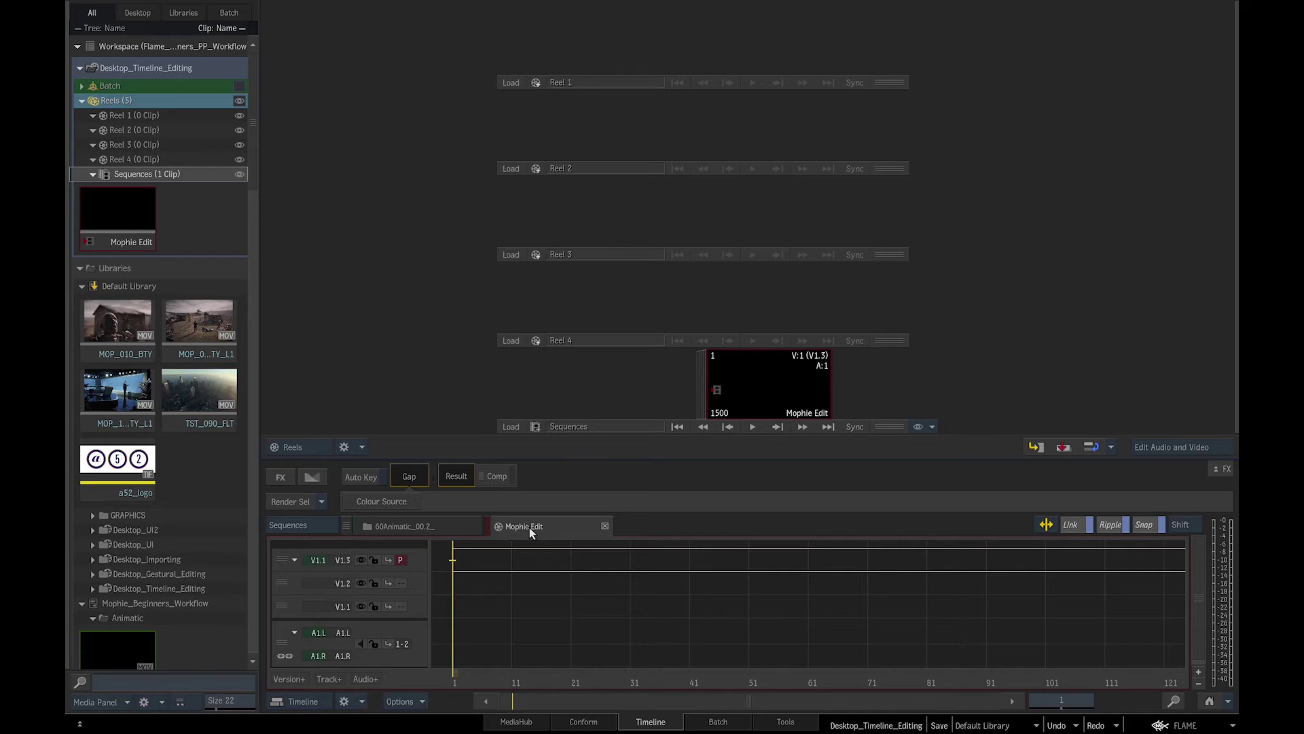
pyautogui.click(409, 527)
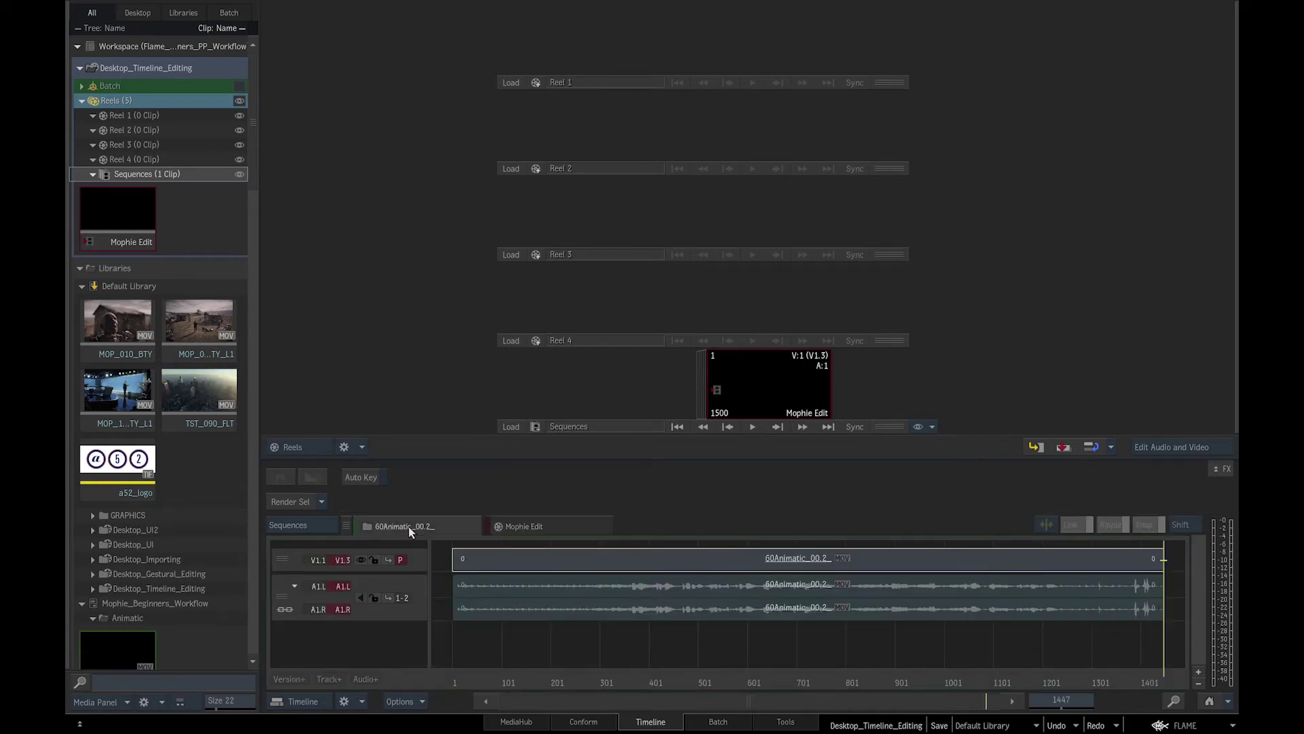
pyautogui.click(532, 526)
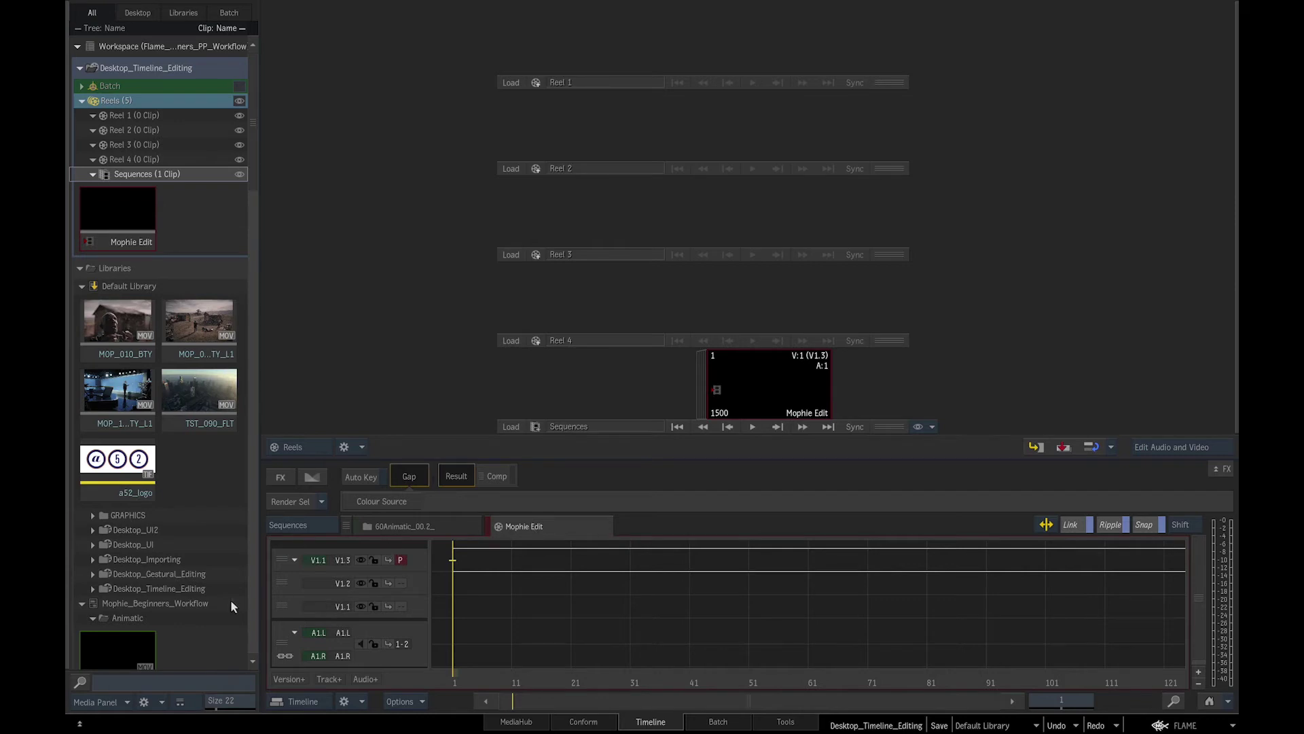
pyautogui.moveTo(120, 648); pyautogui.dragTo(465, 572)
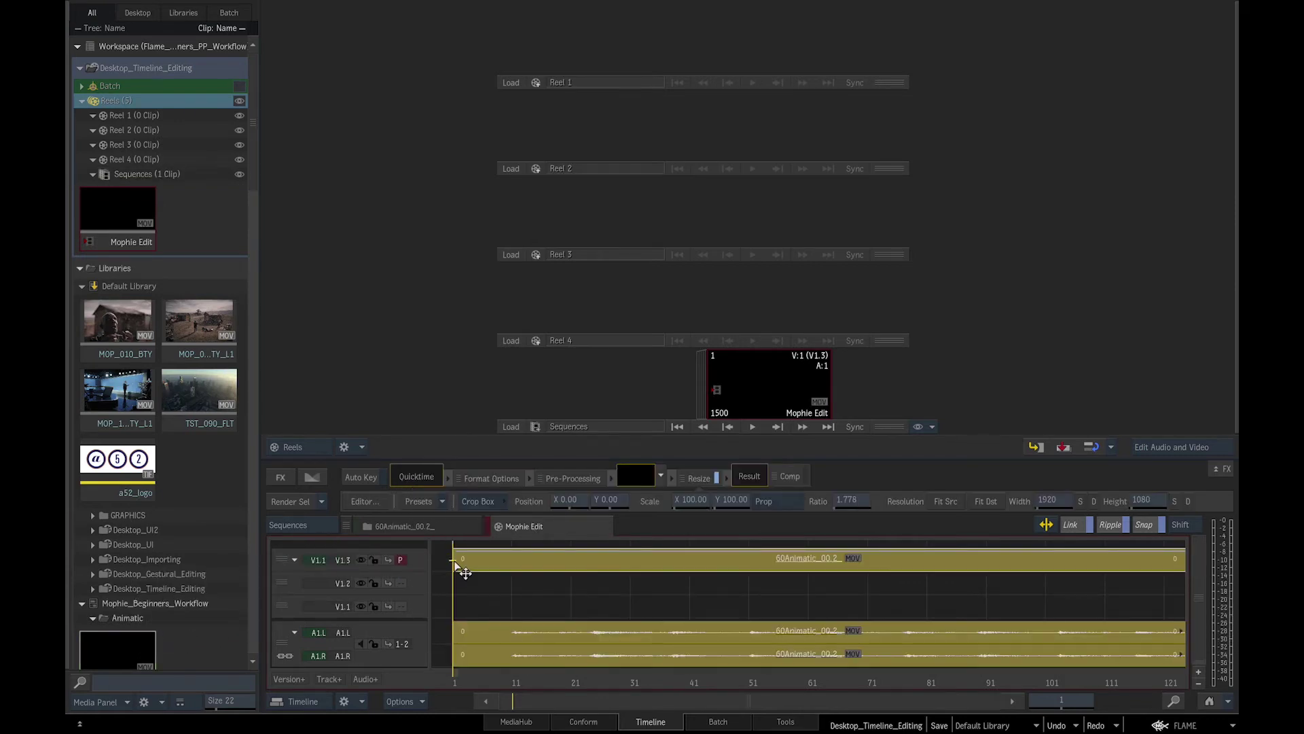
# Step: Set the edit mode to Edit Video Only and select all clips in the sequence
pyautogui.click(1112, 448)
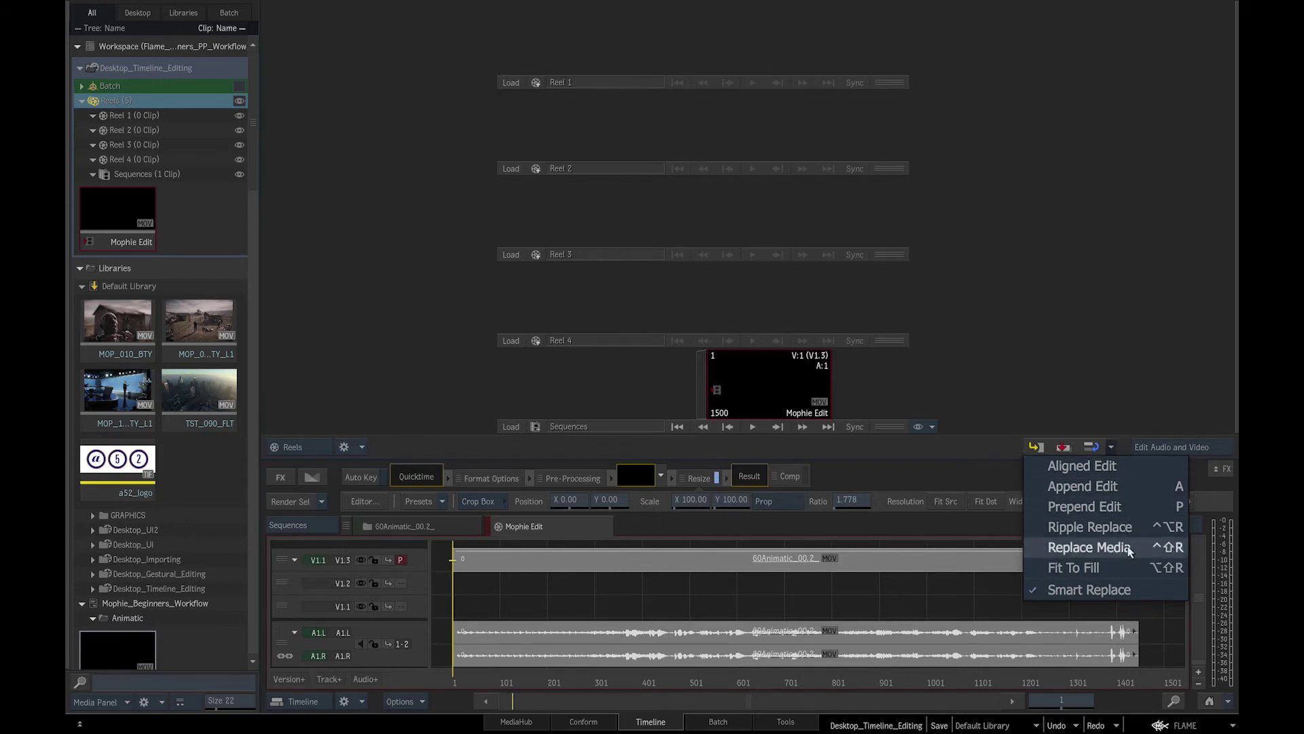
pyautogui.click(1114, 448)
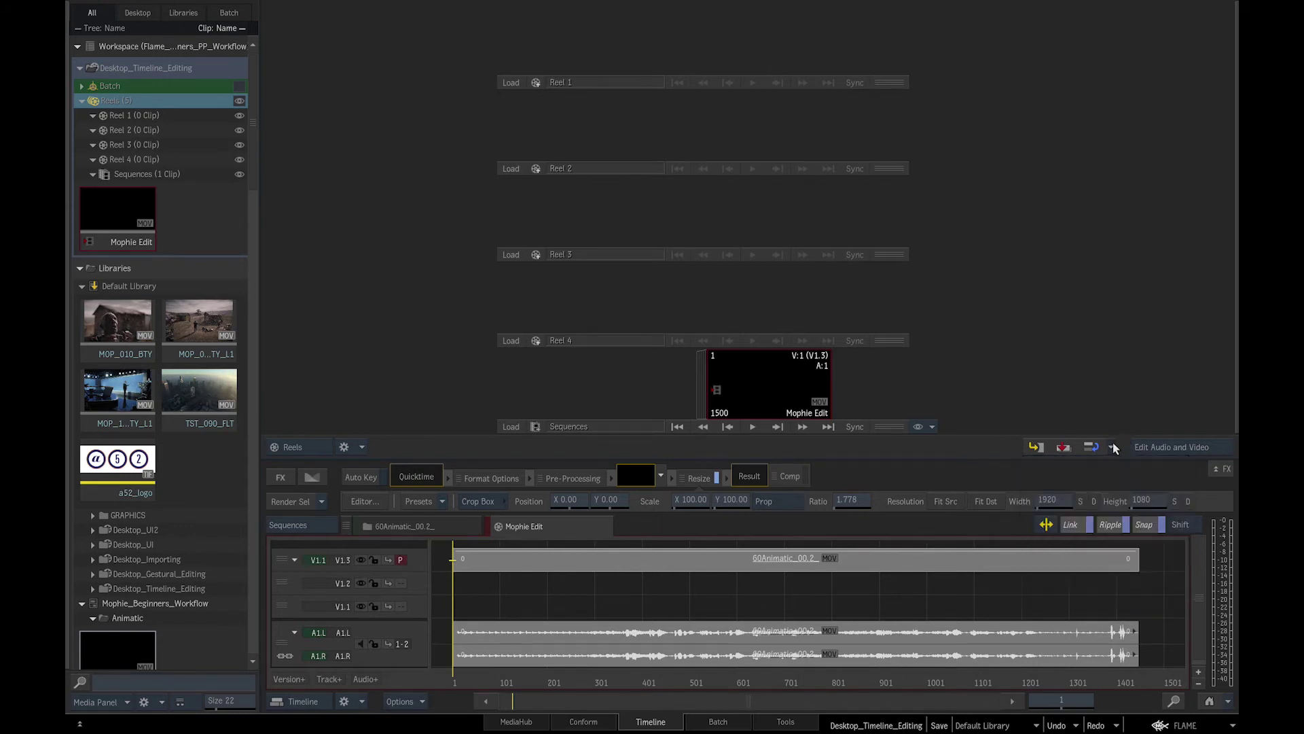
pyautogui.click(1183, 450)
pyautogui.hotkey('ctrl', 'a')
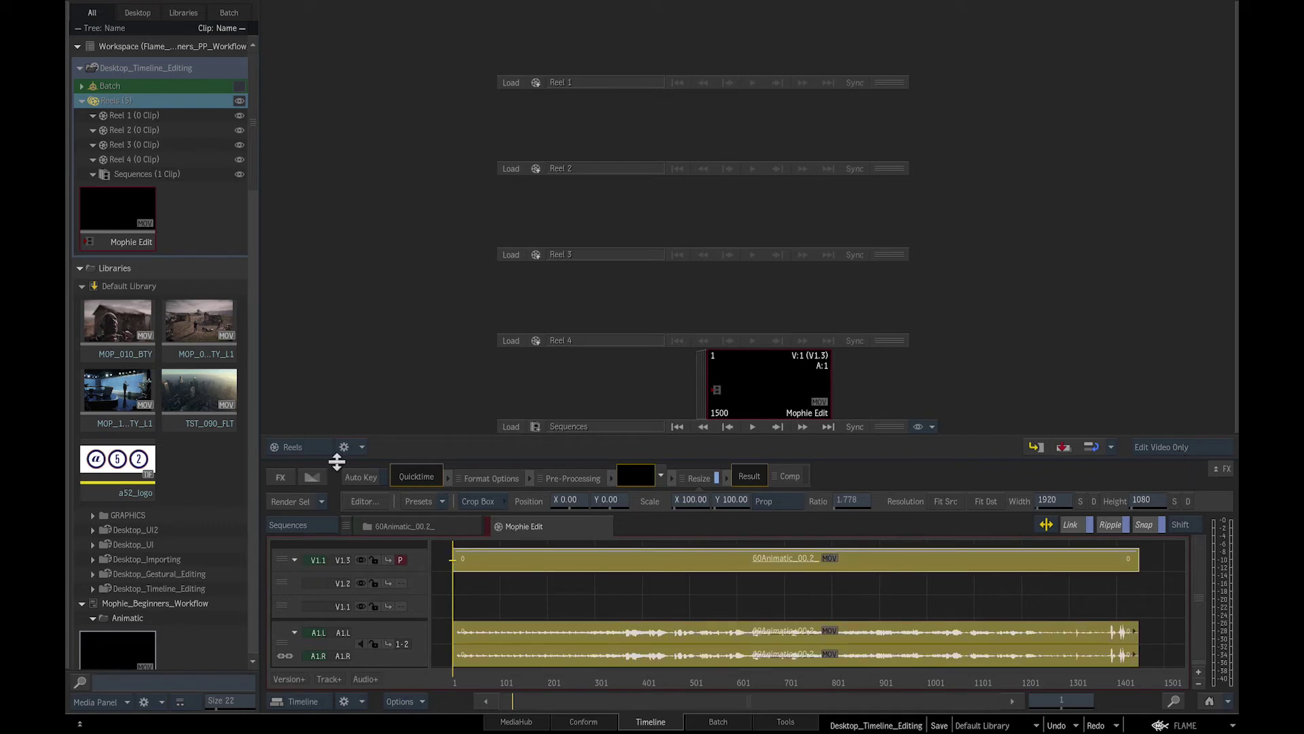
# Step: Switch to the Source-Sequence layout and mark the first shot changes while playing Mophie Edit
pyautogui.click(314, 445)
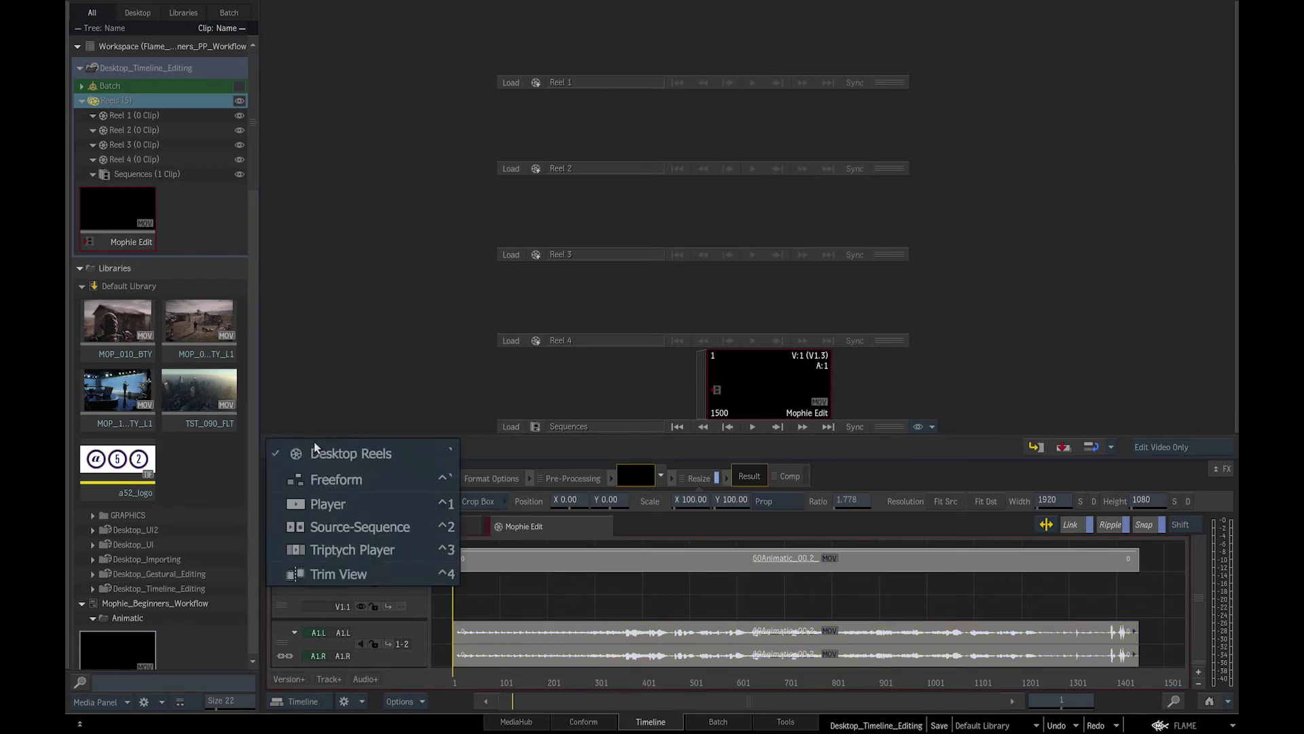
pyautogui.click(322, 528)
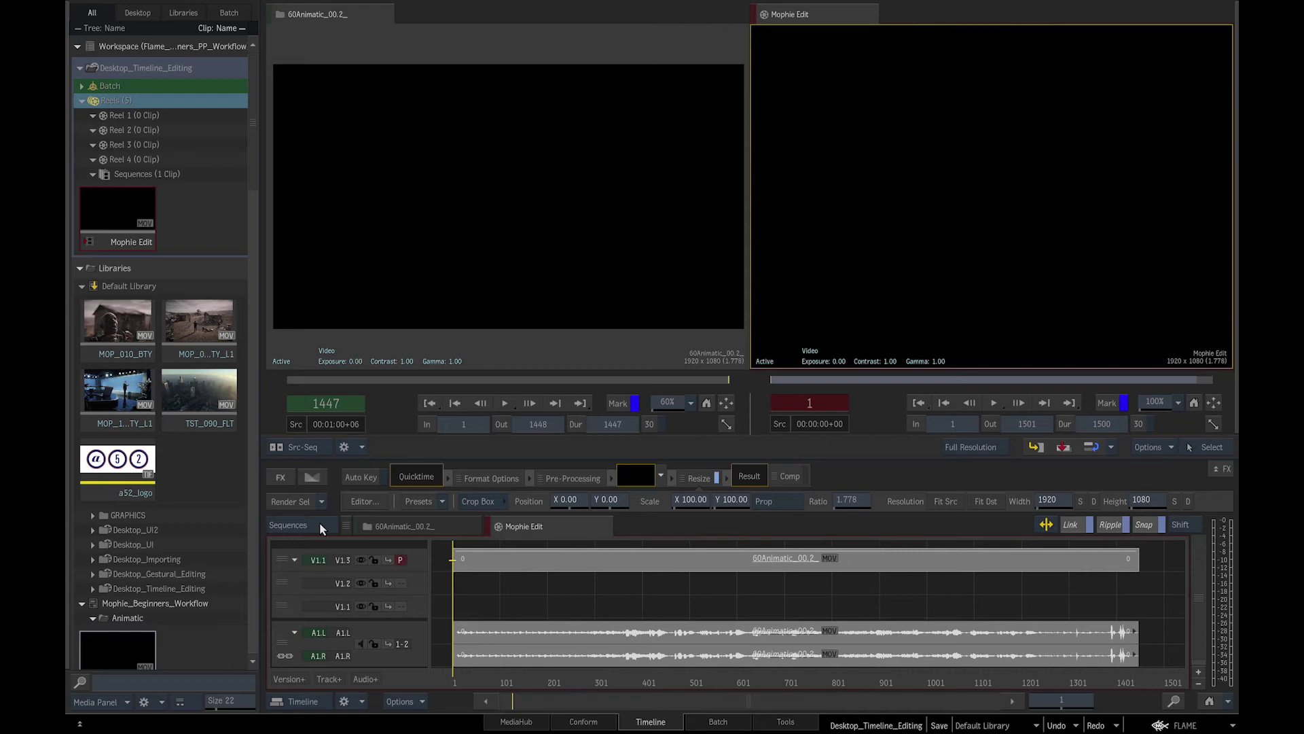
pyautogui.click(993, 402)
pyautogui.press('m')
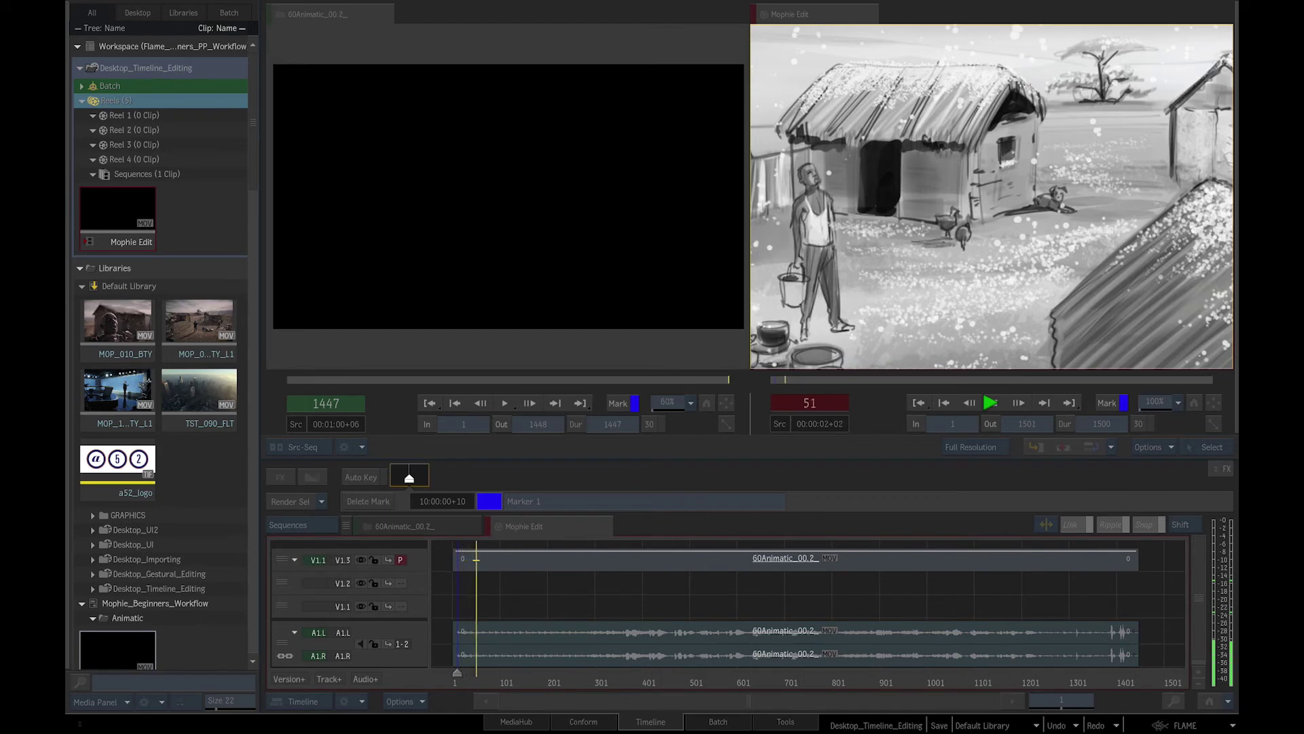
pyautogui.press('space')
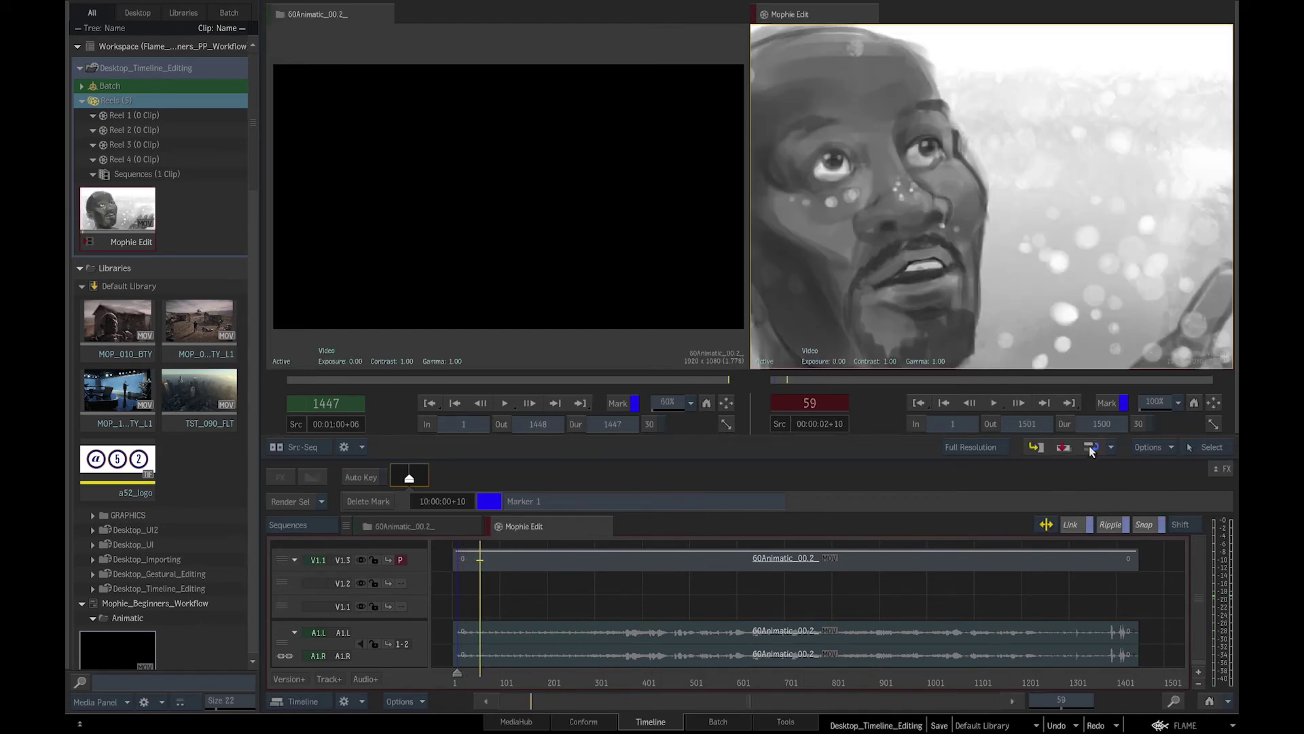
pyautogui.click(1107, 403)
# Step: Add markers at the start of the alarm-clock shot and the bedroom shot
pyautogui.press('space')
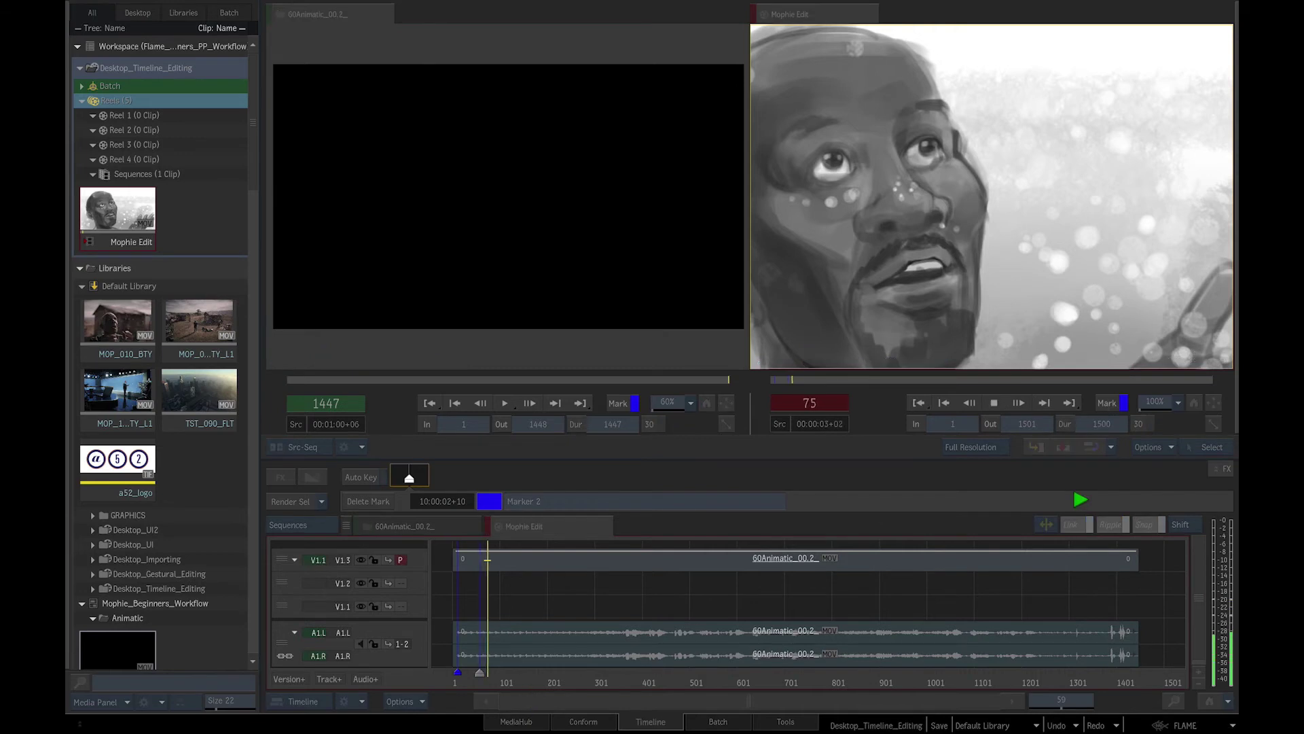
pyautogui.press('space')
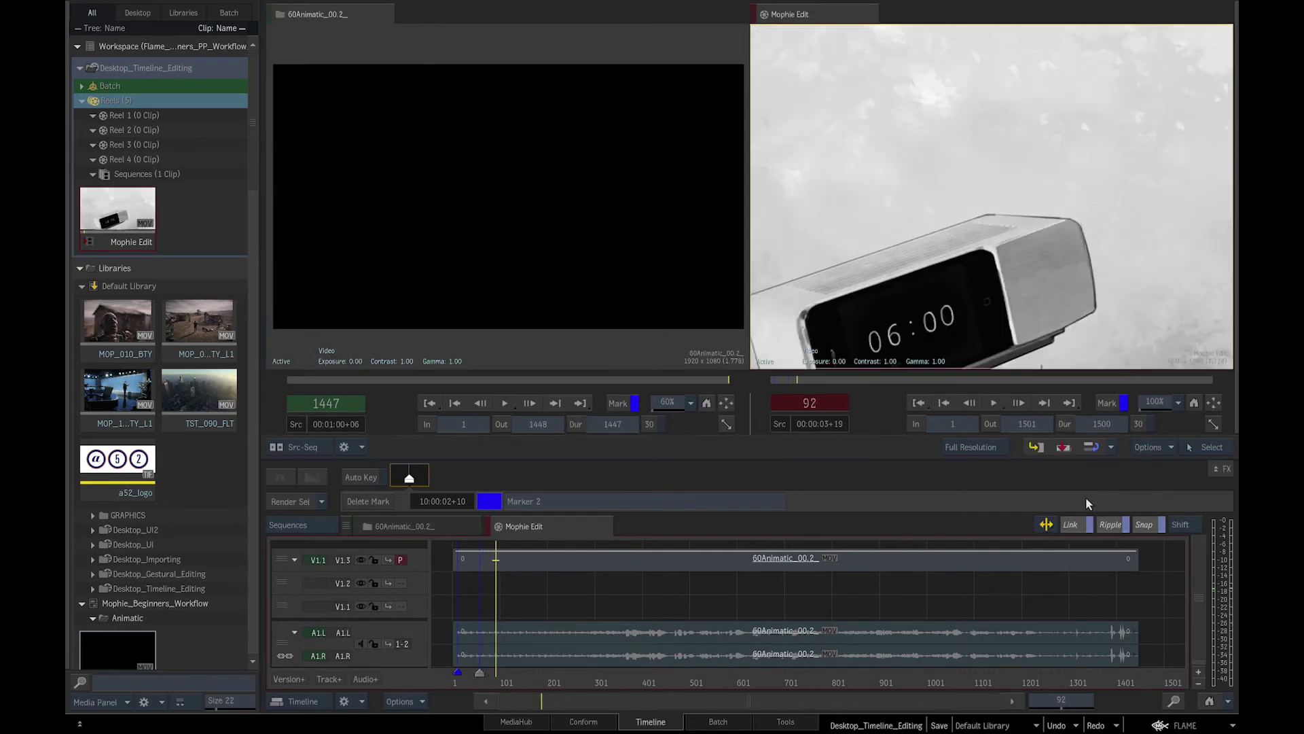
pyautogui.click(1107, 403)
pyautogui.press('space')
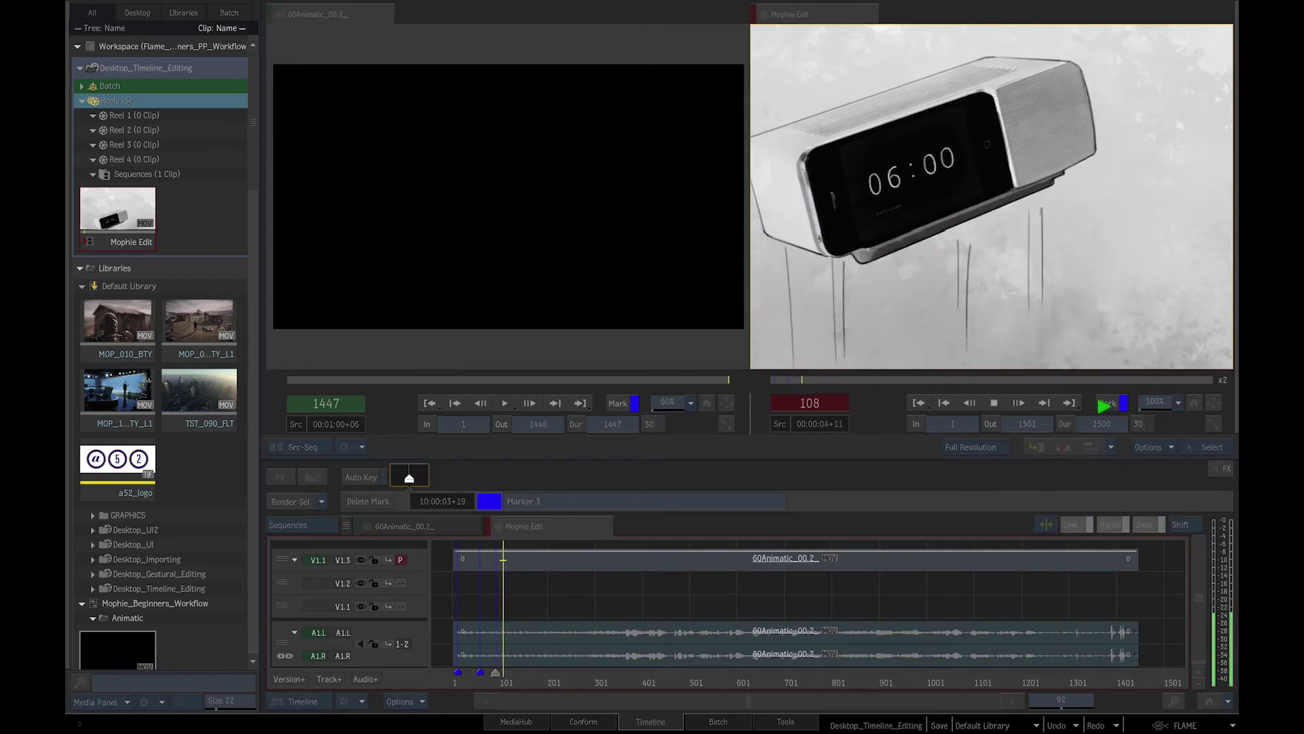
pyautogui.press('space')
pyautogui.press('Left')
pyautogui.press('Left')
pyautogui.press('Left')
pyautogui.press('Left')
pyautogui.press('Left')
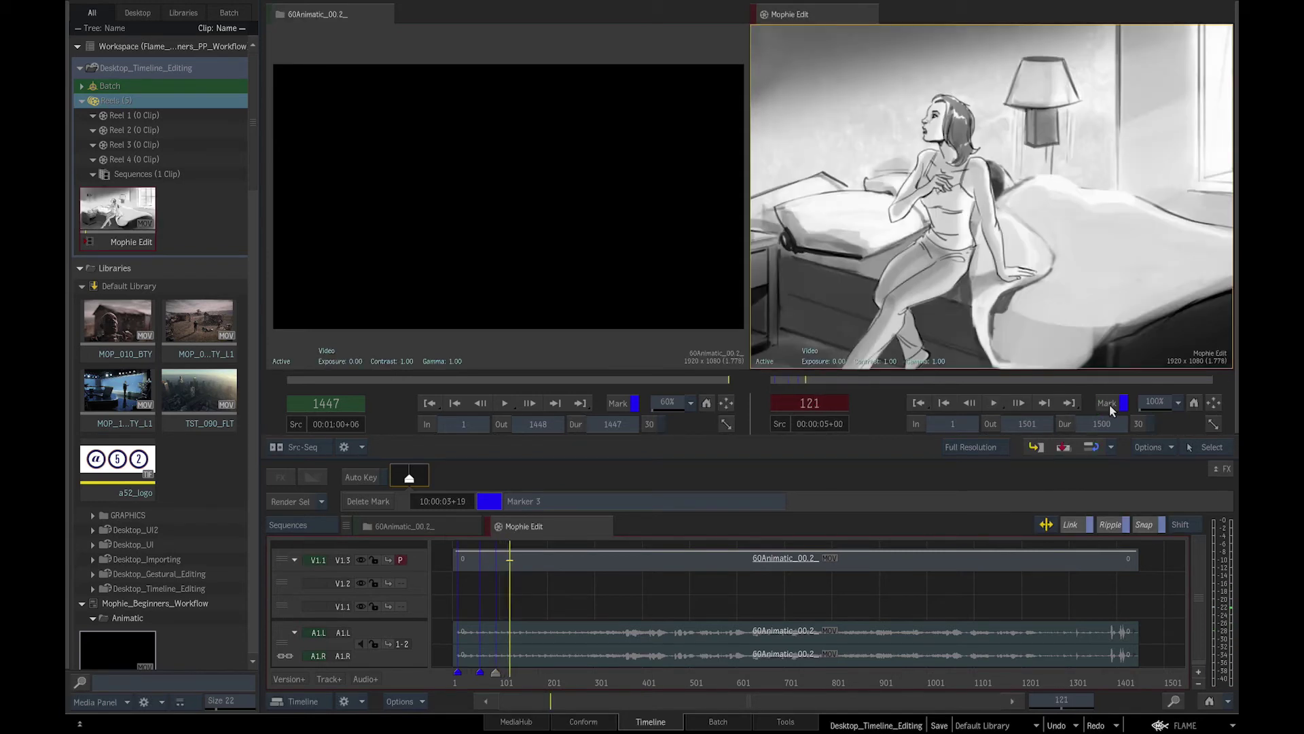
pyautogui.press('Left')
pyautogui.press('Left')
pyautogui.press('Left')
pyautogui.press('Left')
pyautogui.press('Left')
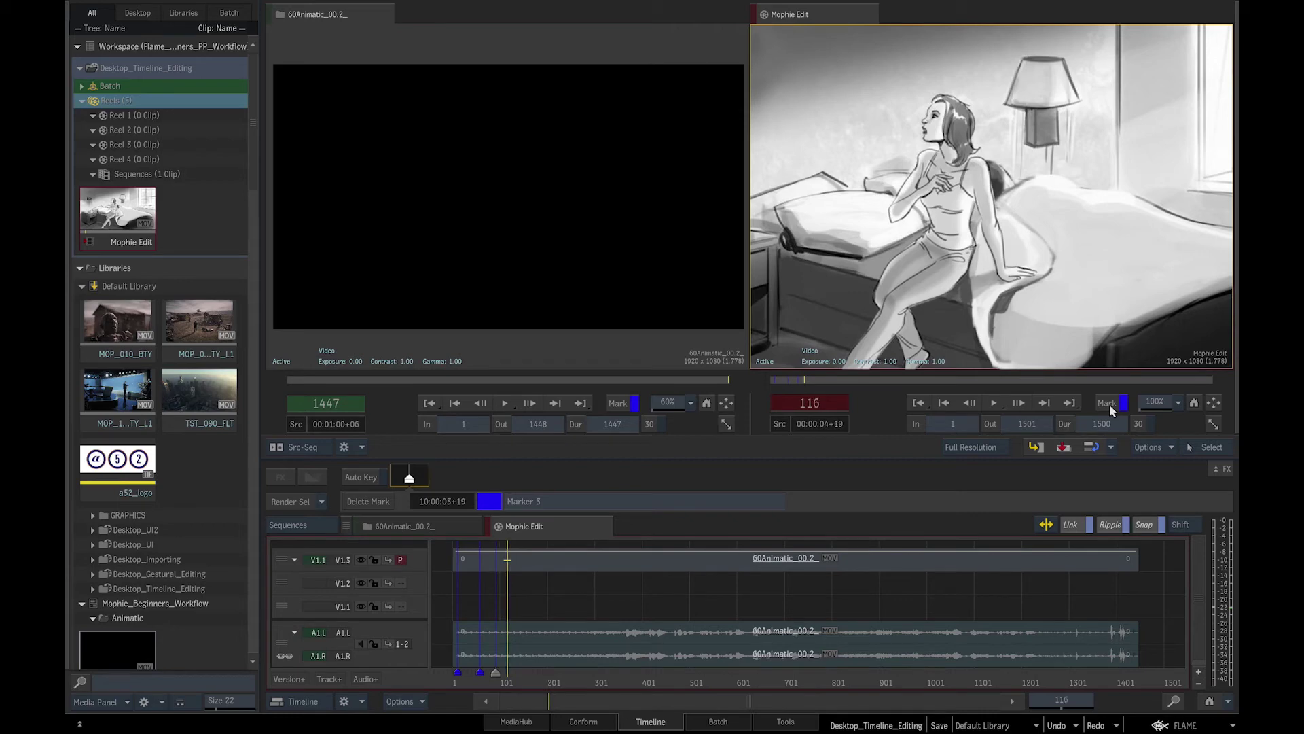
pyautogui.press('Right')
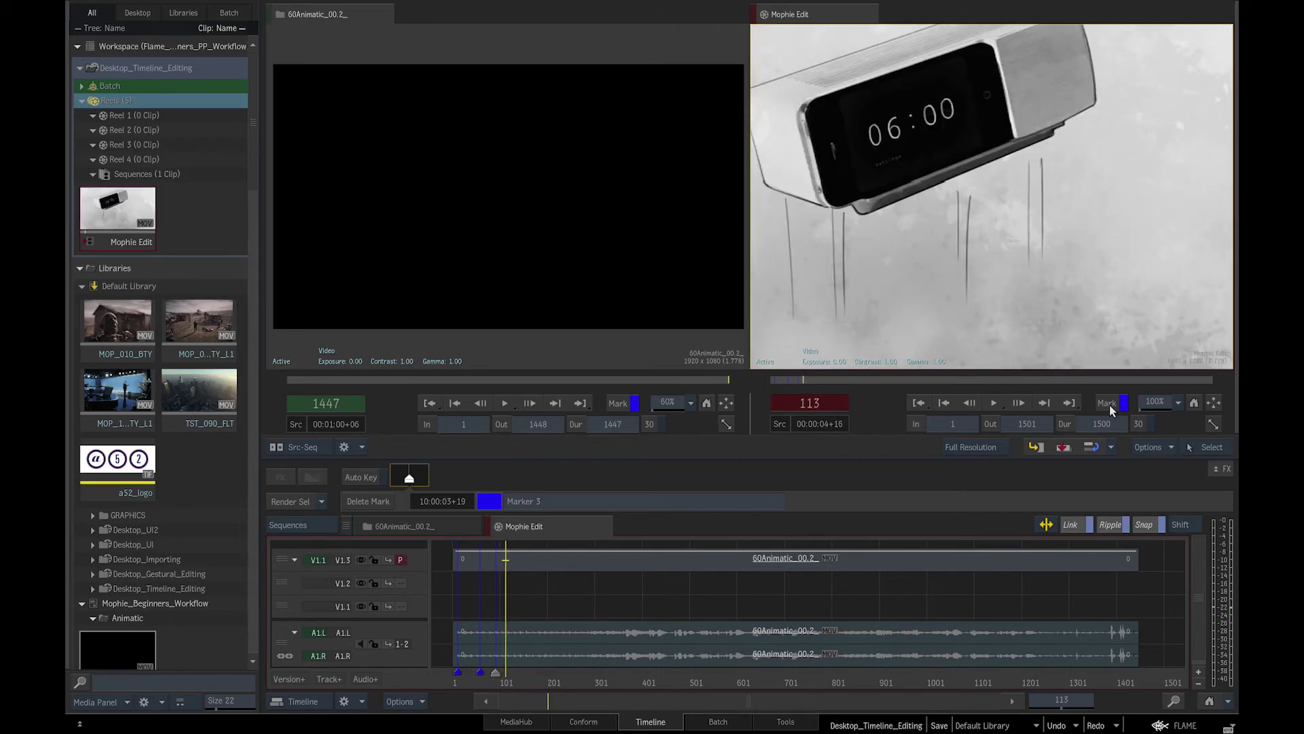
pyautogui.press('Right')
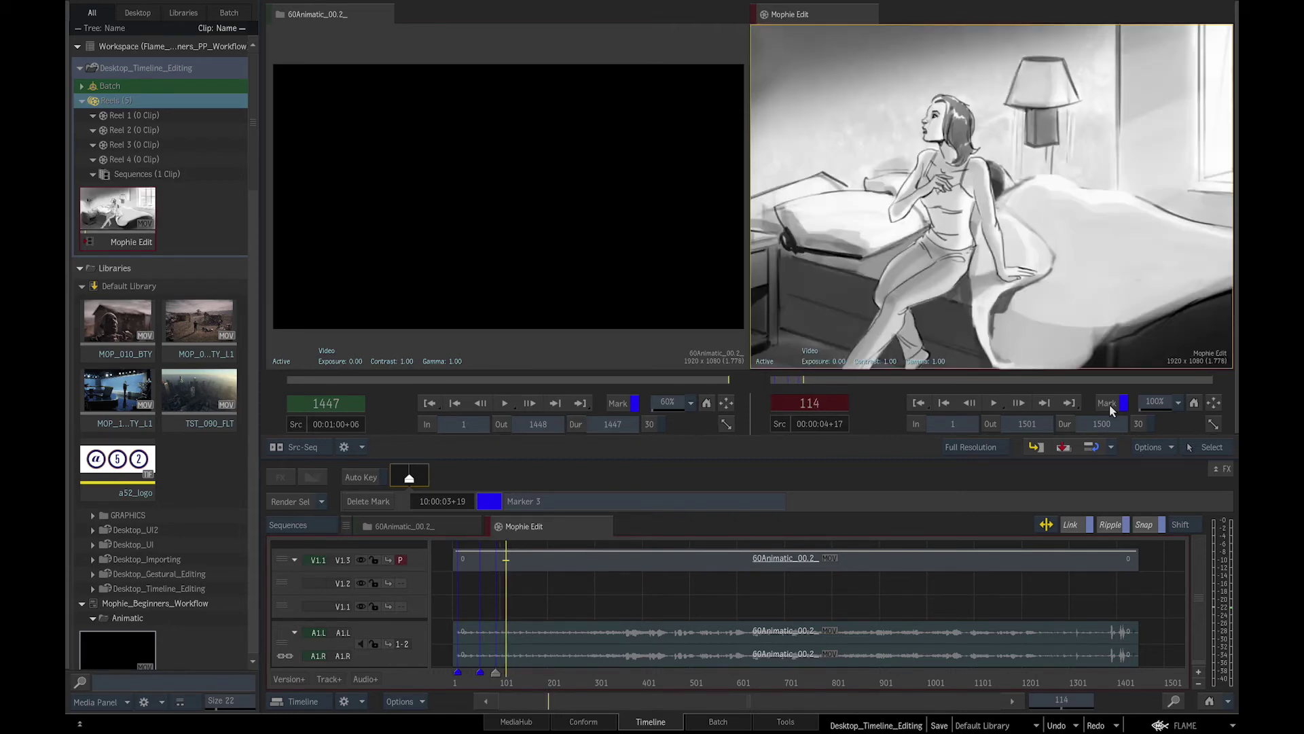
pyautogui.click(1110, 405)
# Step: Add a marker at the start of the wagon landscape shot
pyautogui.press('space')
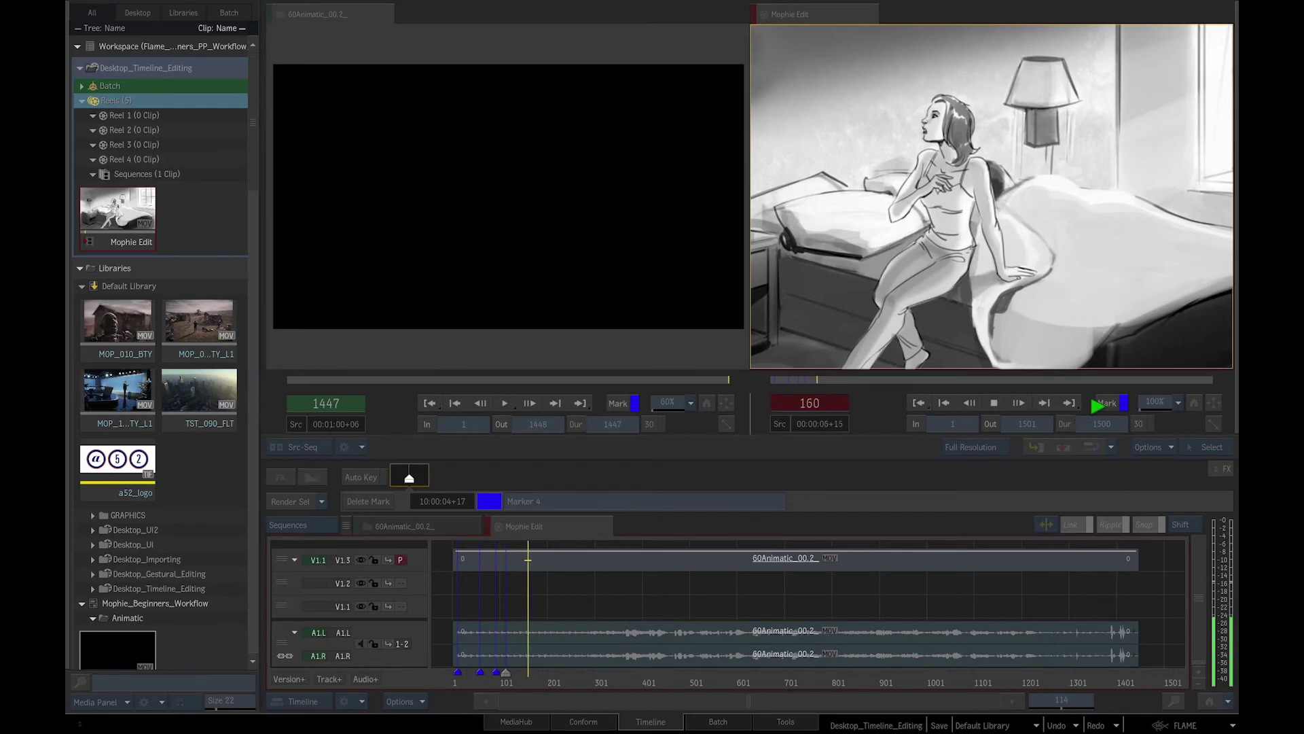
pyautogui.press('space')
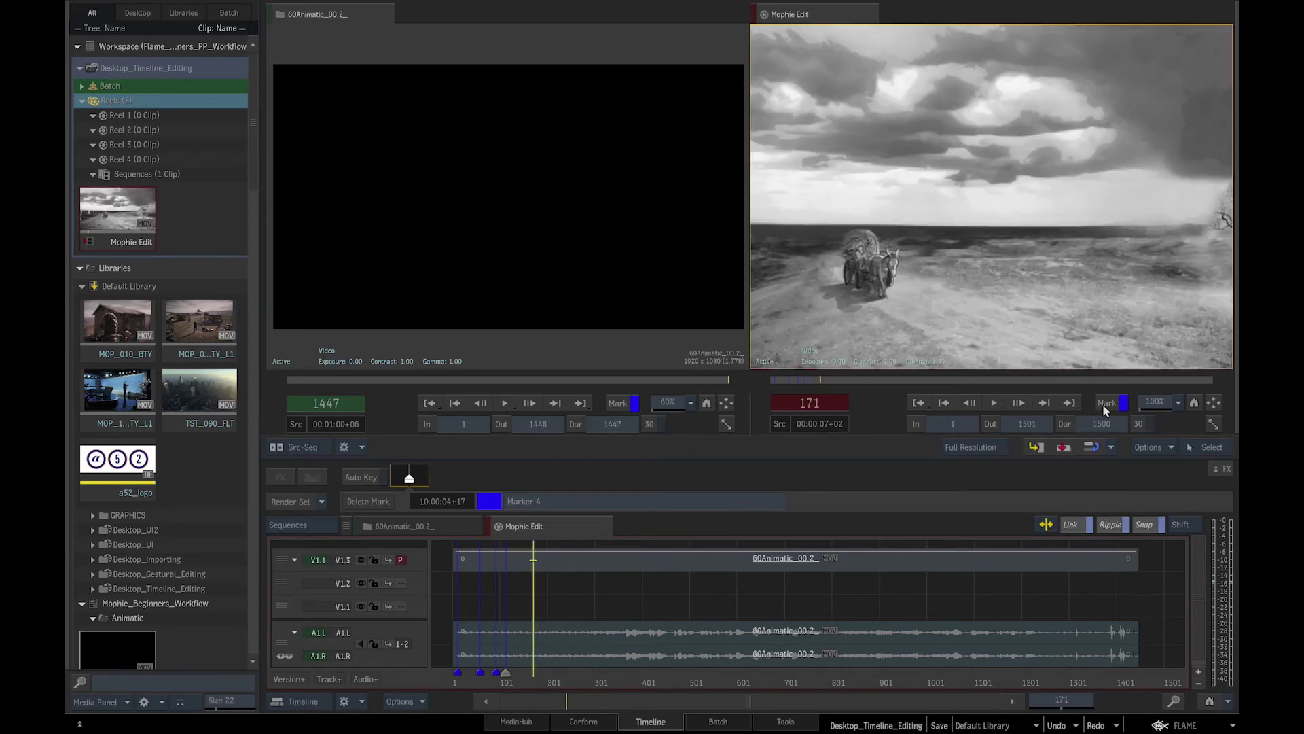
pyautogui.press('Left')
pyautogui.press('Left')
pyautogui.press('Left')
pyautogui.press('Left')
pyautogui.press('Left')
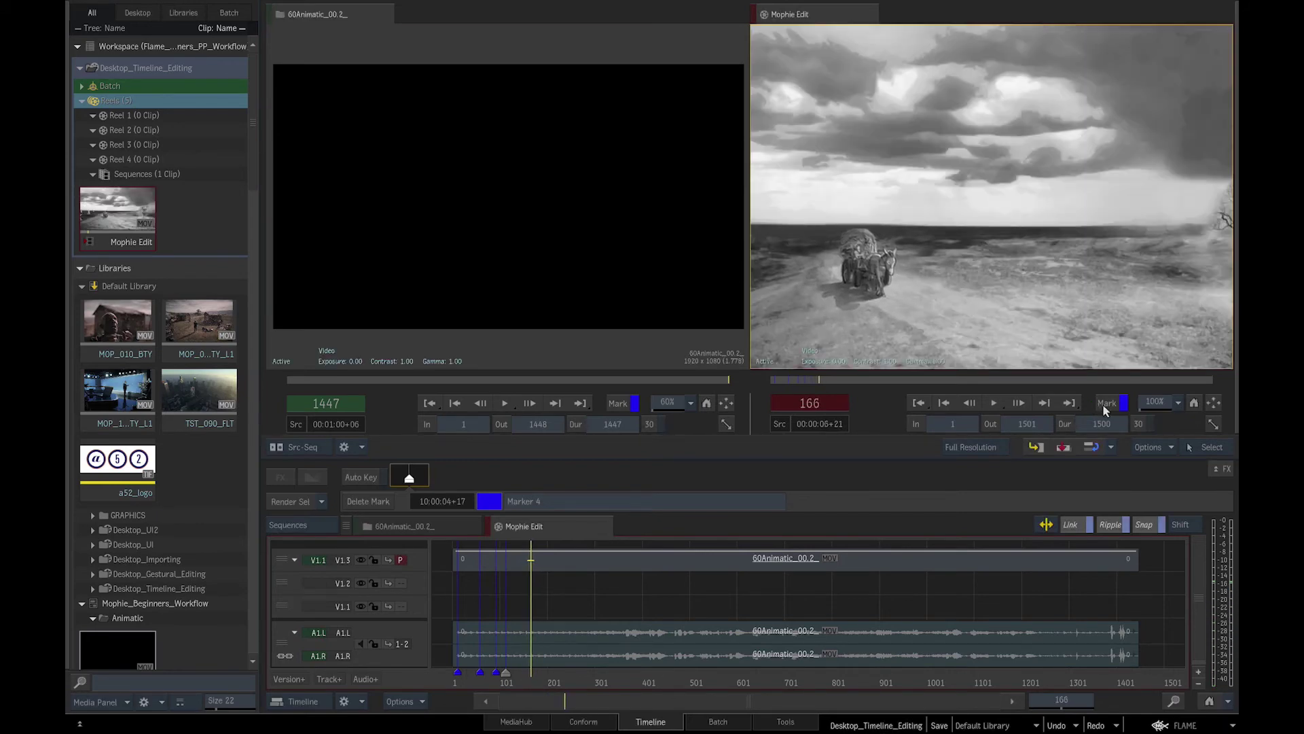
pyautogui.press('Left')
pyautogui.press('Left')
pyautogui.press('Left')
pyautogui.press('Left')
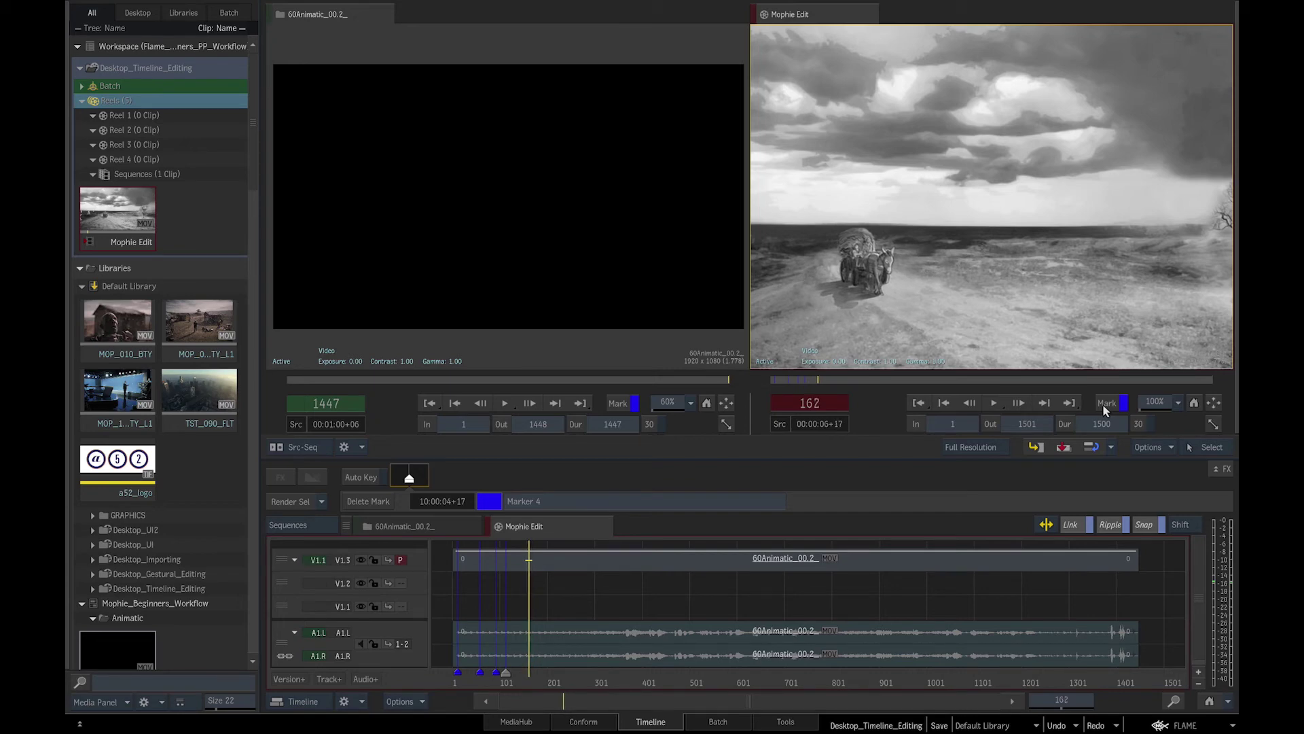
pyautogui.press('Left')
pyautogui.press('Left')
pyautogui.press('Right')
pyautogui.press('Right')
pyautogui.click(1105, 405)
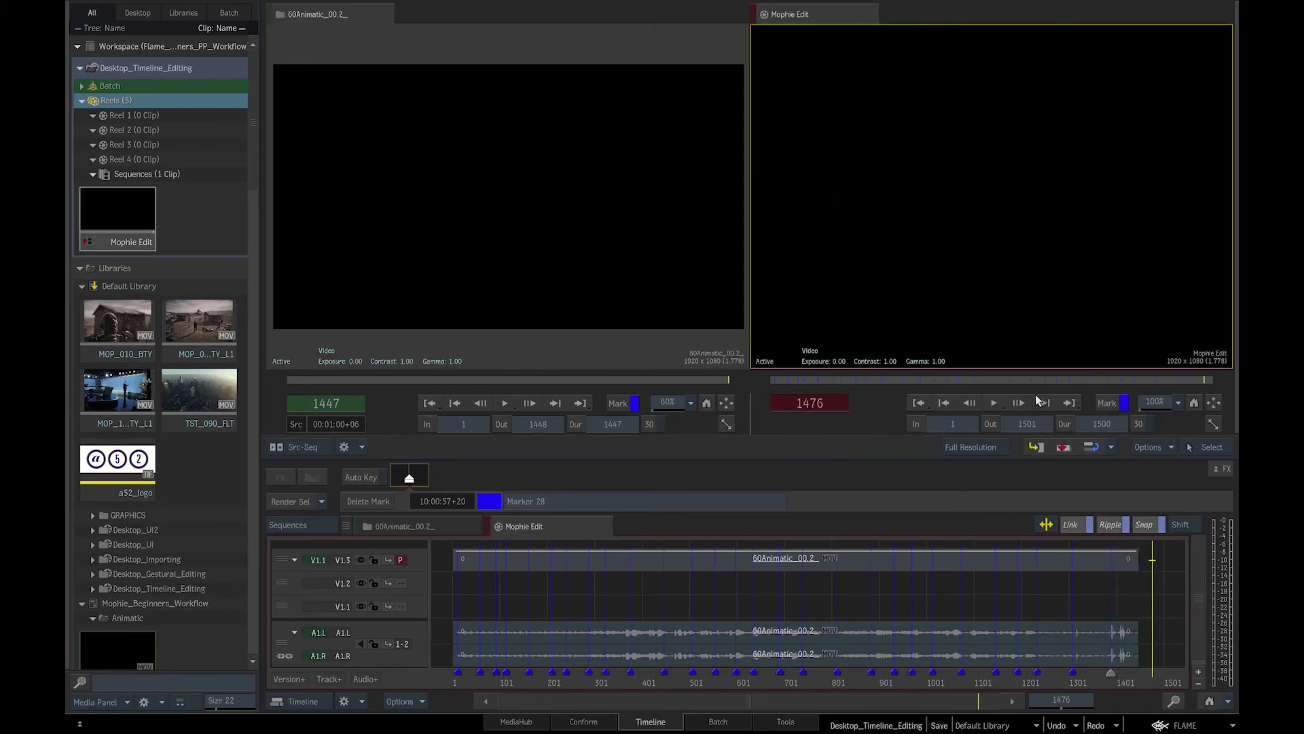
# Step: View the source in Log, move the animatic from V1.3 to V1.1, and return to the sequence start
pyautogui.click(325, 330)
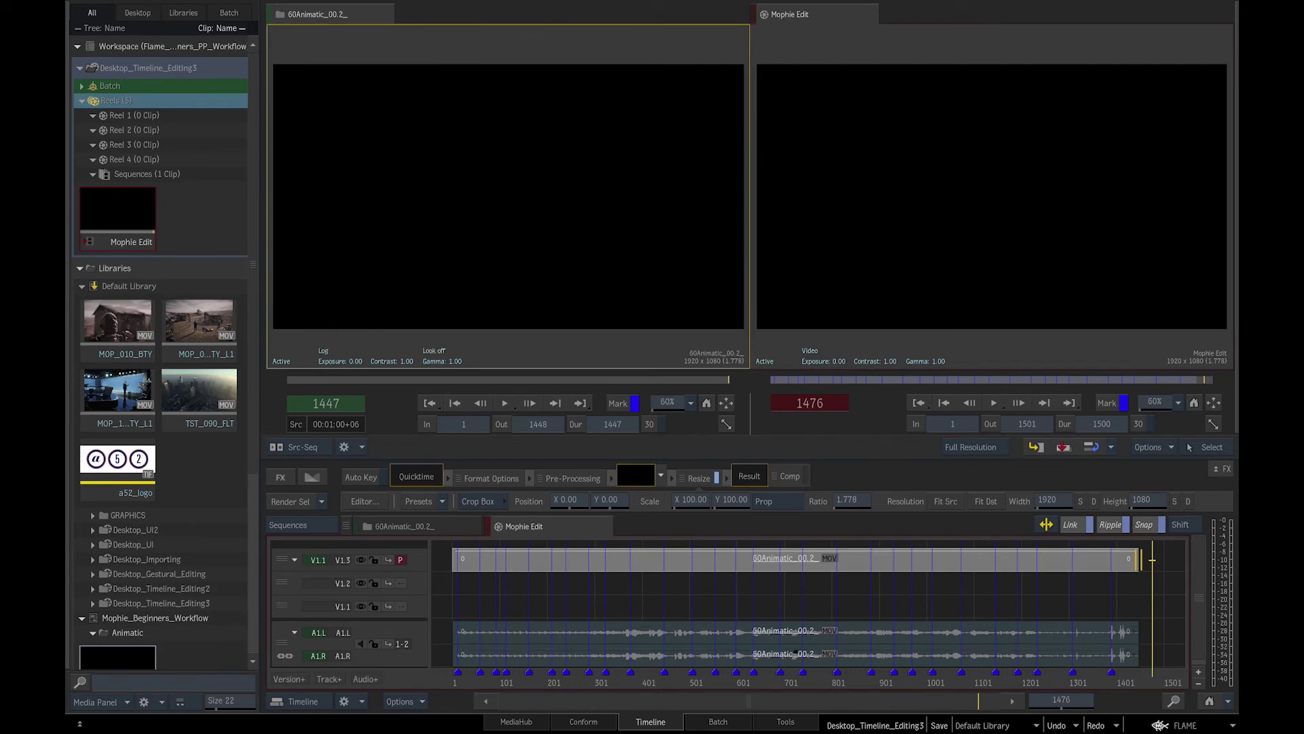
pyautogui.moveTo(617, 568); pyautogui.dragTo(618, 601)
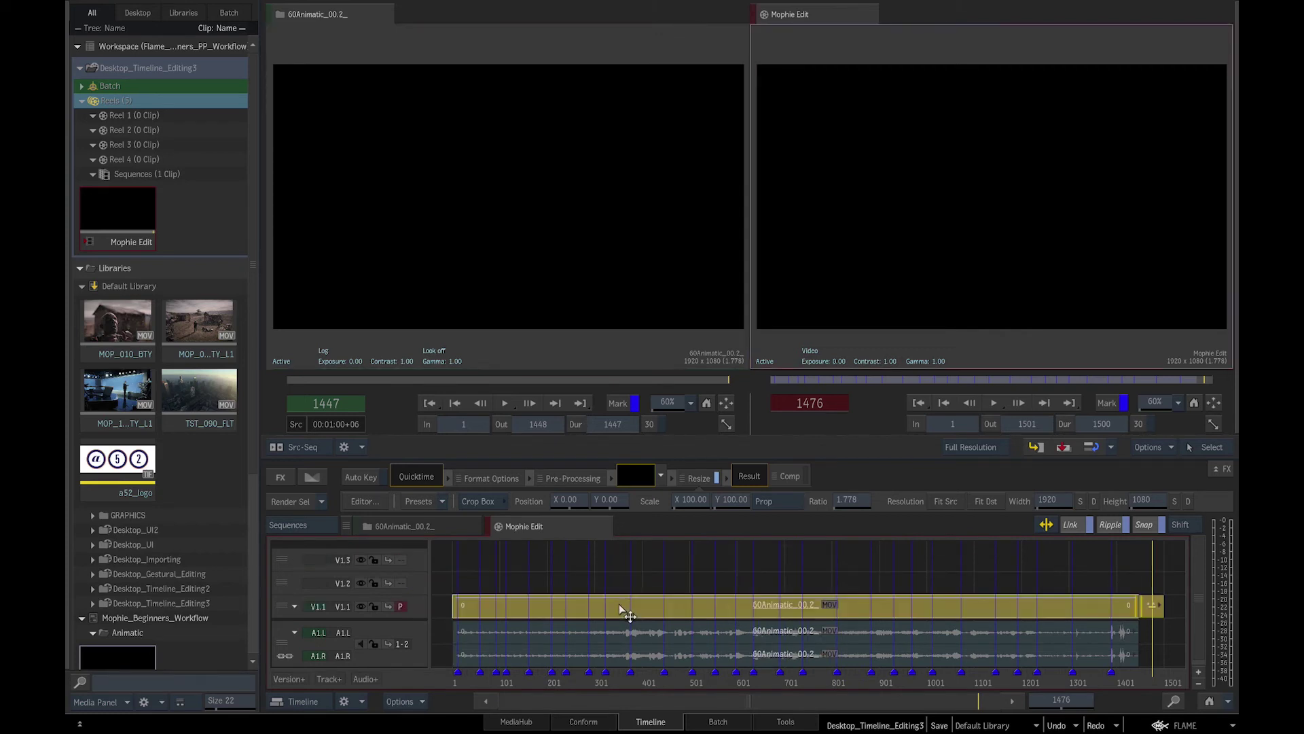
pyautogui.click(918, 403)
pyautogui.moveTo(250, 397); pyautogui.dragTo(252, 459)
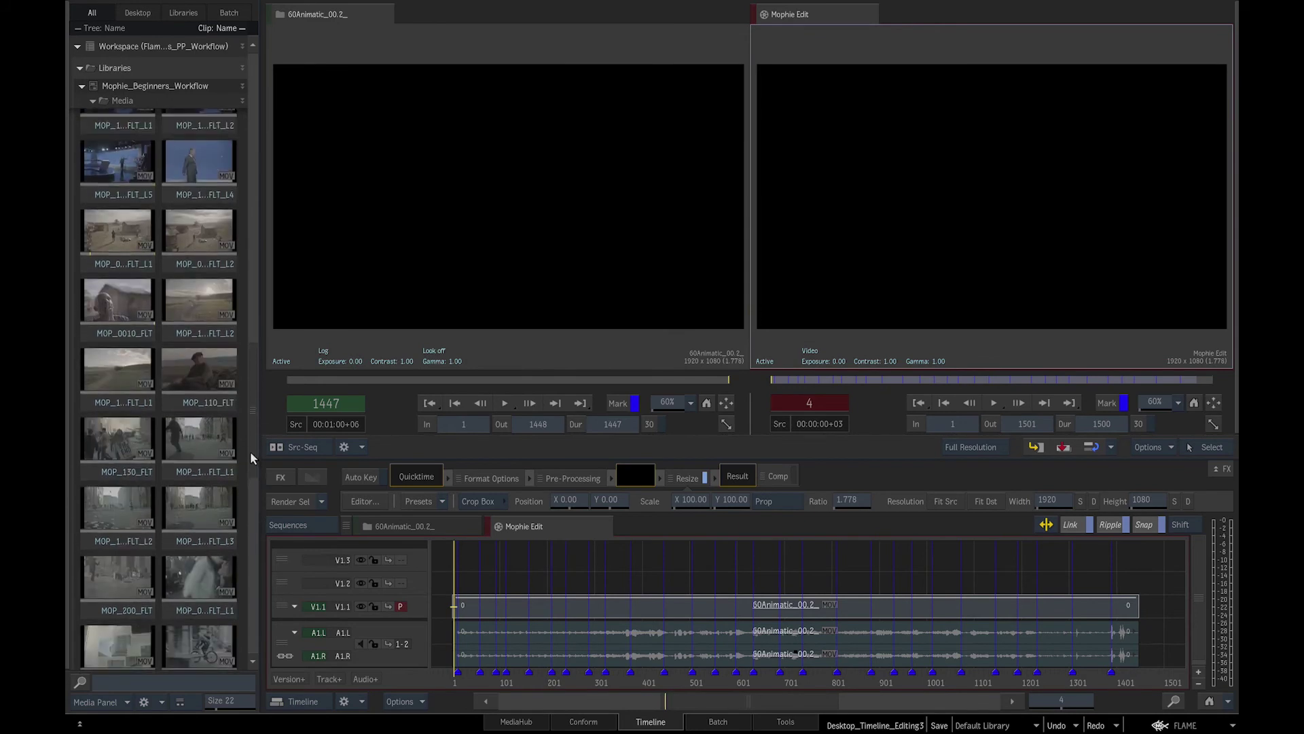
# Step: Place the village wide shot and MOP_0010_FLT on track V1.2 at the start
pyautogui.click(125, 230)
pyautogui.moveTo(445, 266); pyautogui.dragTo(468, 583)
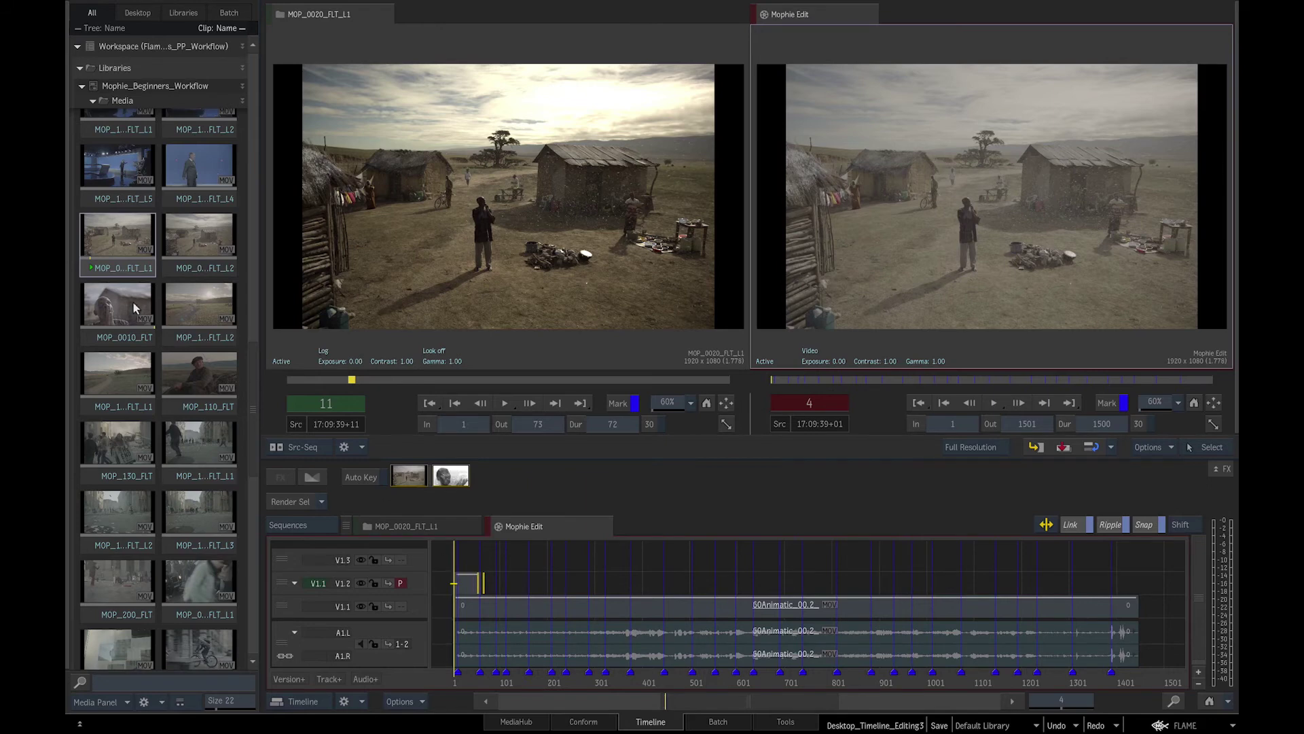
pyautogui.click(134, 307)
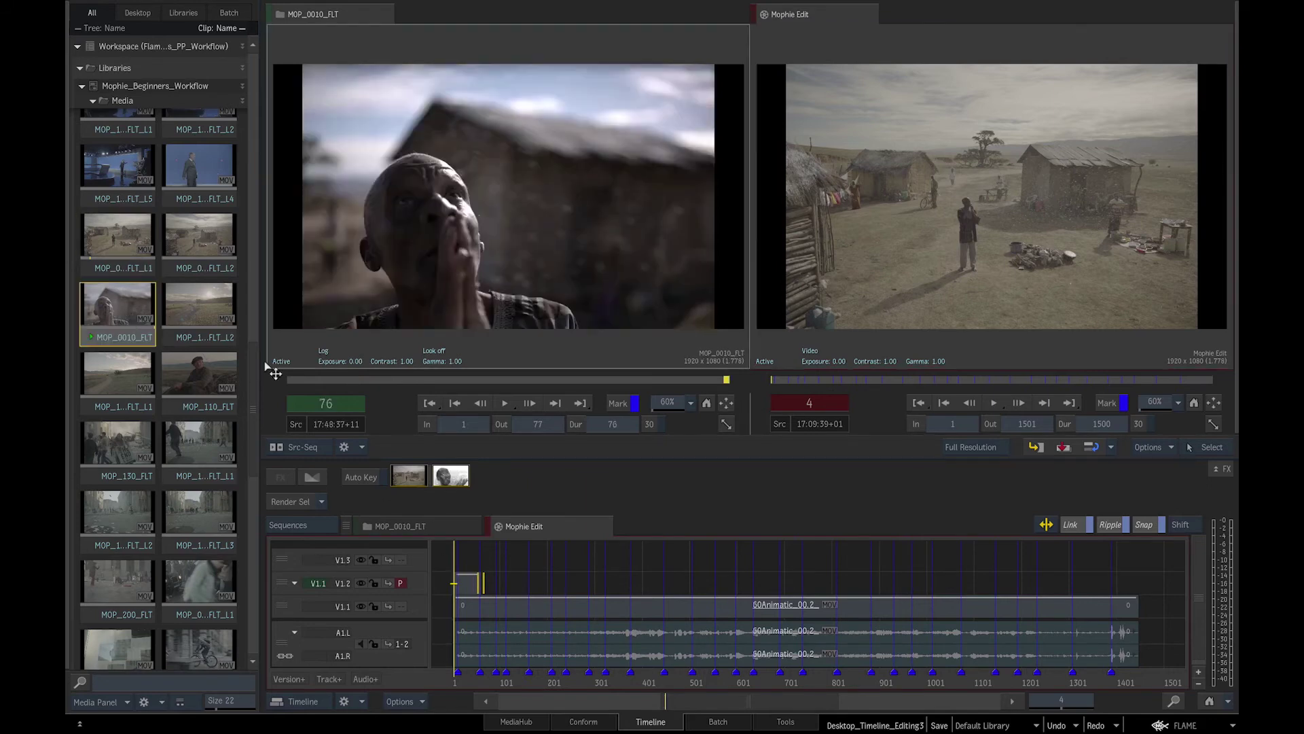
pyautogui.moveTo(276, 370); pyautogui.dragTo(492, 583)
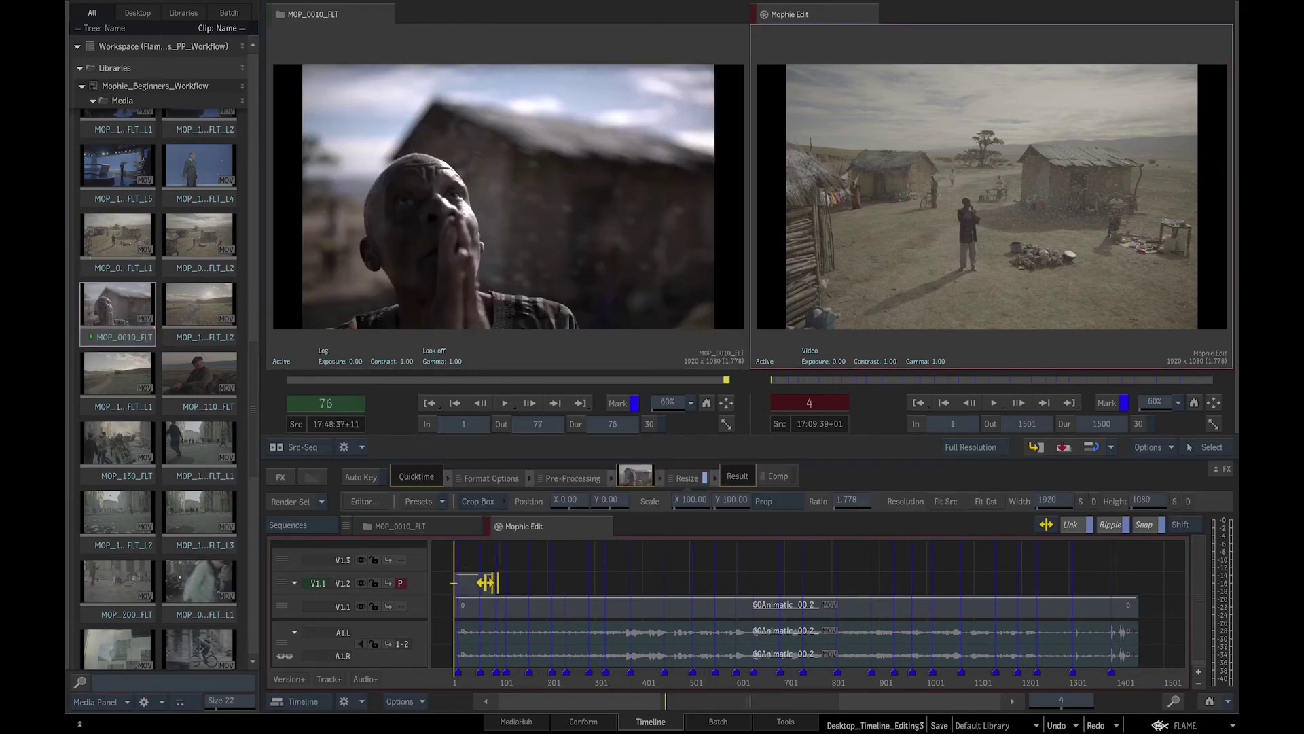
# Step: Add MOP_0030_FLT and MOP_0040_FLT_L2 on V1.2 over the animatic, then deselect
pyautogui.scroll(-10, 233, 561)
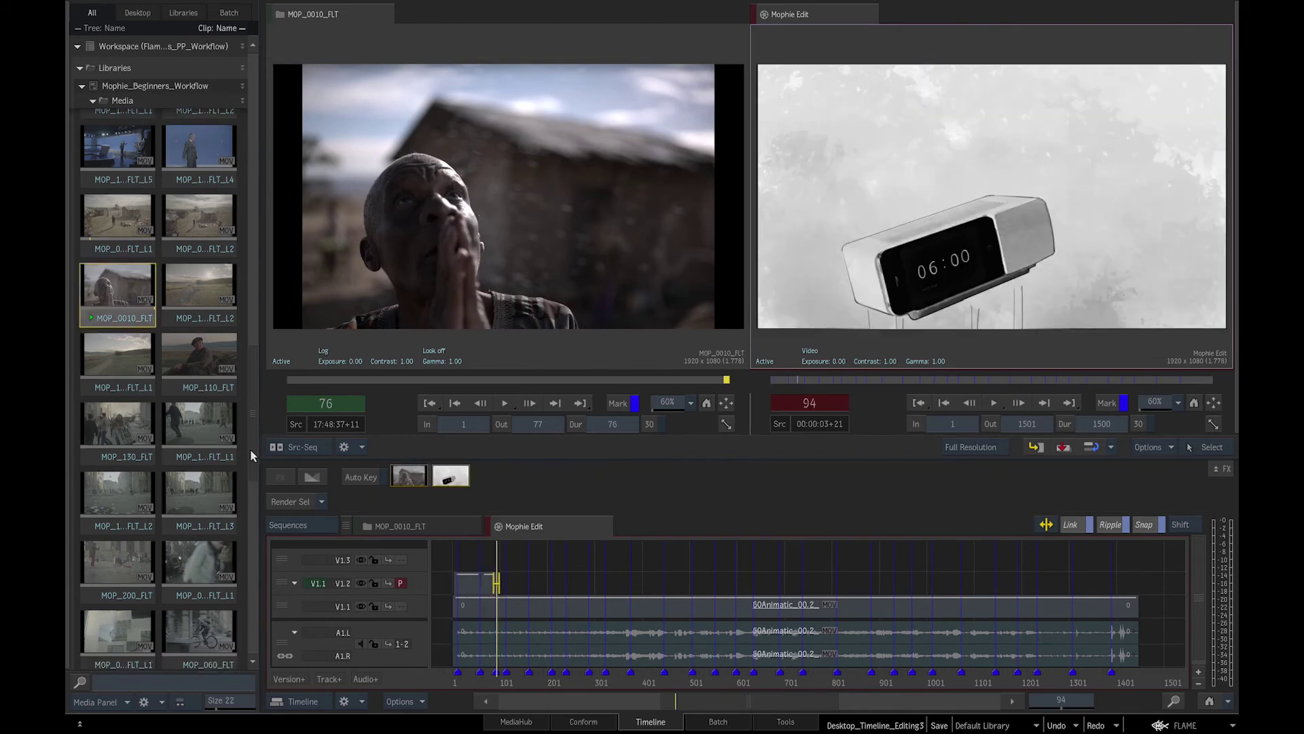
pyautogui.scroll(10, 236, 556)
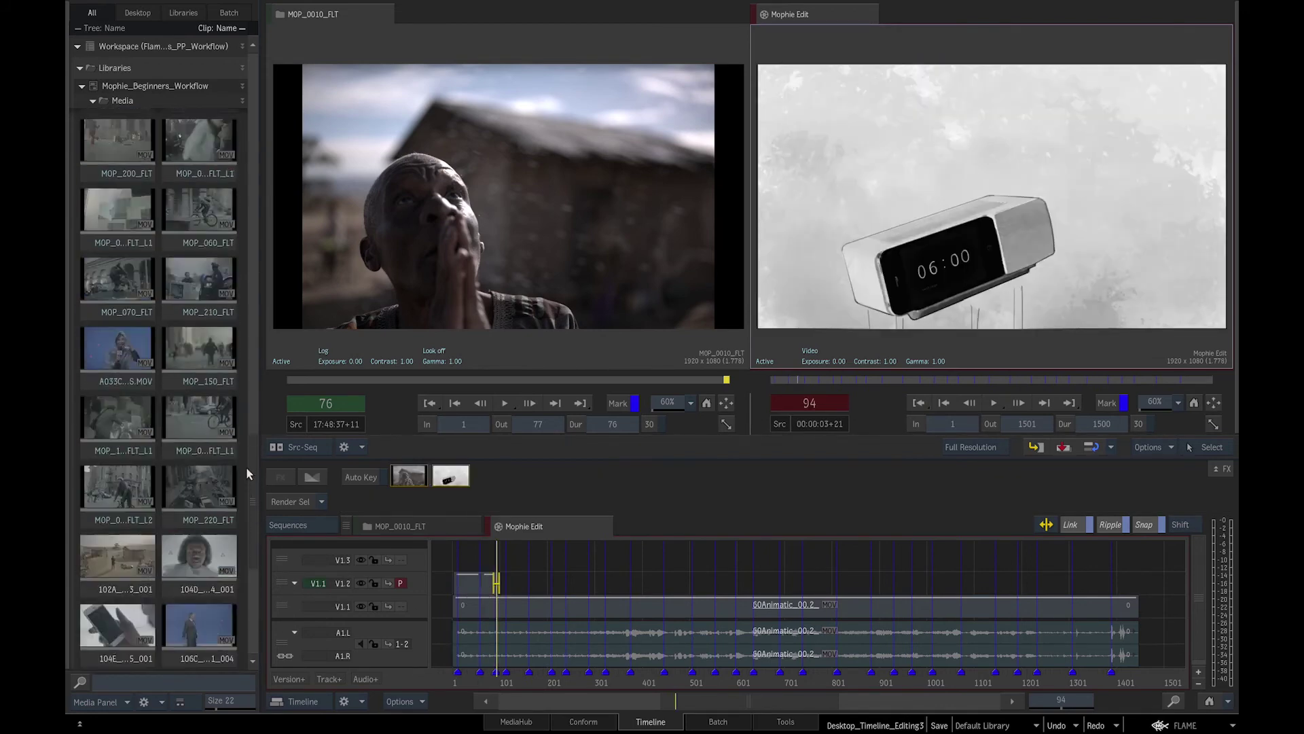
pyautogui.scroll(10, 254, 307)
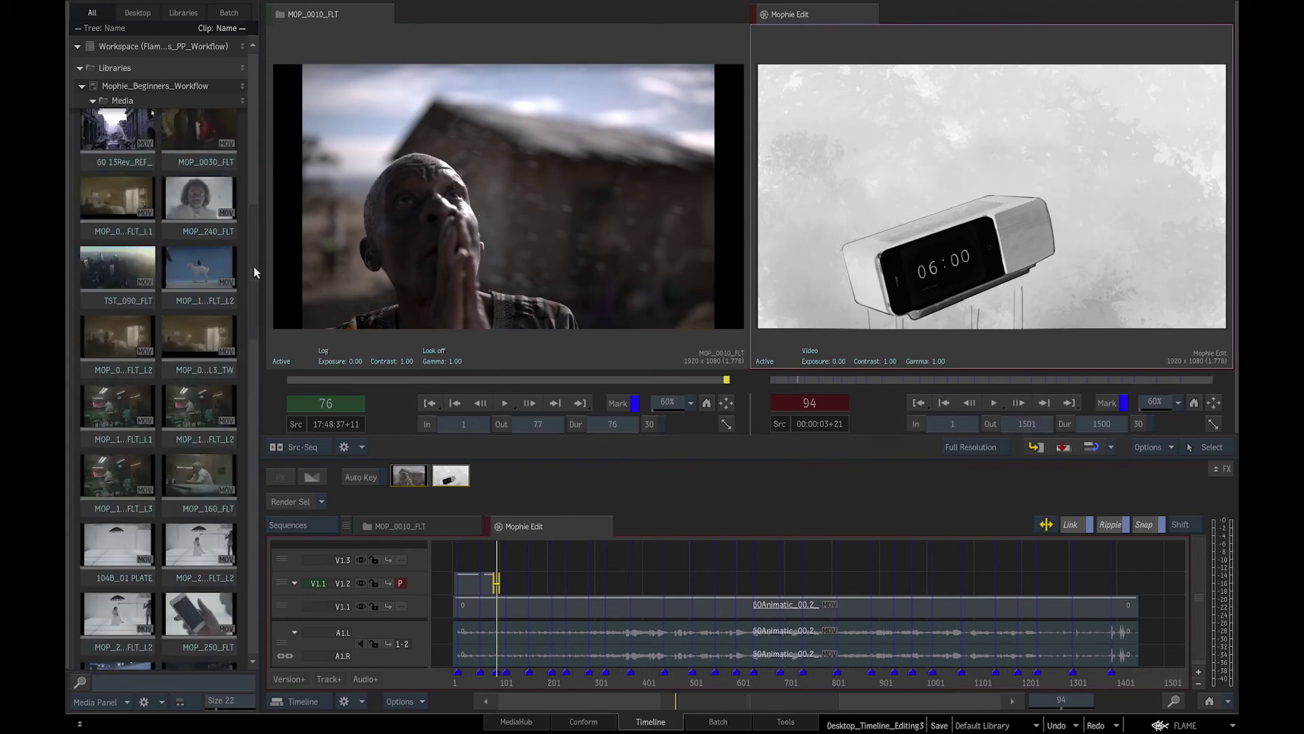
pyautogui.click(200, 255)
pyautogui.moveTo(199, 255); pyautogui.dragTo(505, 581)
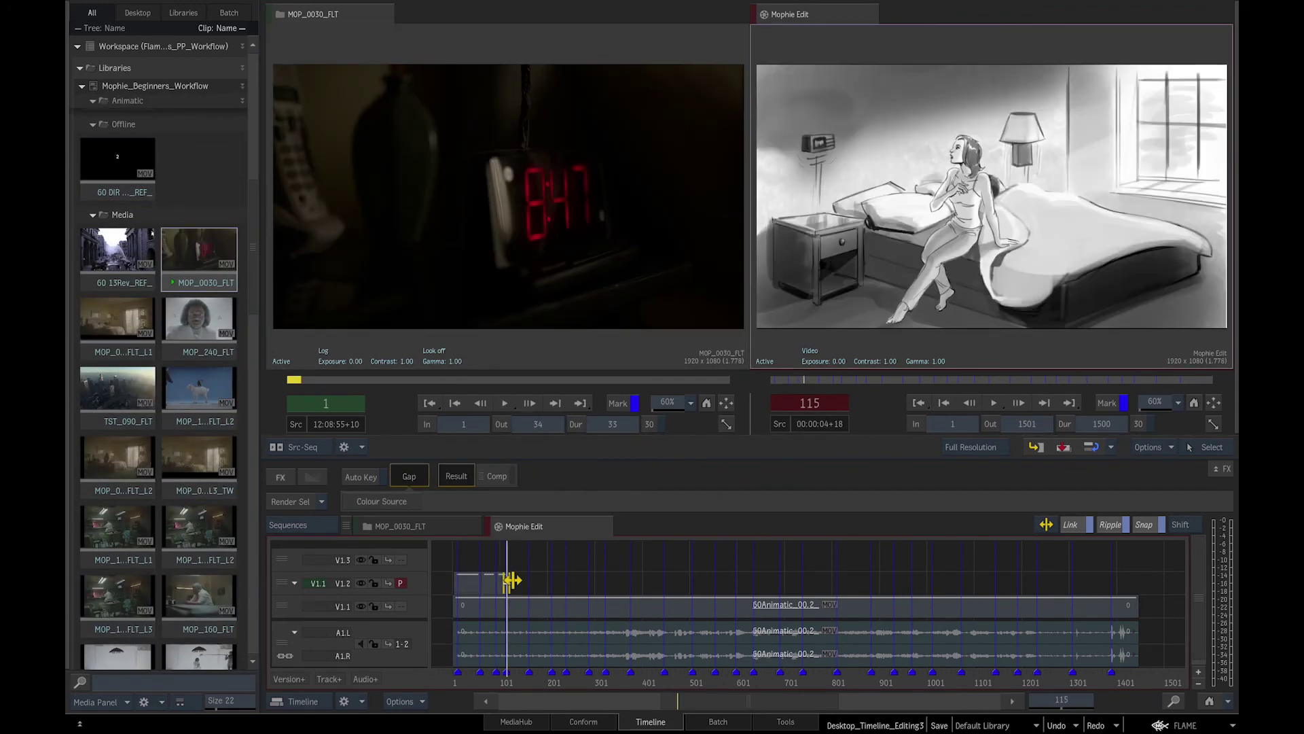
pyautogui.click(124, 458)
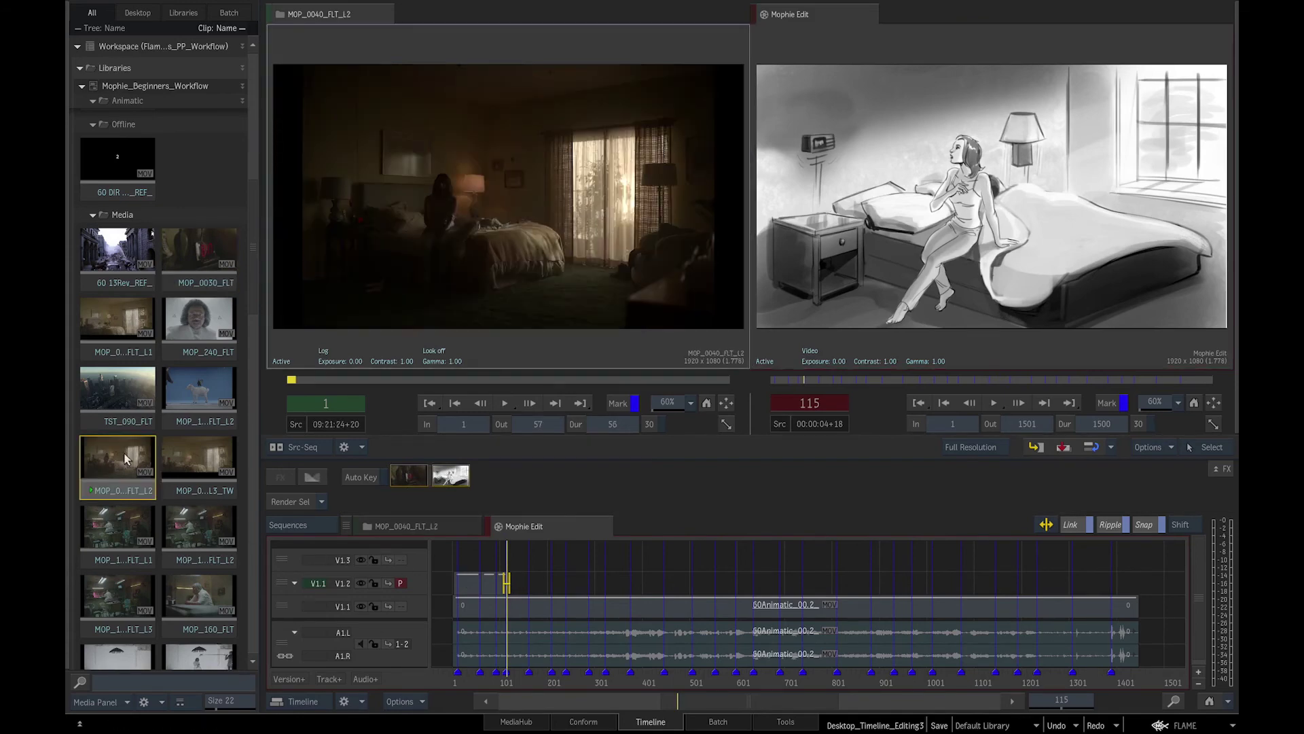
pyautogui.moveTo(127, 462); pyautogui.dragTo(518, 589)
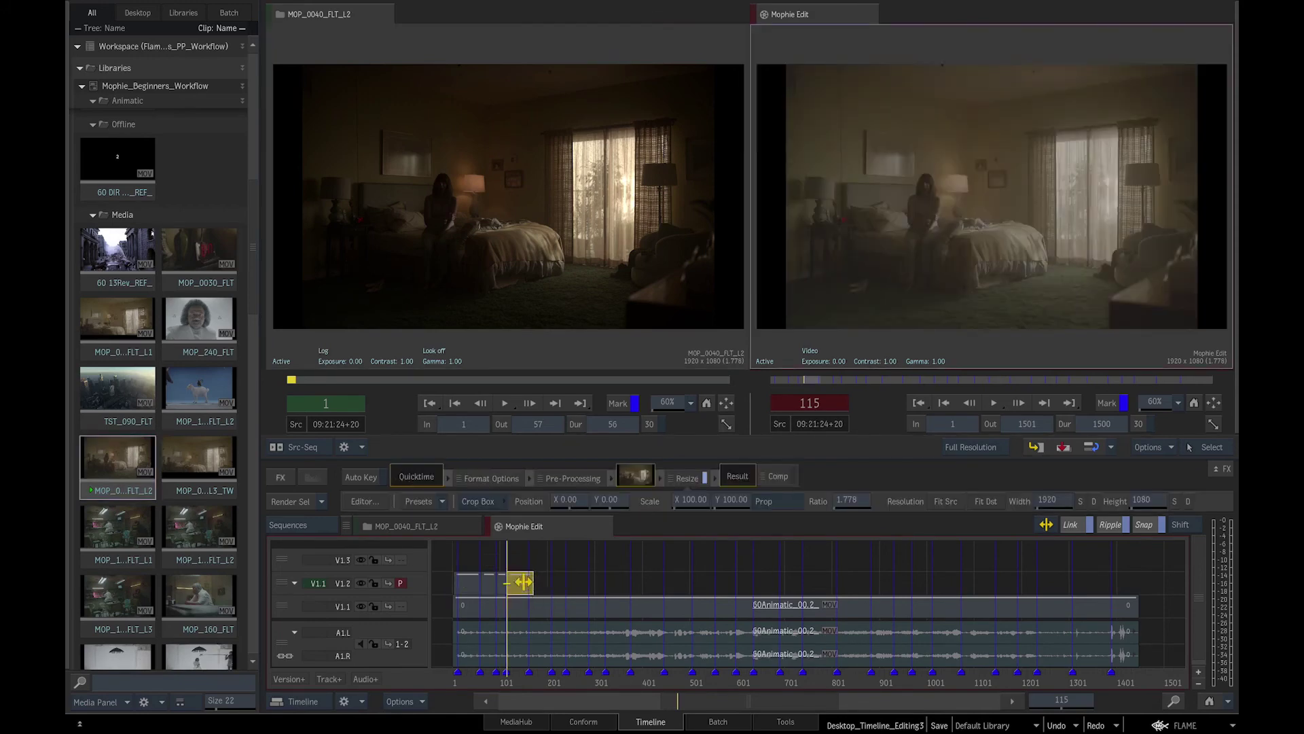
pyautogui.click(521, 581)
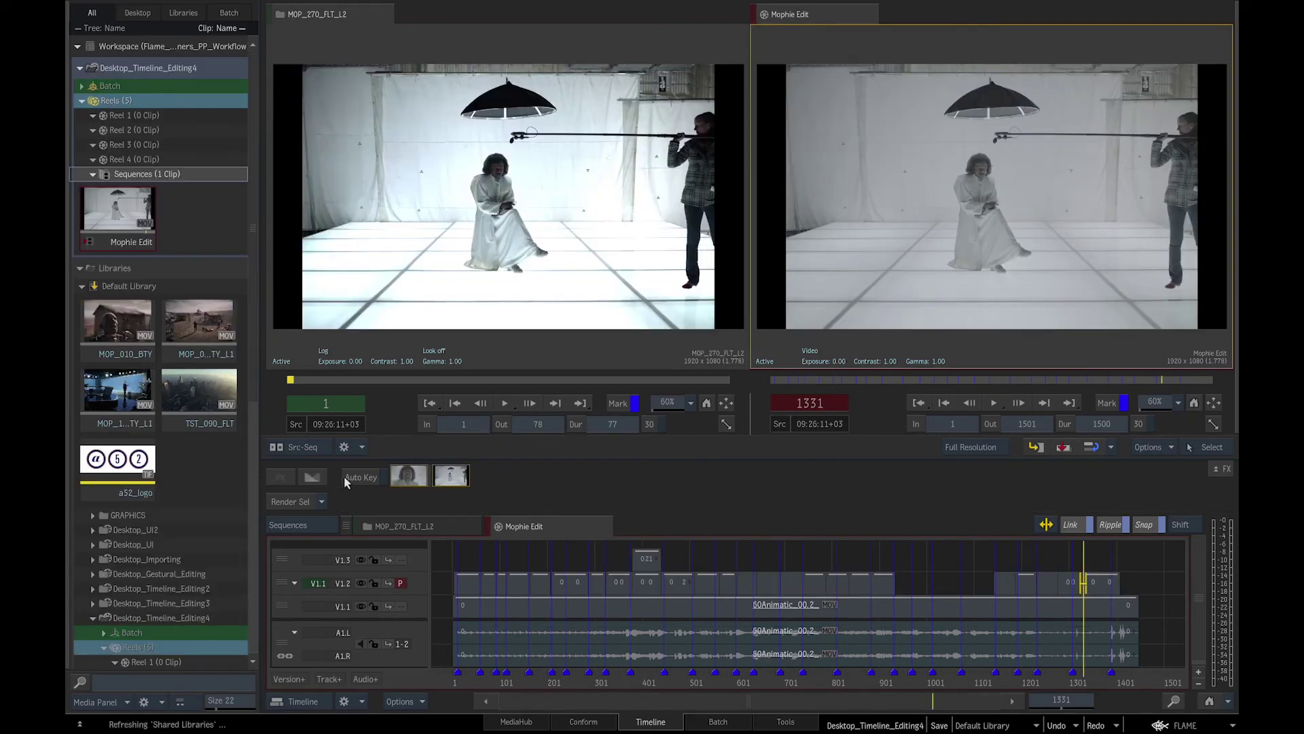
# Step: In Trim View, trim the edit by a few frames and slip the late shot by -12 frames
pyautogui.click(303, 447)
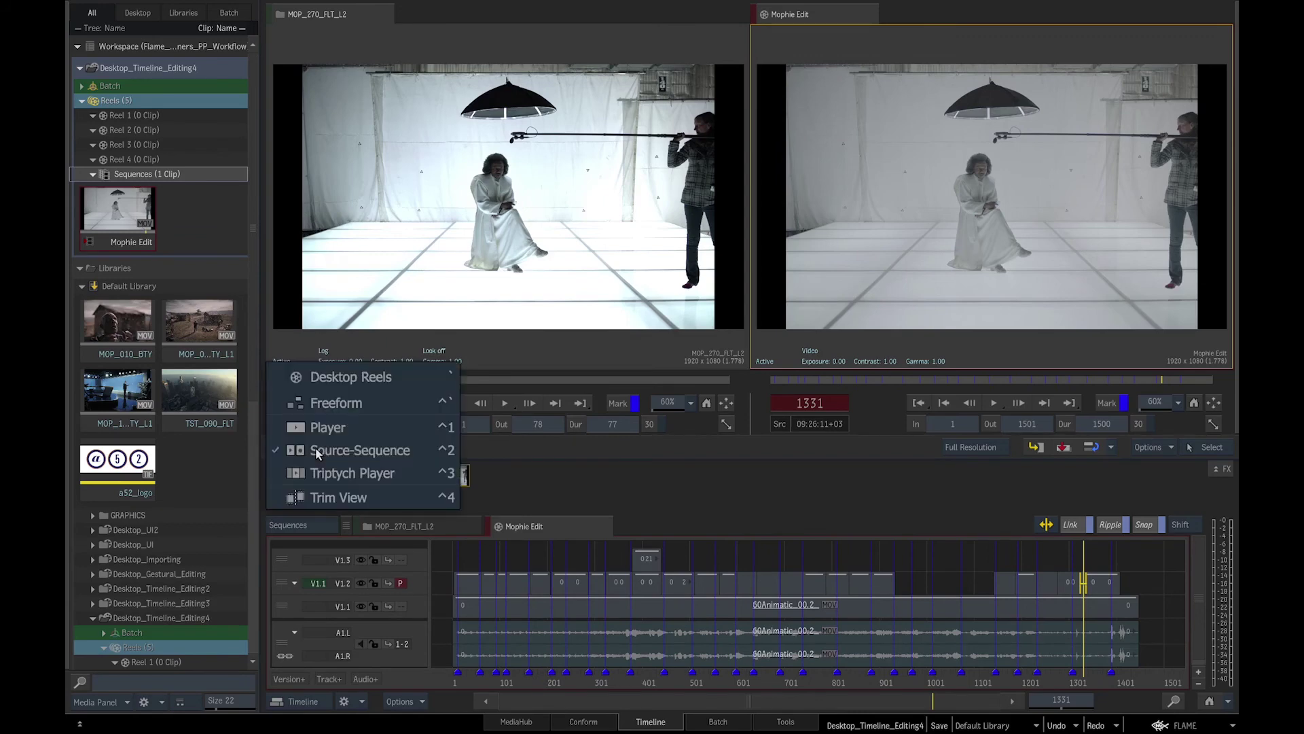
pyautogui.click(311, 499)
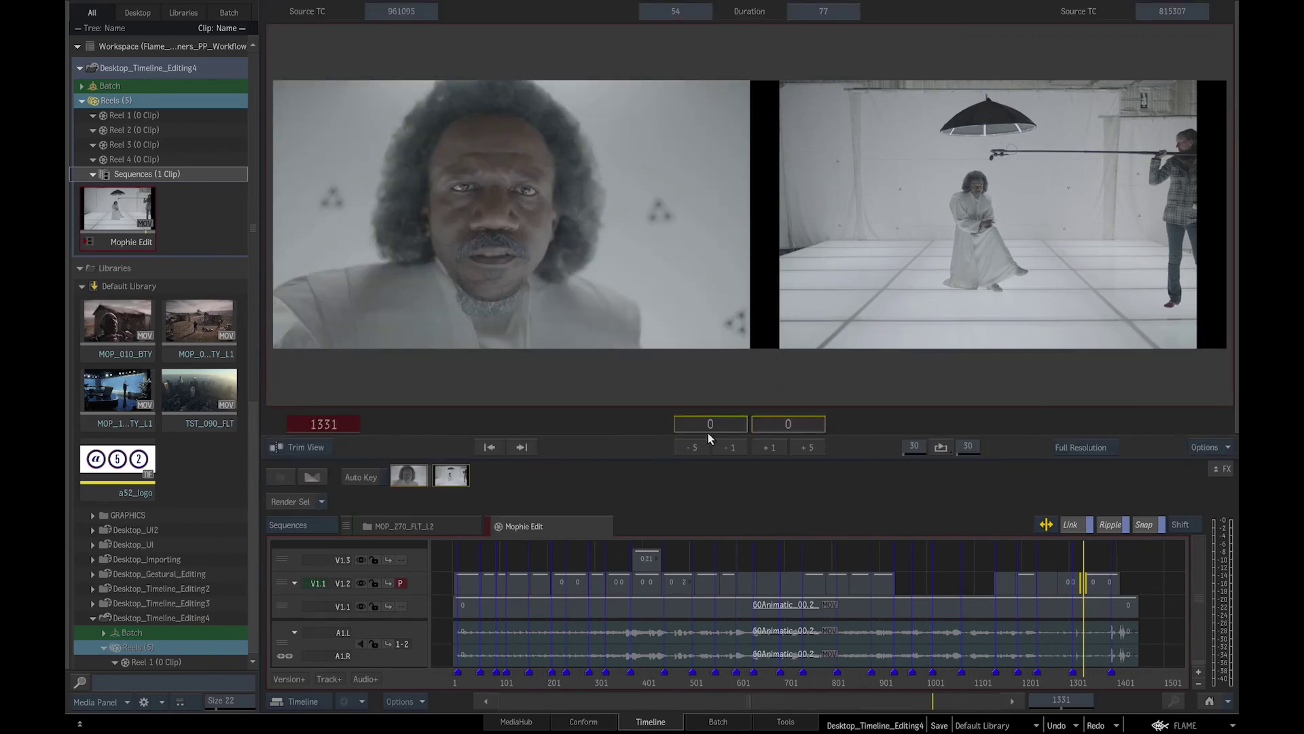
pyautogui.moveTo(709, 426); pyautogui.dragTo(716, 427)
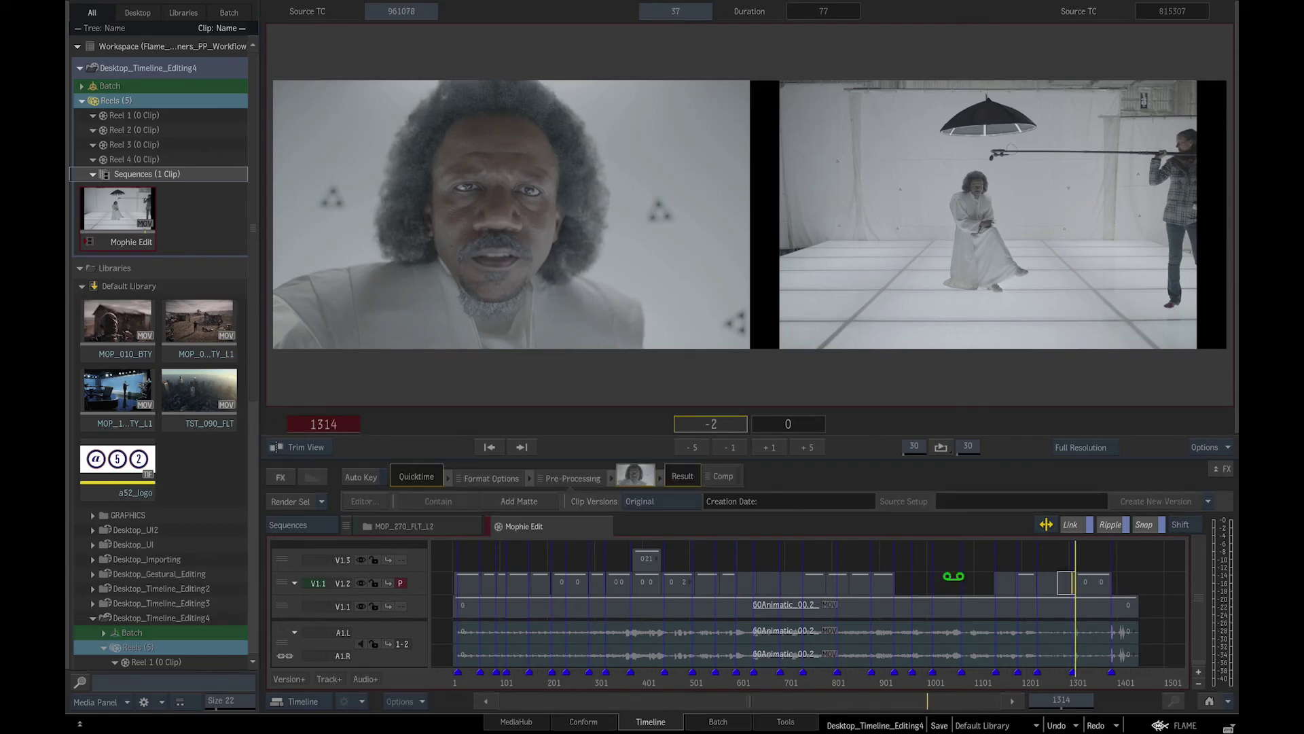
pyautogui.click(1017, 585)
pyautogui.moveTo(1053, 586); pyautogui.dragTo(1090, 596)
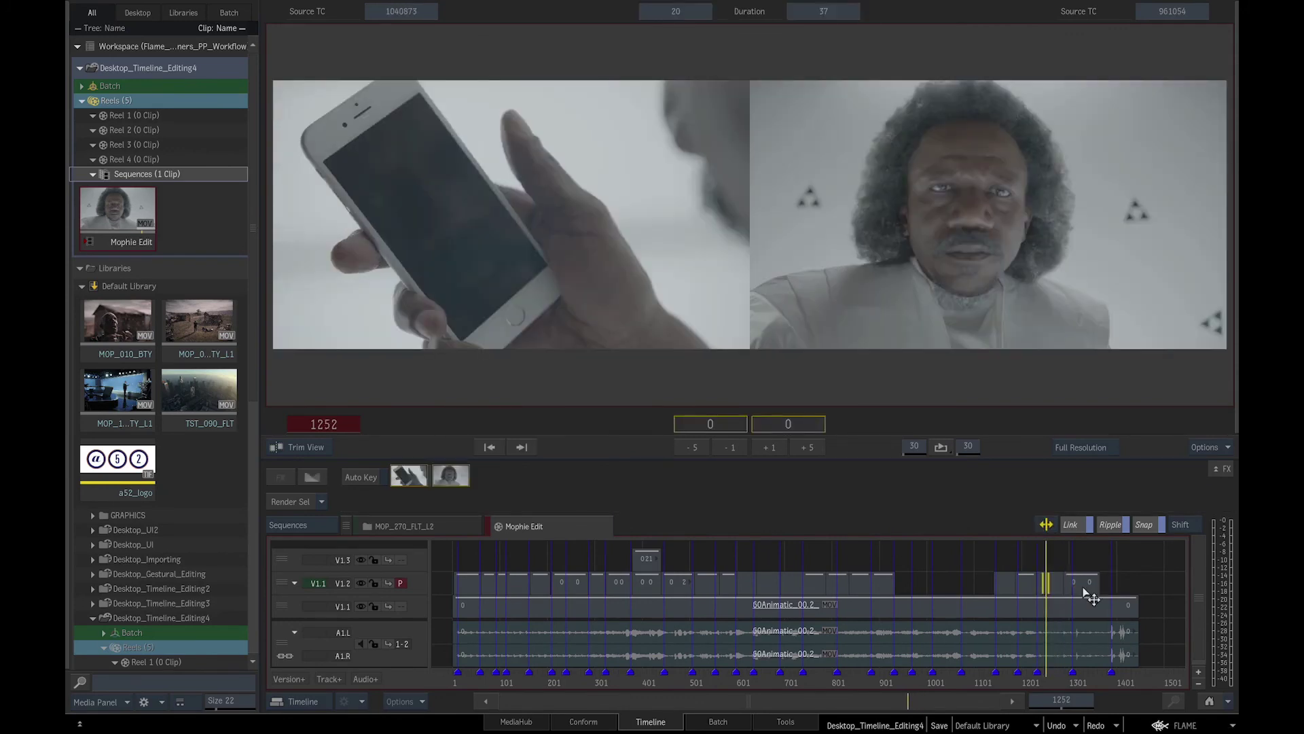
pyautogui.click(318, 451)
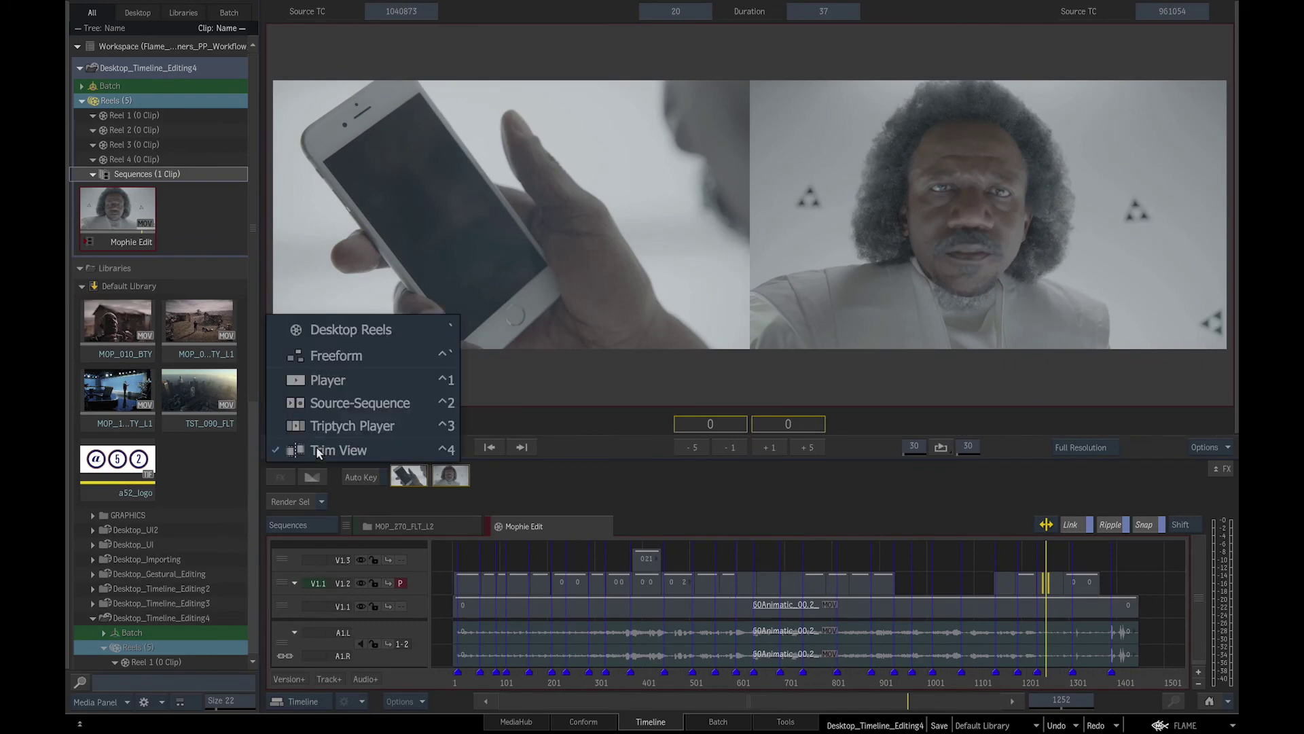
# Step: Switch to Desktop Reels and step back through edits at frames 883, 739, 642, 564, 511
pyautogui.click(348, 333)
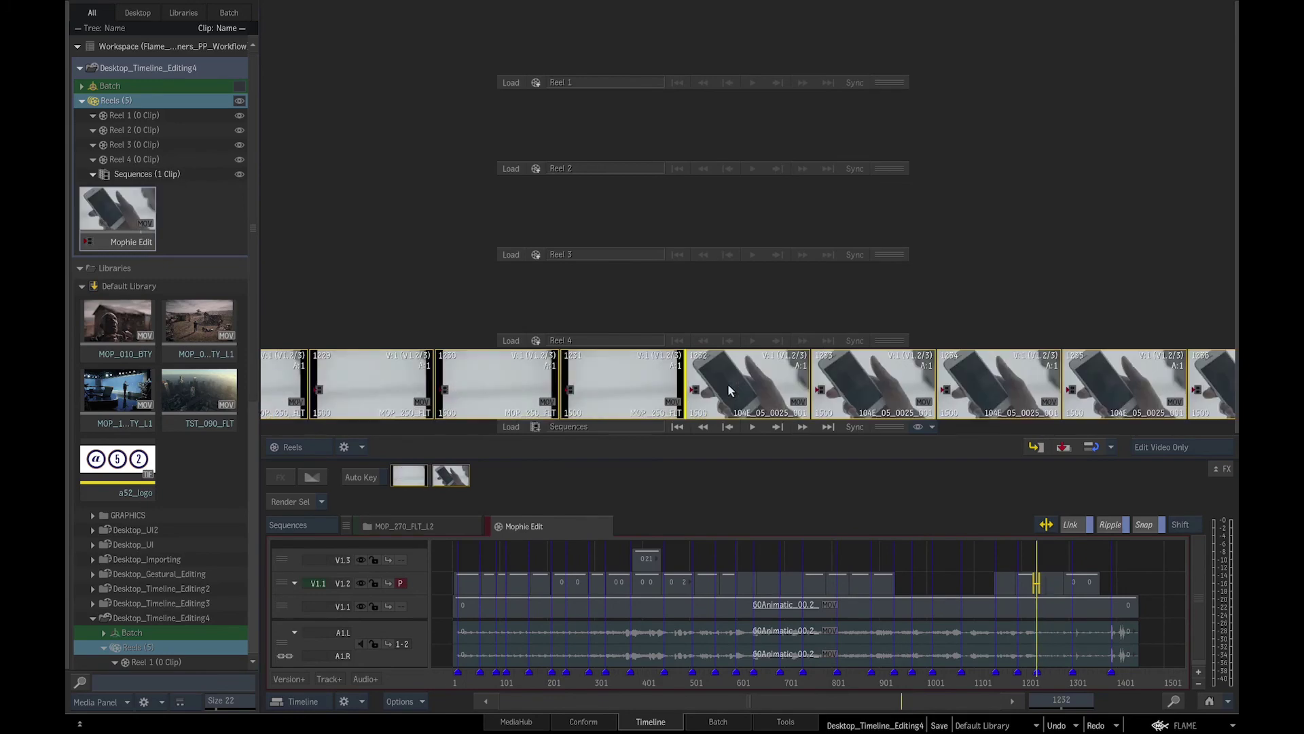
pyautogui.press('Up')
pyautogui.press('Up')
pyautogui.press('Up')
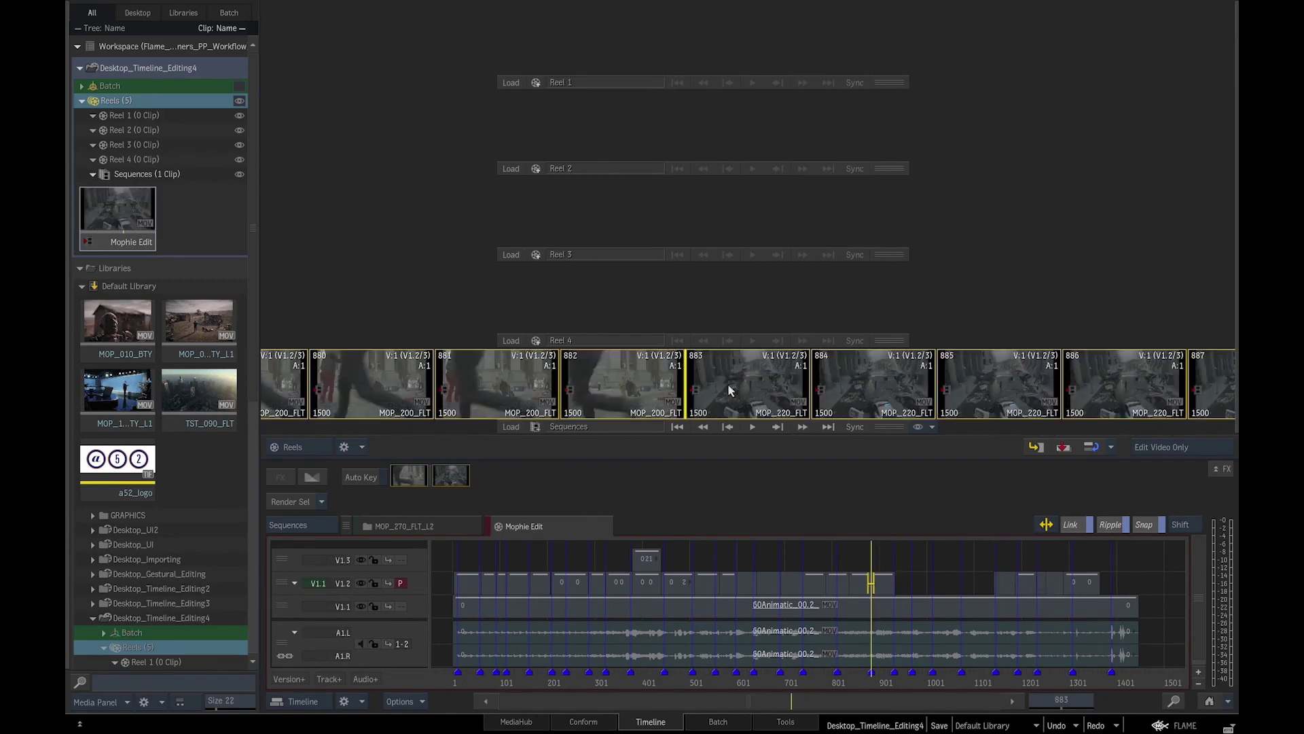
pyautogui.press('Up')
pyautogui.press('Up')
pyautogui.press('Up')
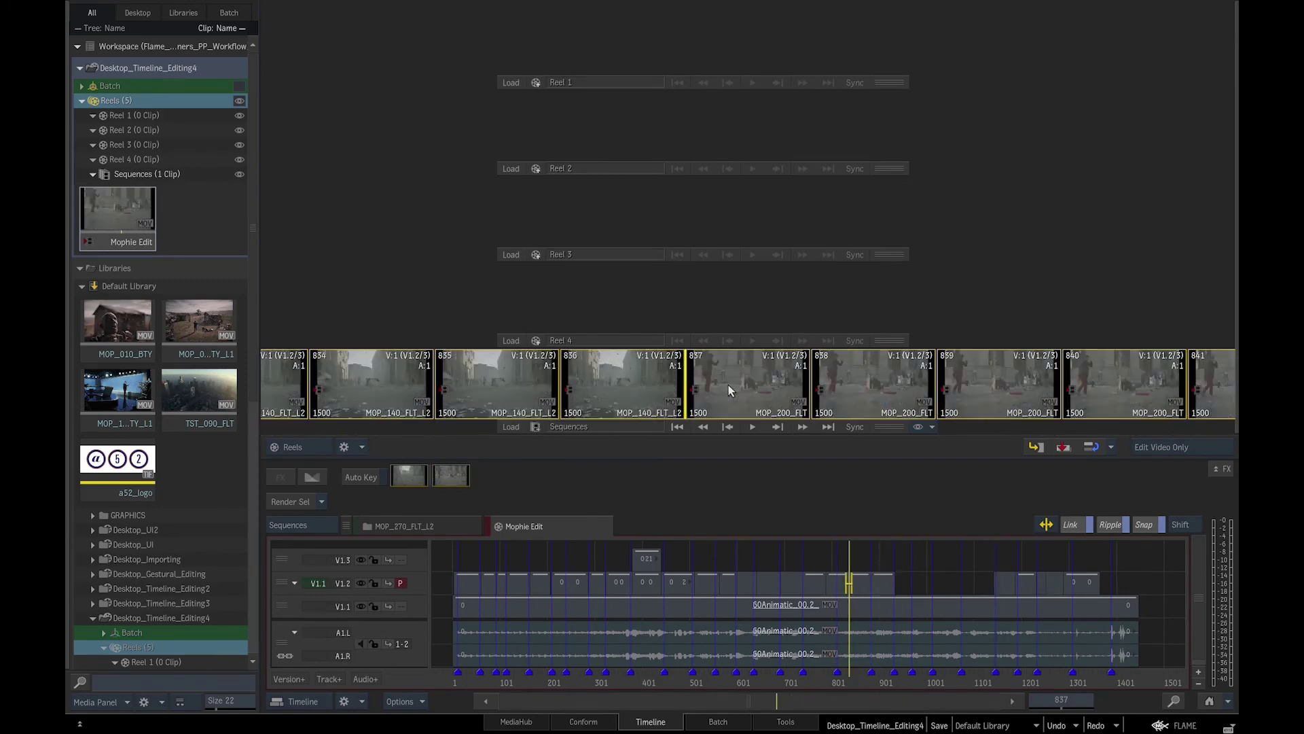
pyautogui.press('Up')
pyautogui.press('Up')
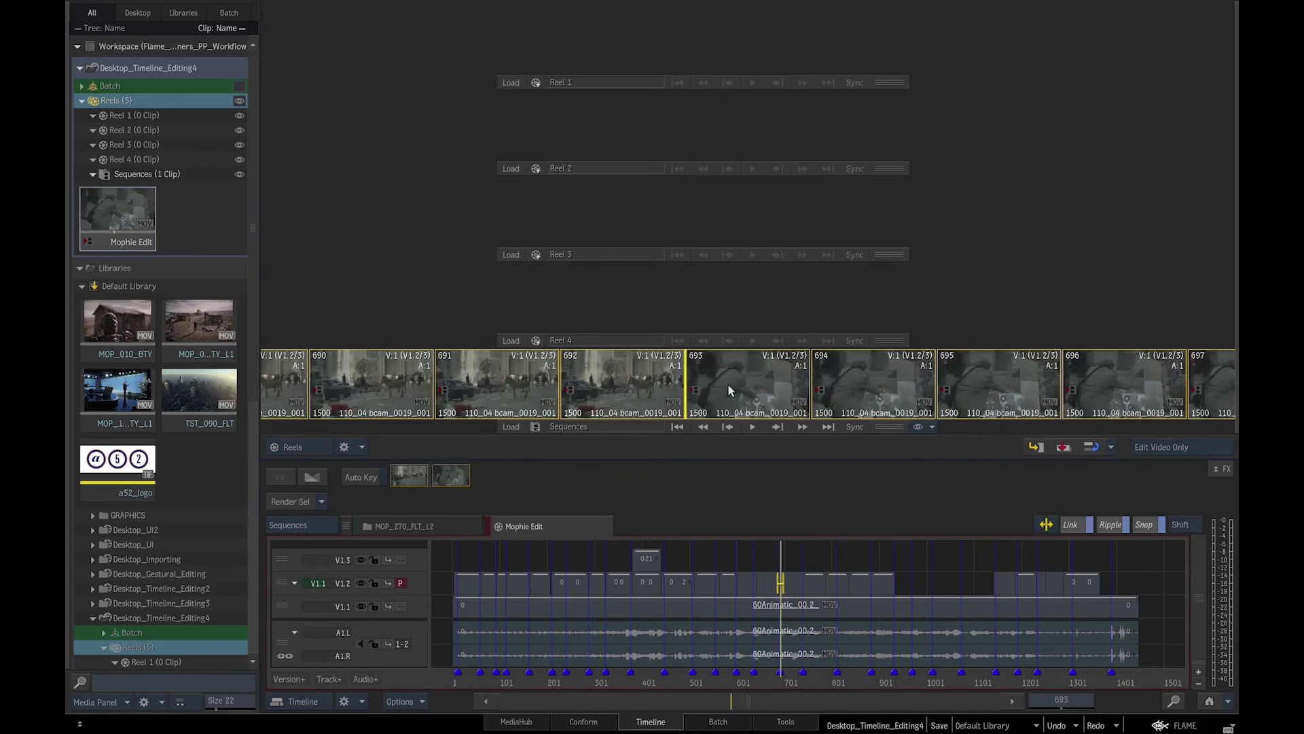
pyautogui.press('Up')
pyautogui.press('Up')
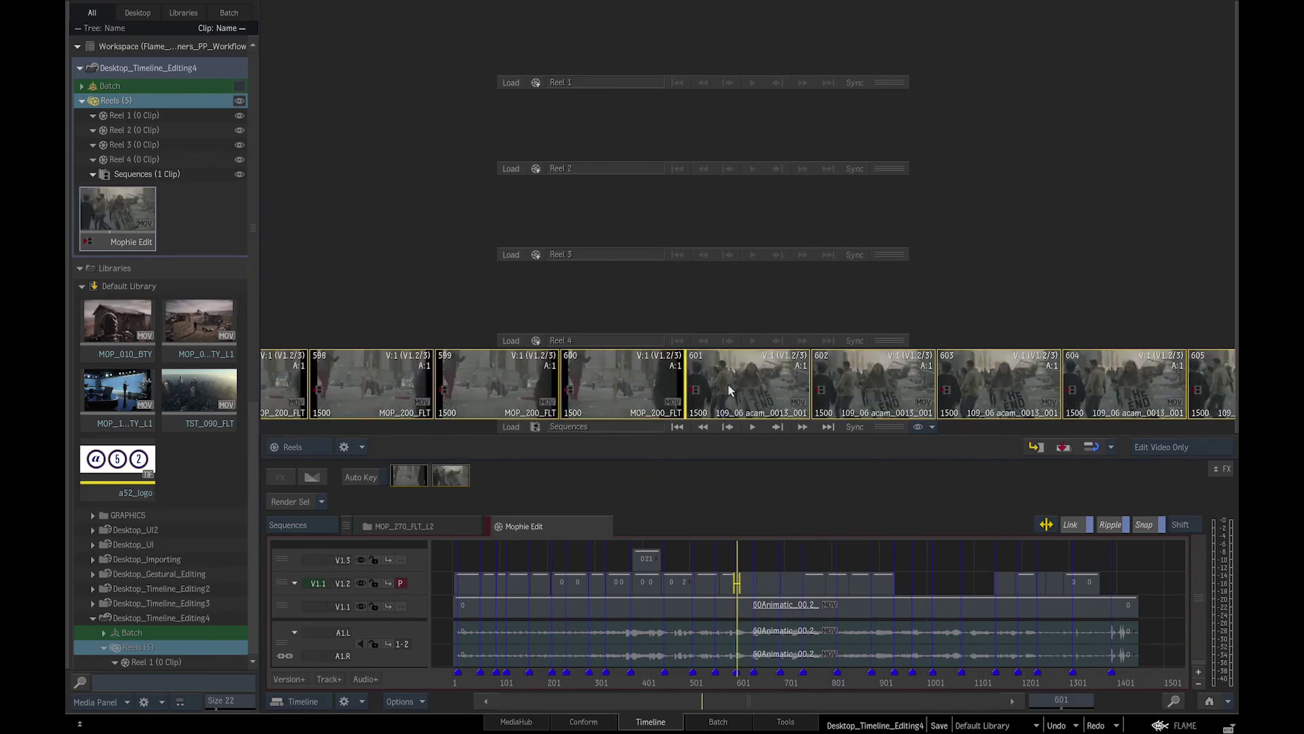
pyautogui.press('Up')
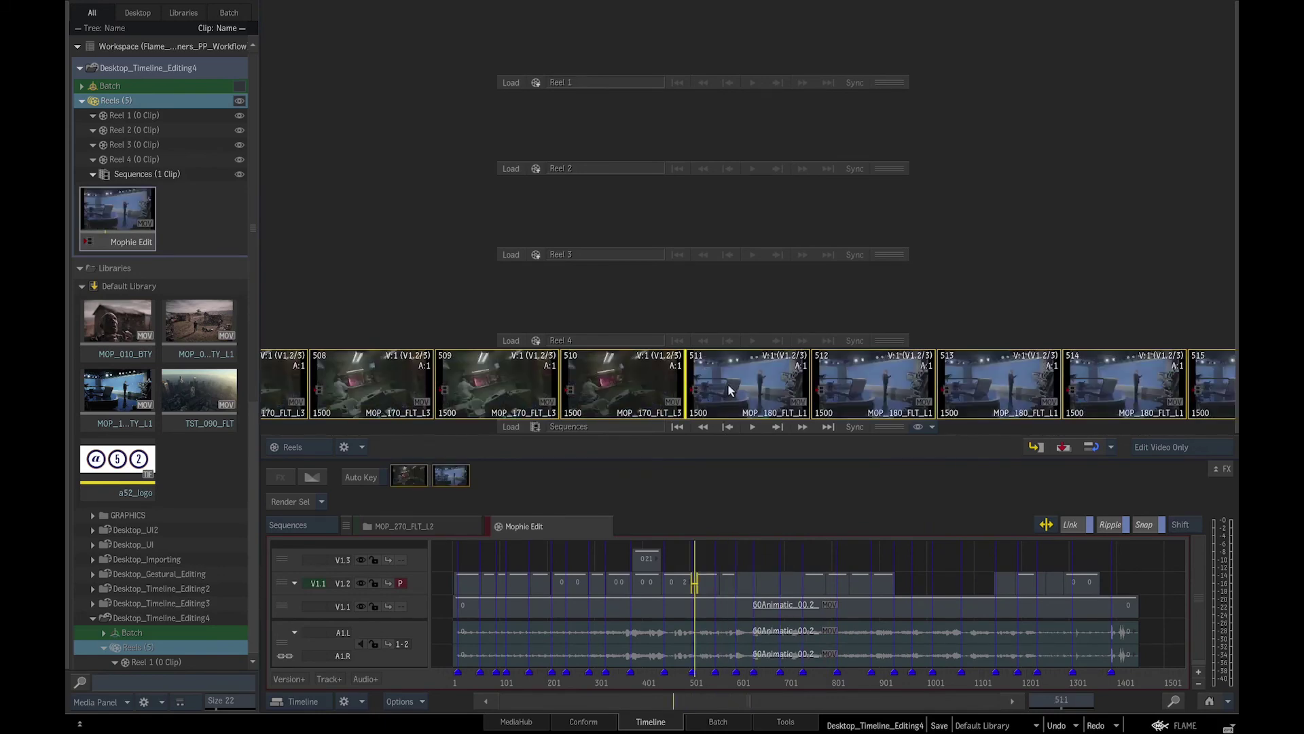
pyautogui.press('Up')
pyautogui.press('Up')
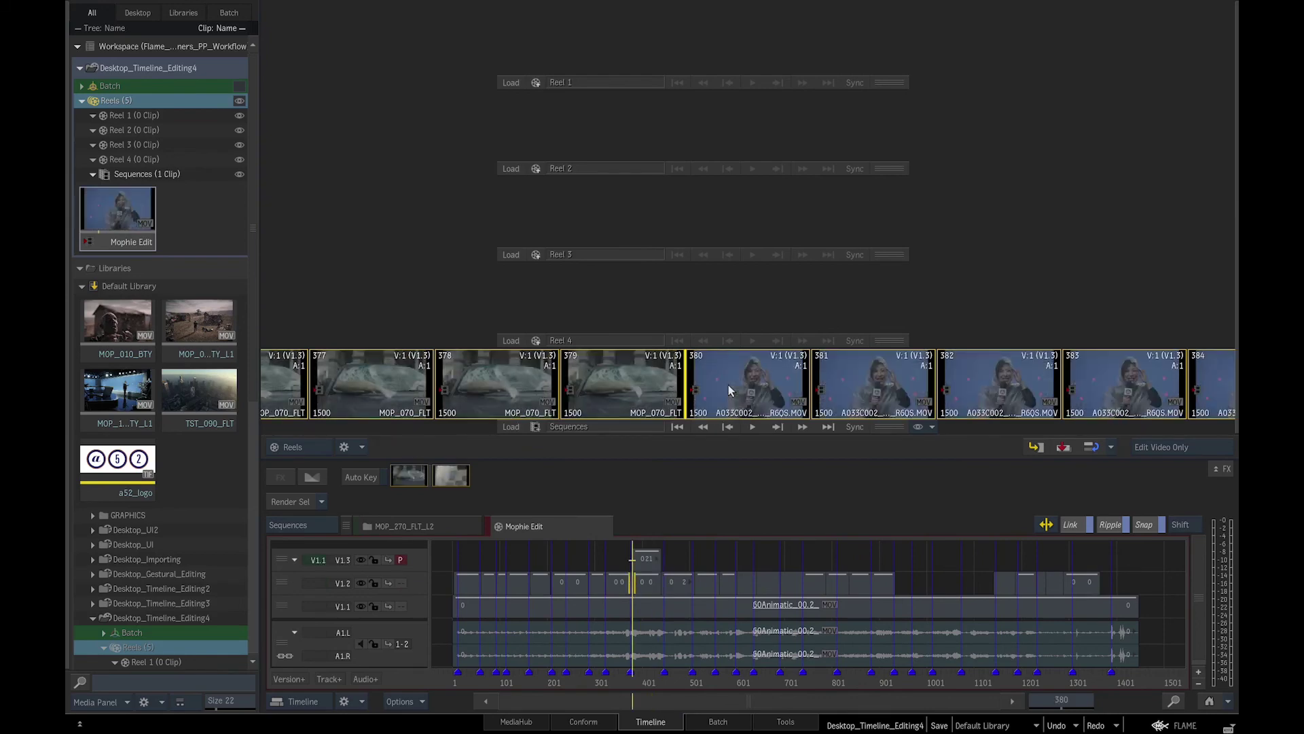
# Step: Step back and forth between the edits at frames 380, 441, 511 and 564
pyautogui.press('Down')
pyautogui.press('Down')
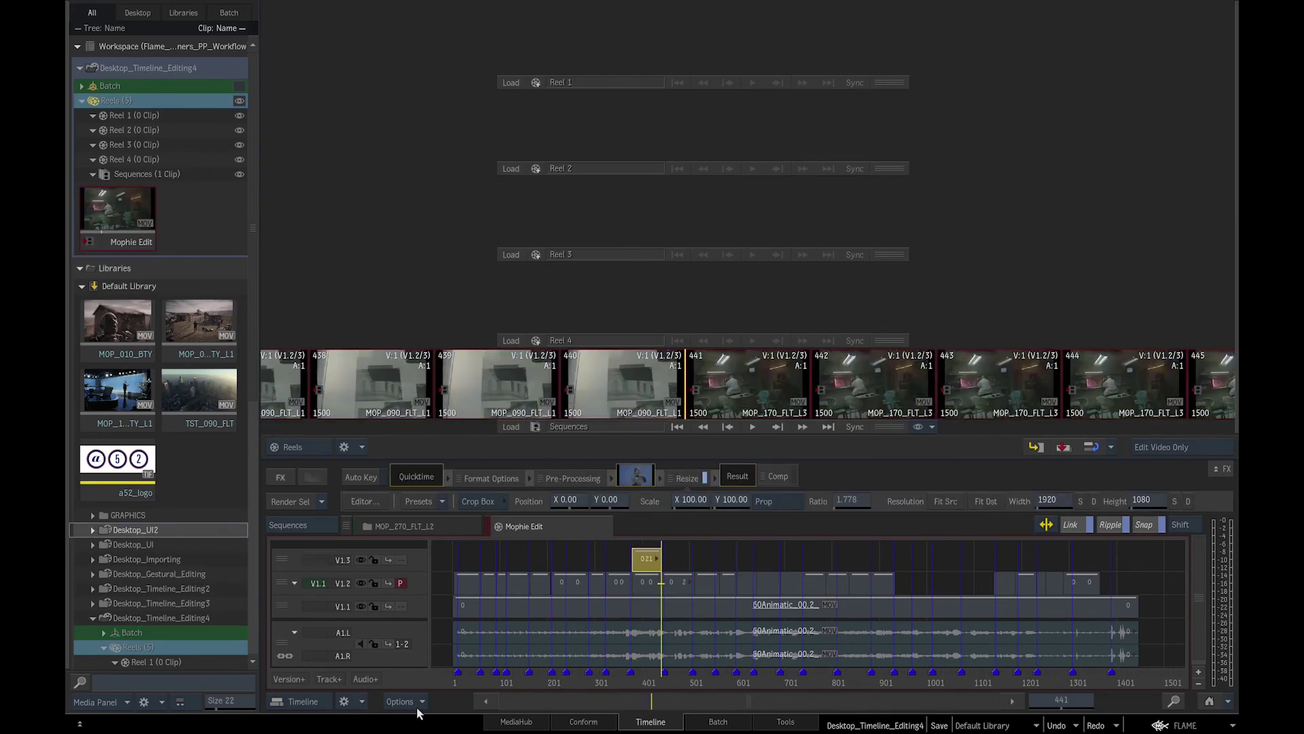
pyautogui.press('Down')
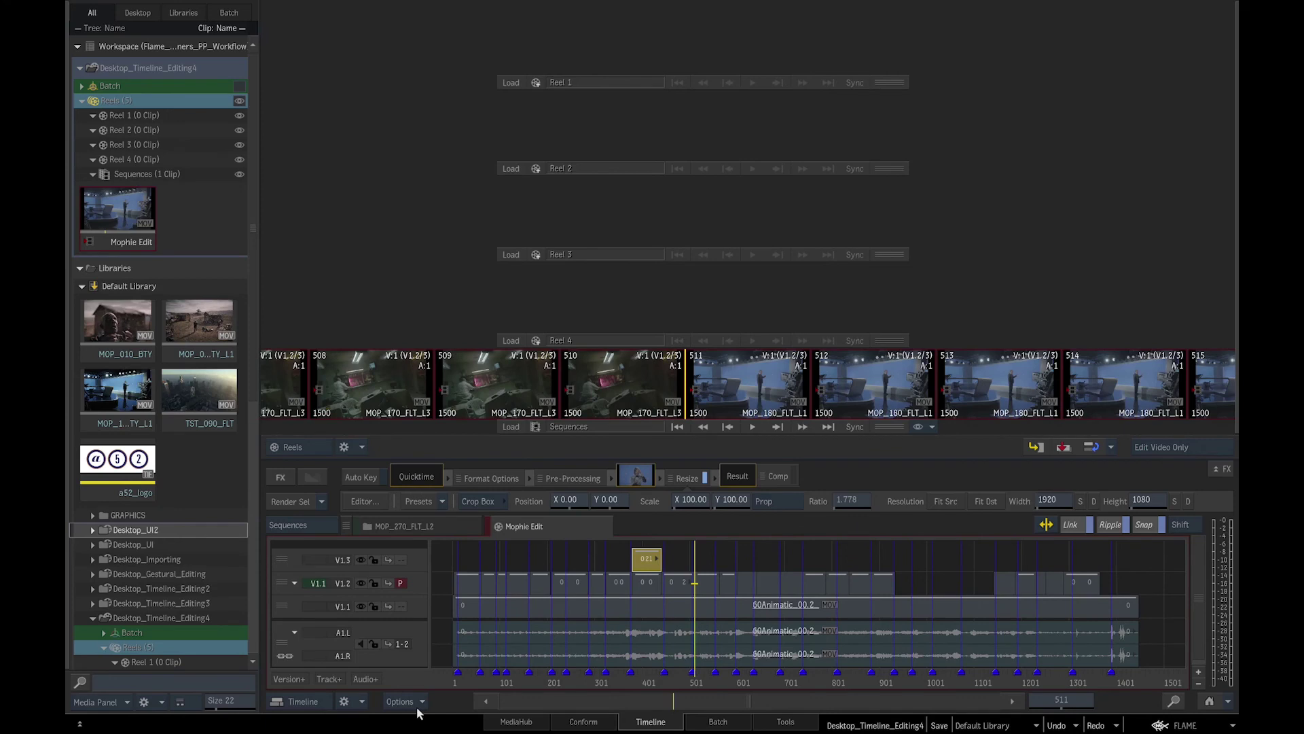
pyautogui.press('Down')
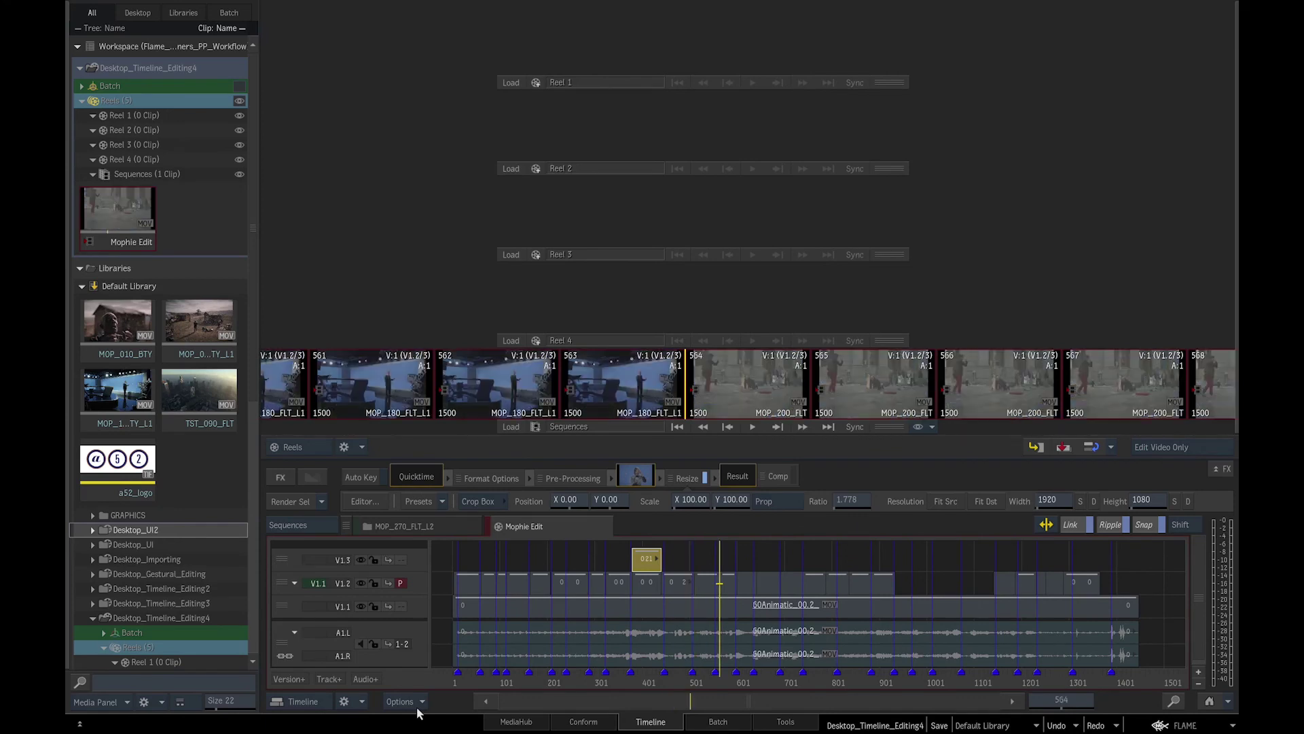
pyautogui.press('Up')
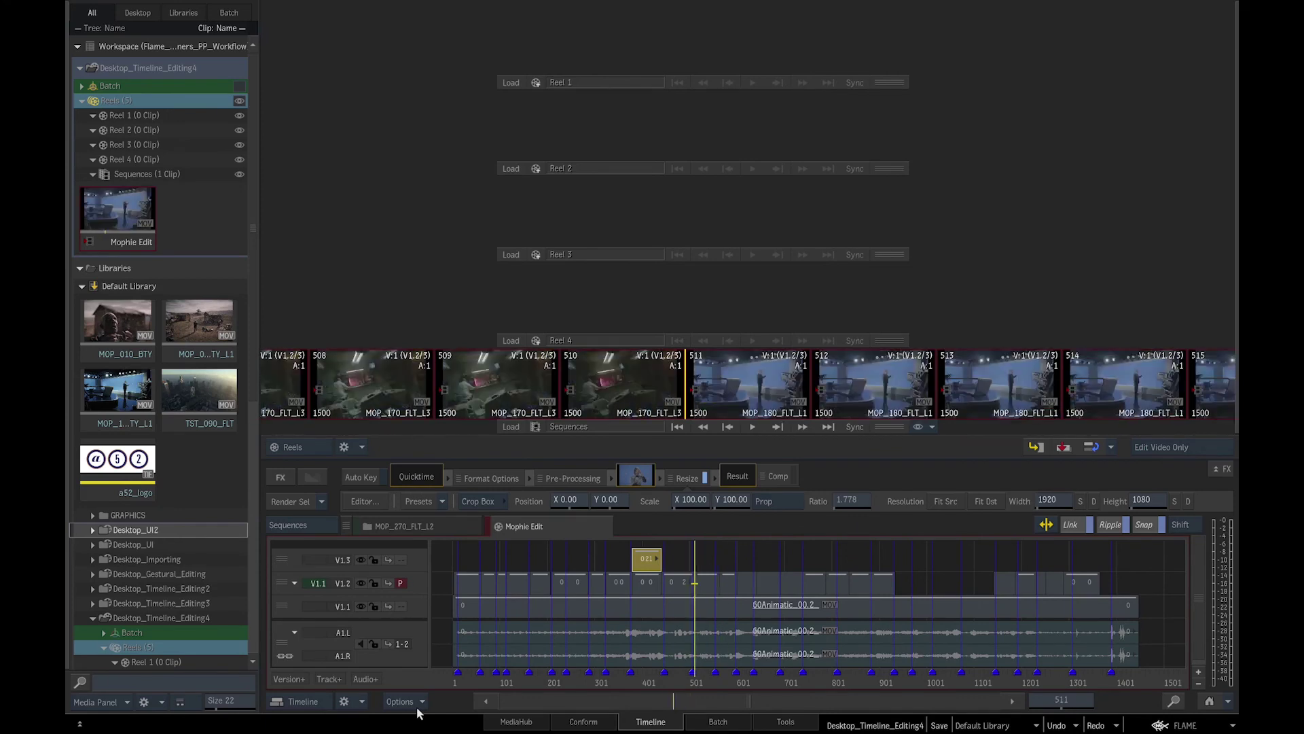
pyautogui.press('Up')
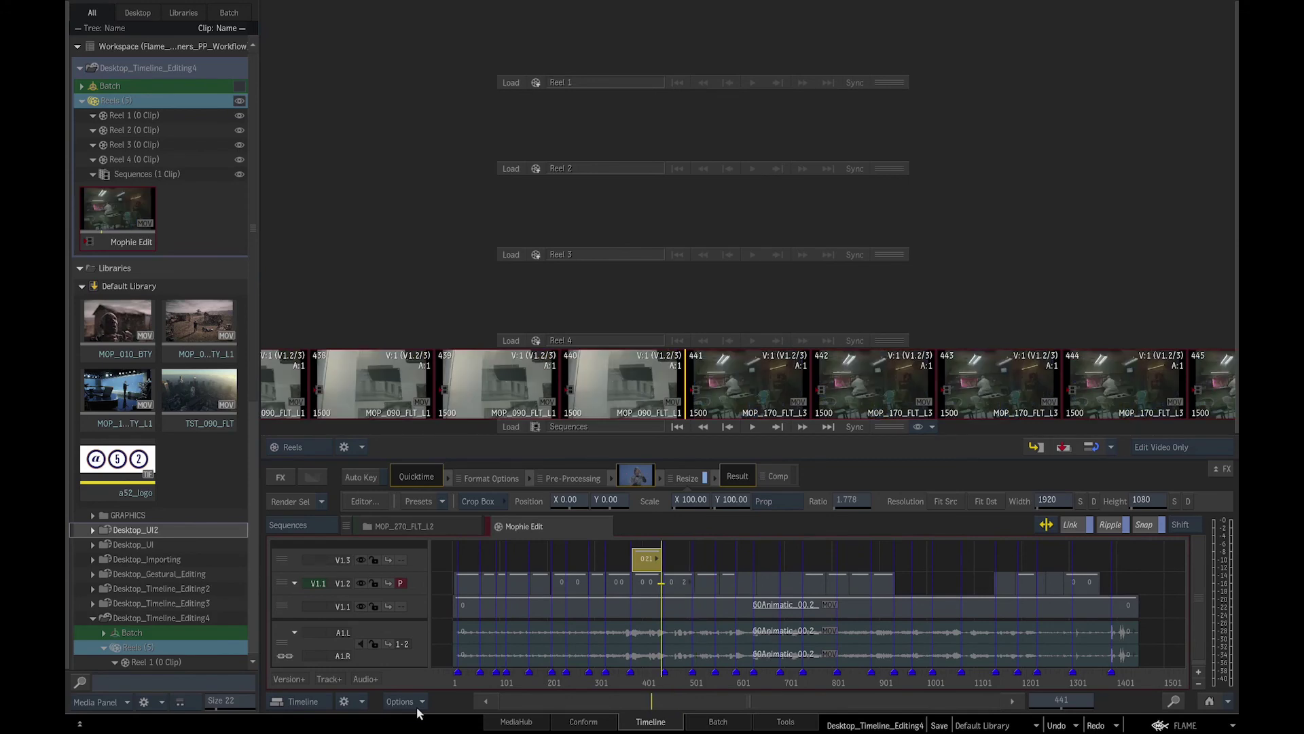
pyautogui.press('Up')
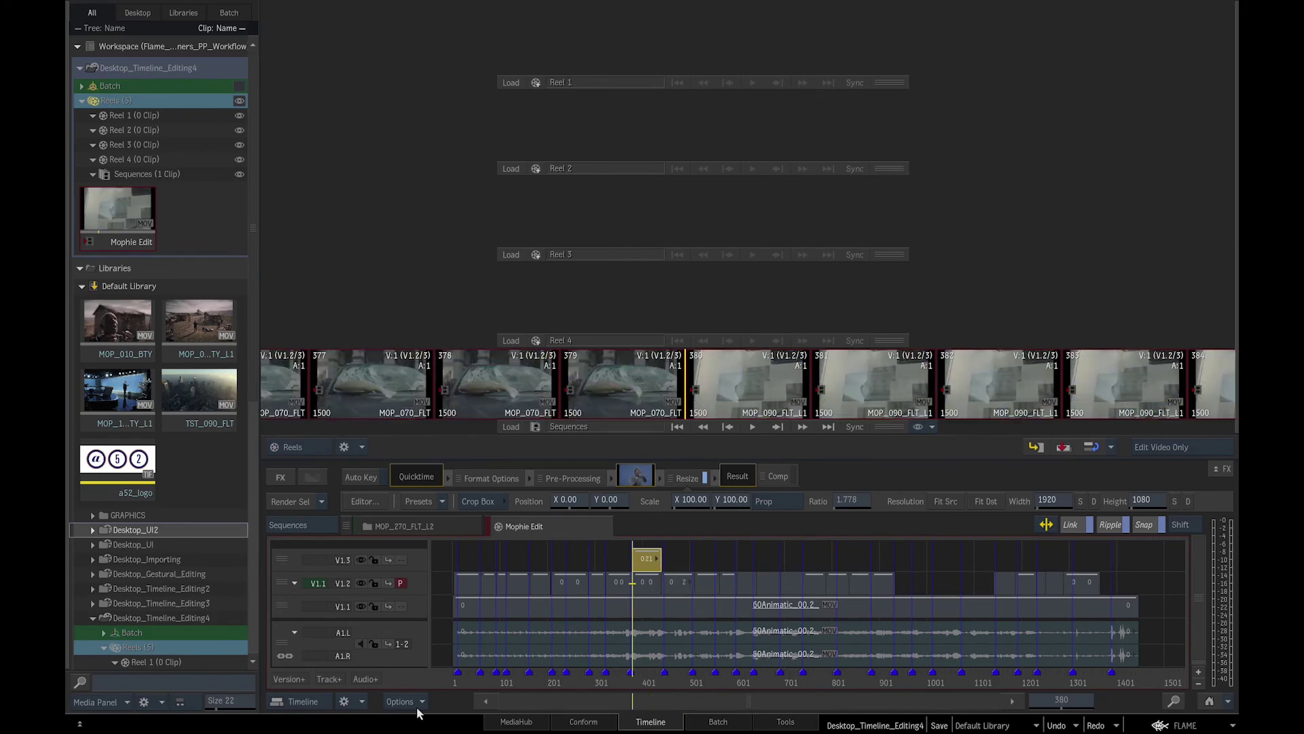
pyautogui.press('Down')
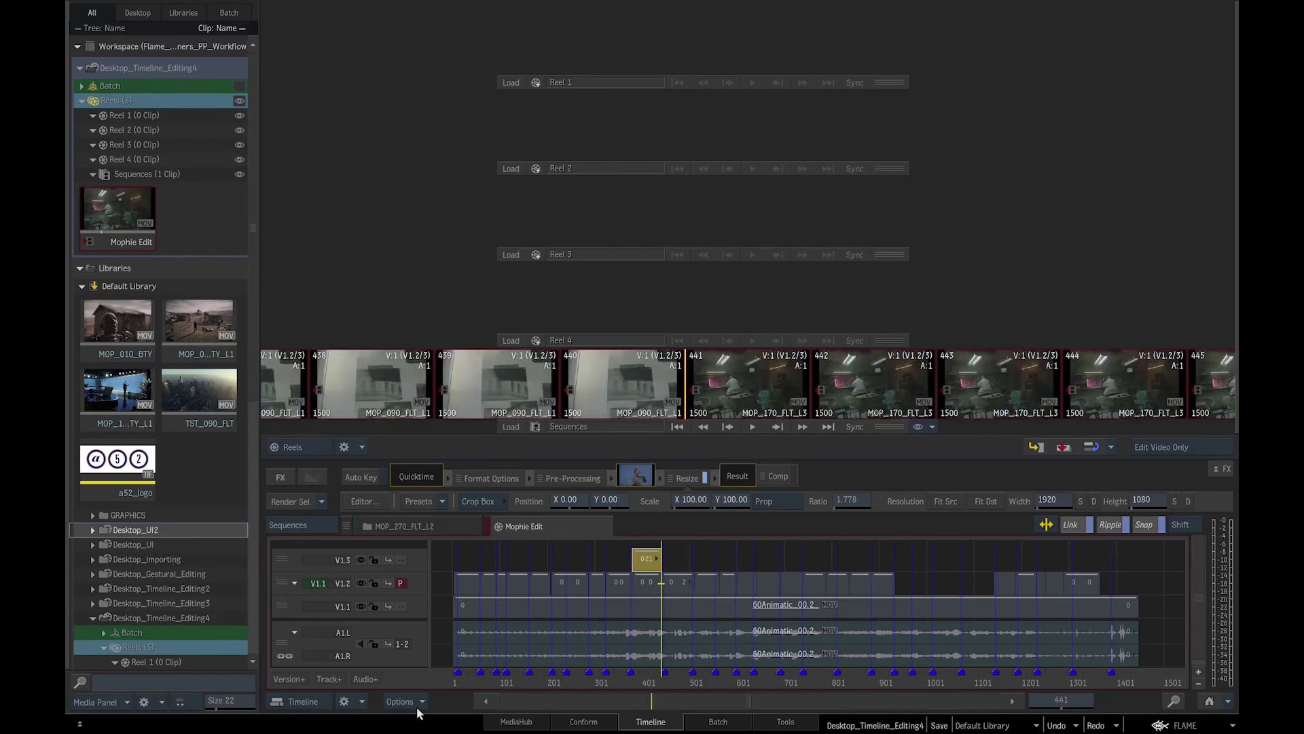
pyautogui.press('Down')
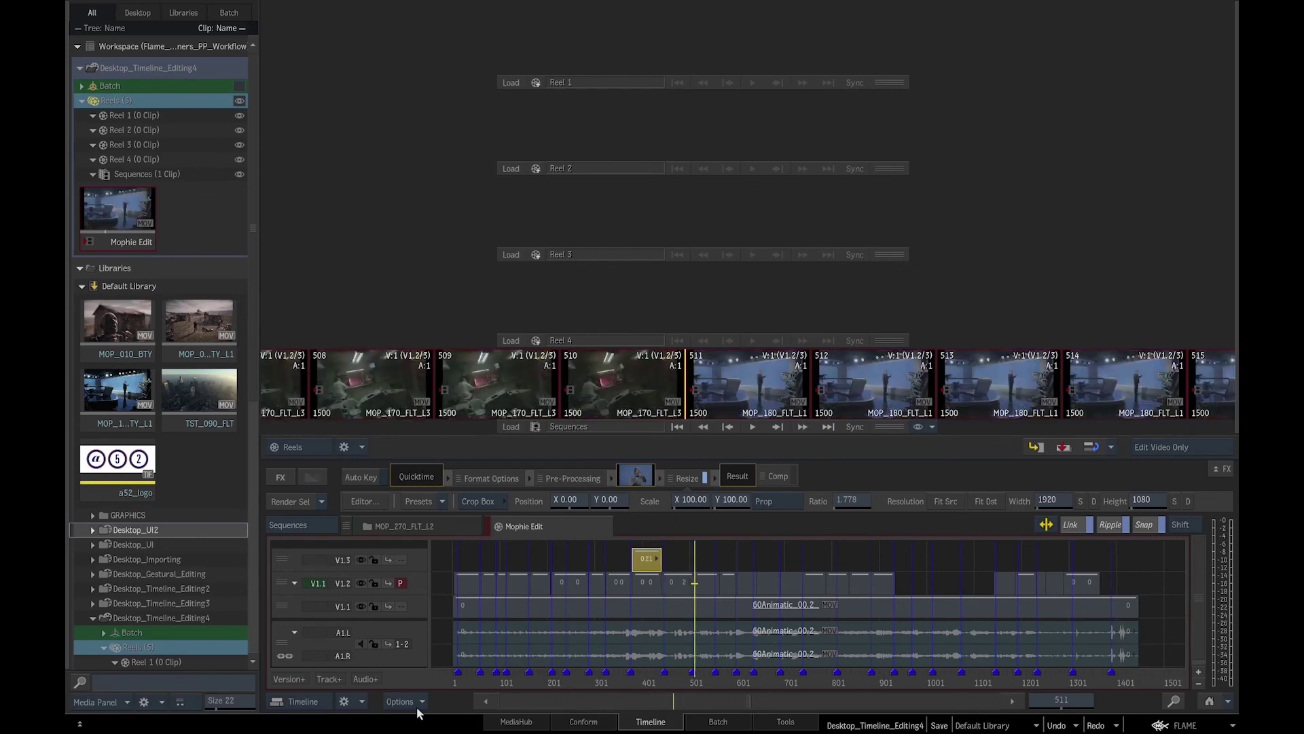
pyautogui.press('Down')
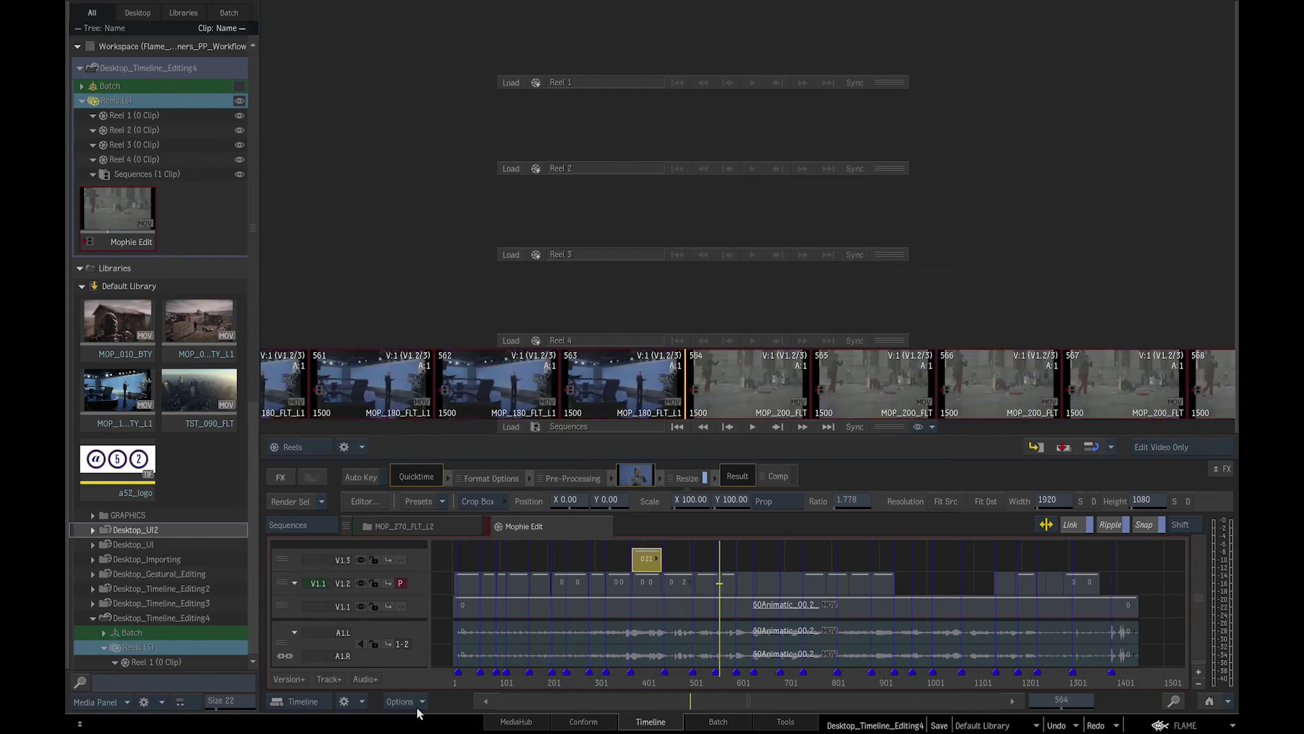
# Step: Switch the Sequences reel to one storyboard thumbnail per shot and make the reel strip active
pyautogui.click(699, 389)
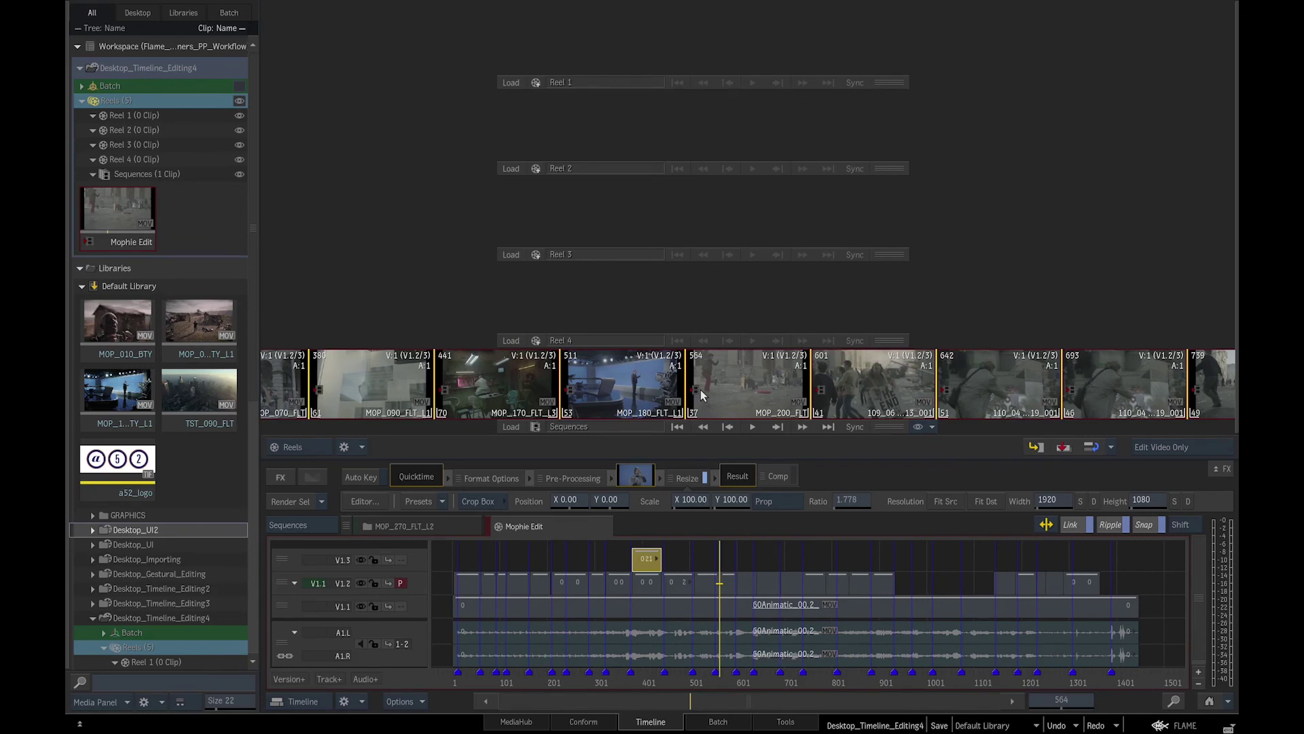
pyautogui.click(700, 391)
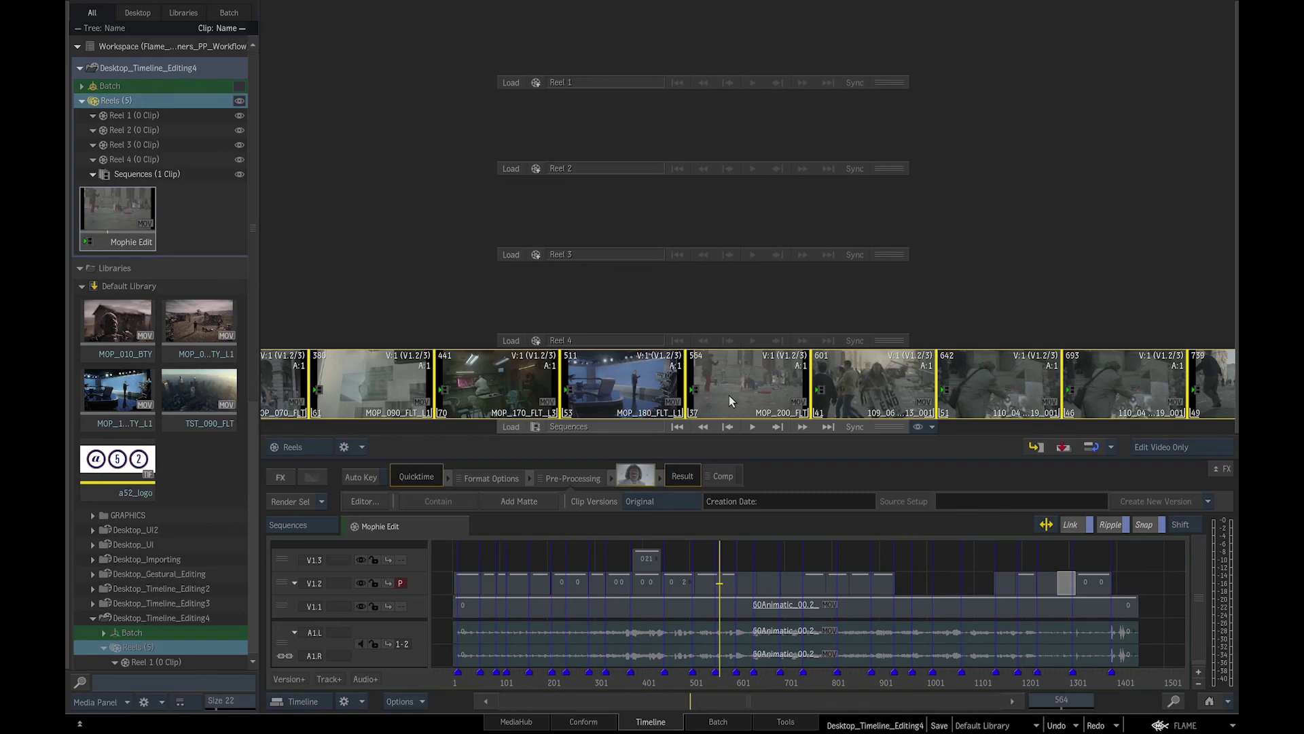
# Step: Jump to frame 788 and match-frame it to source clip MOP_140_FLT_L2 on Reel 4
pyautogui.press('=')
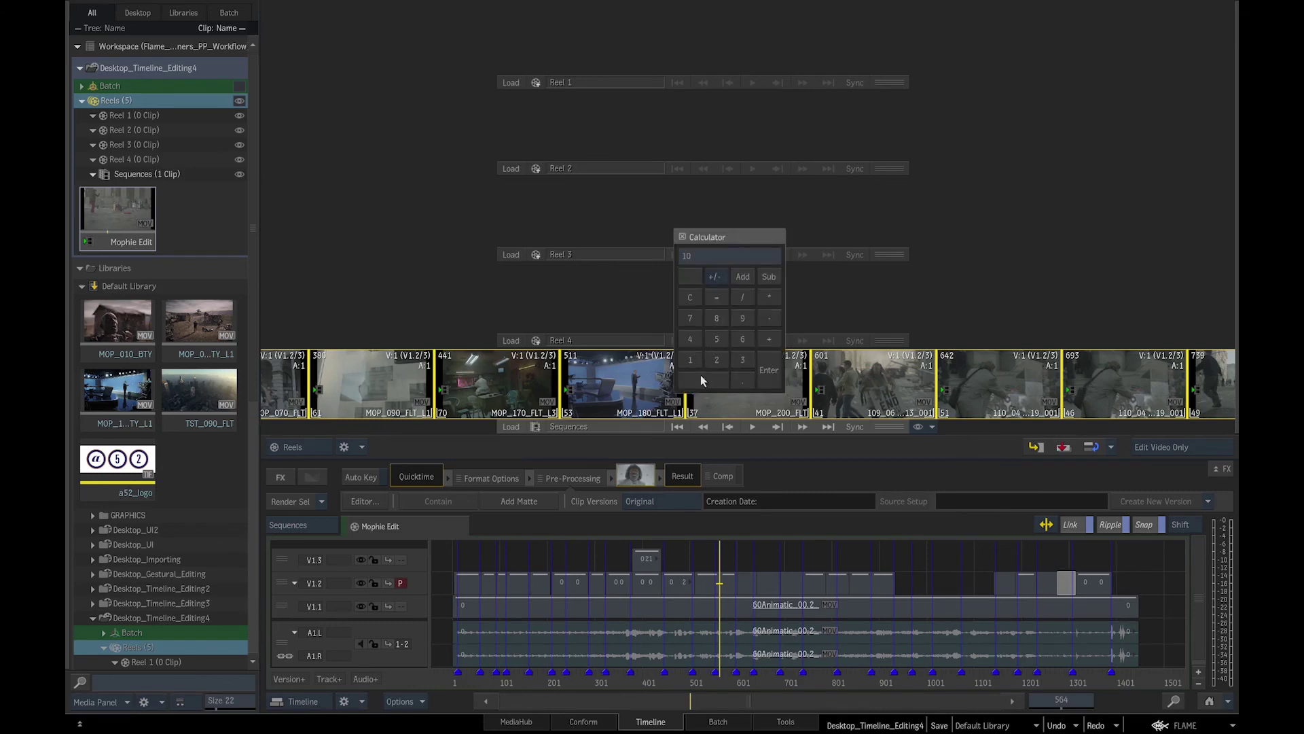
pyautogui.press('Return')
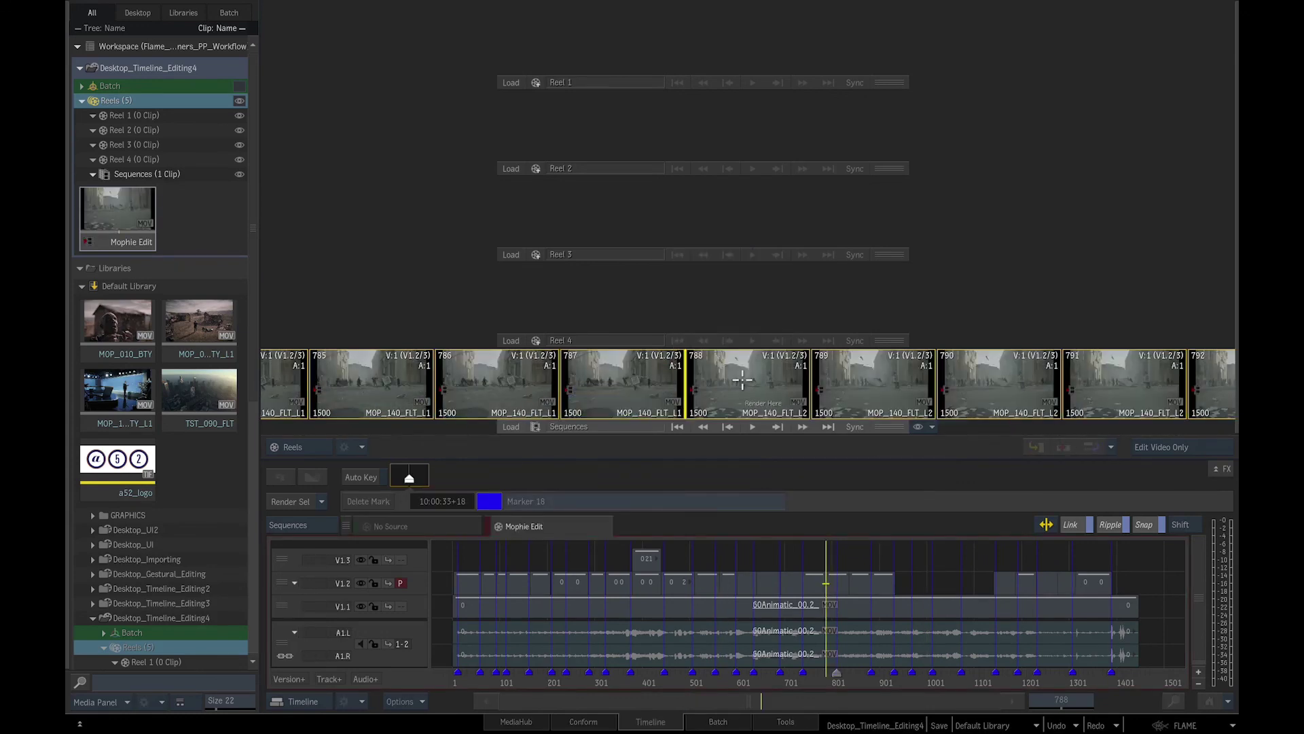
pyautogui.hotkey('shift', 'm')
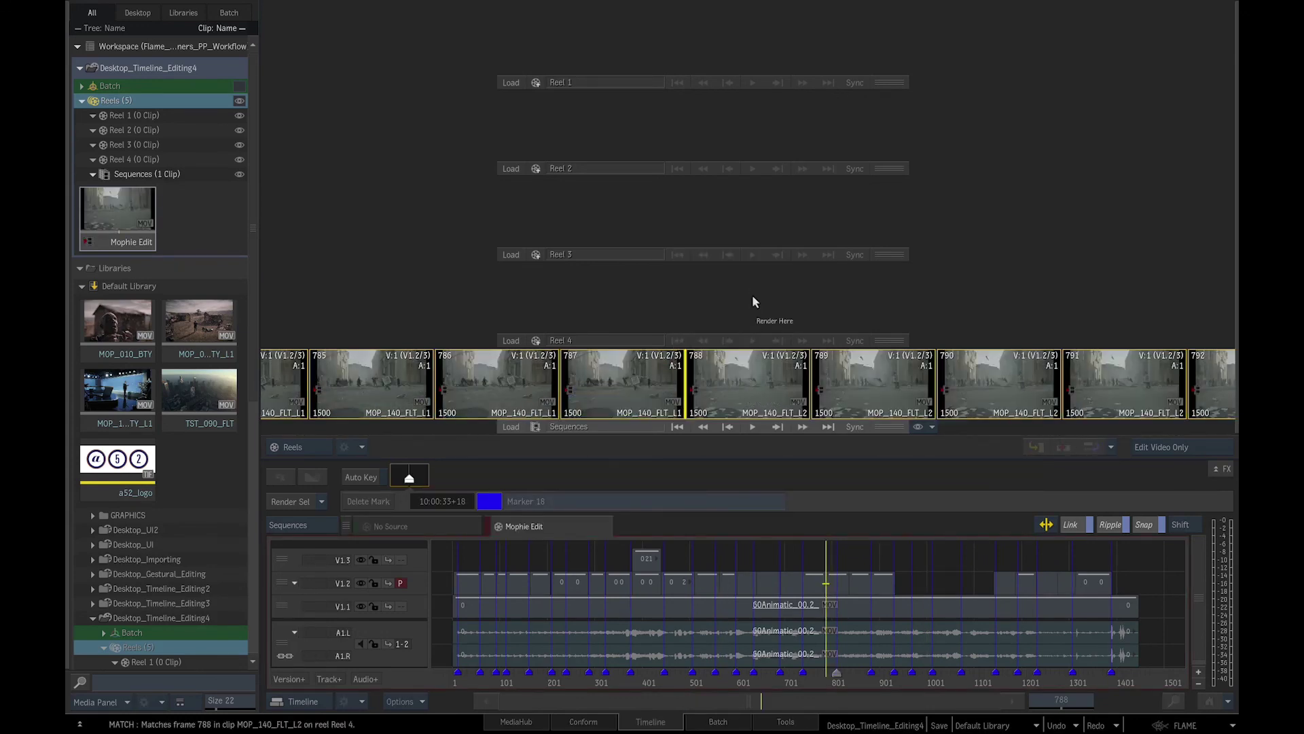